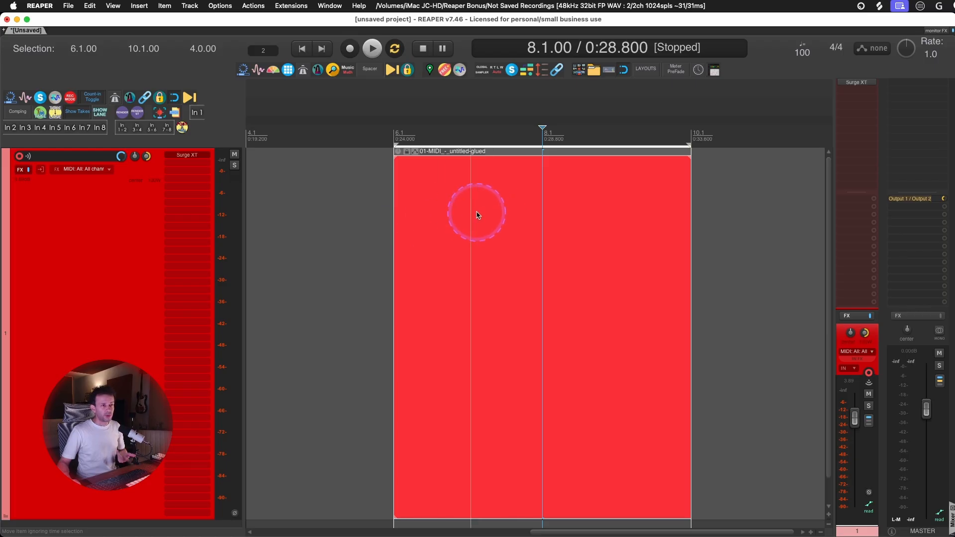
- Open the MIDI item in the MIDI editor, enlarge its 64 Hold Pedal lane and check the list of controller lanes
key("z")
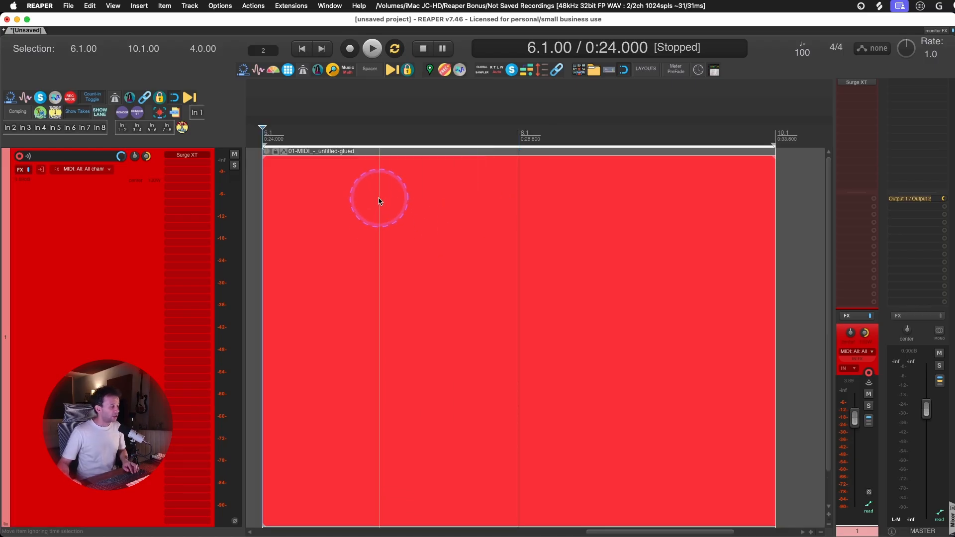
double_click(366, 188)
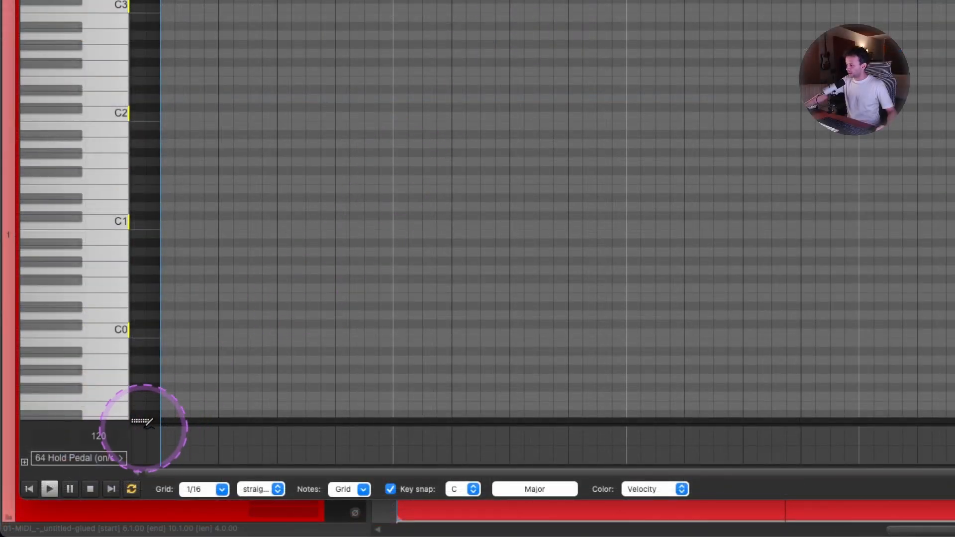
left_click_drag(139, 420, 141, 371)
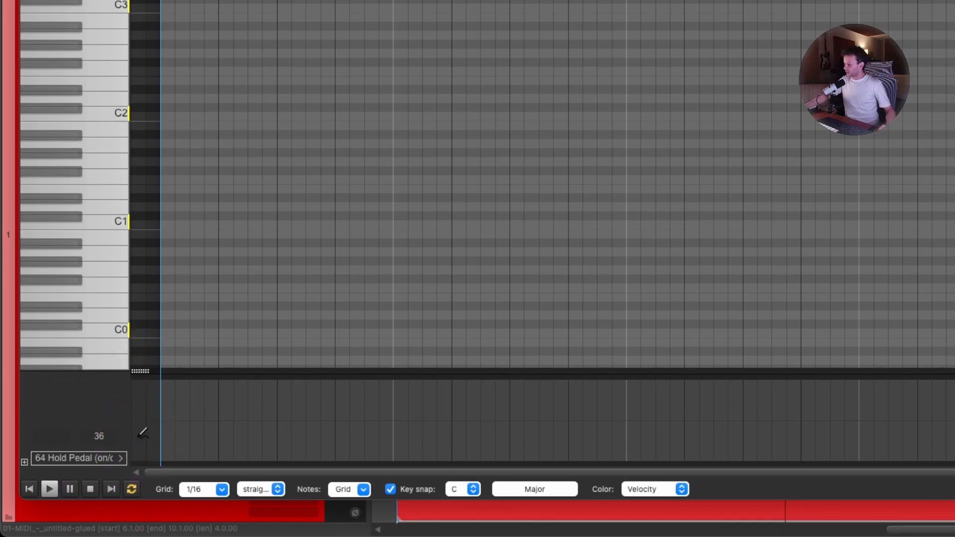
left_click(58, 461)
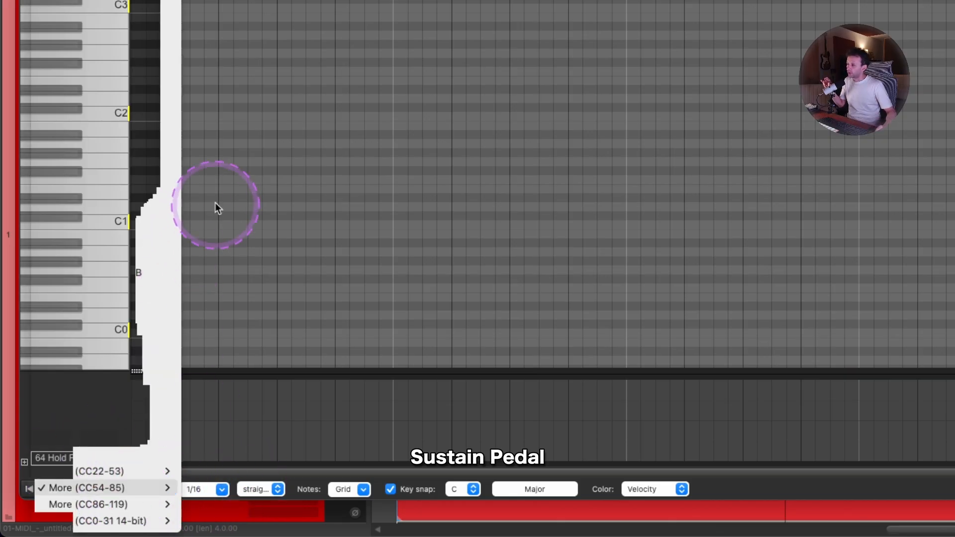
left_click(548, 234)
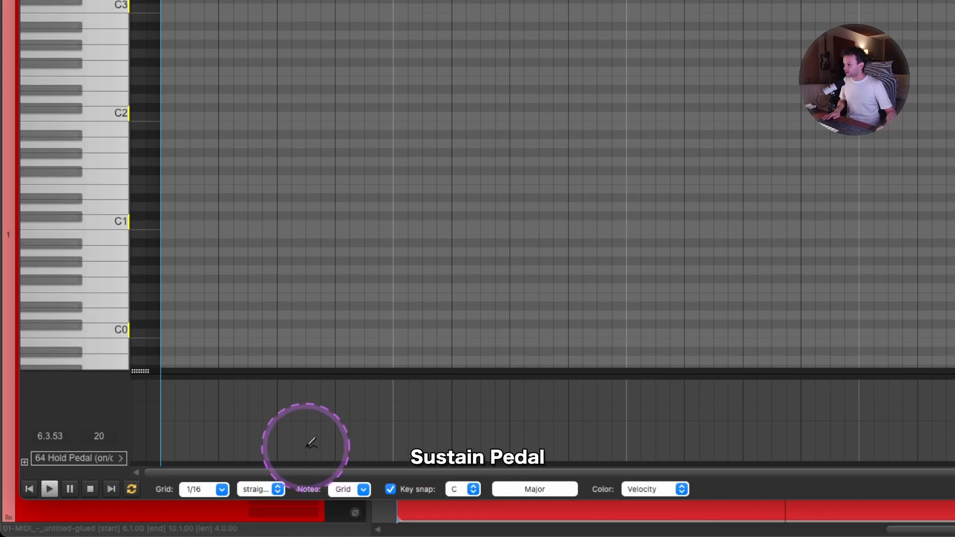
- Draw a few on/off sustain events near the start of the 64 Hold Pedal lane, and undo them
mouse_move(311, 441)
left_mouse_down()
mouse_move(316, 375)
mouse_move(297, 447)
mouse_move(315, 386)
mouse_move(239, 384)
mouse_move(216, 354)
left_mouse_up()
left_click(344, 427)
left_click_drag(346, 429, 351, 534)
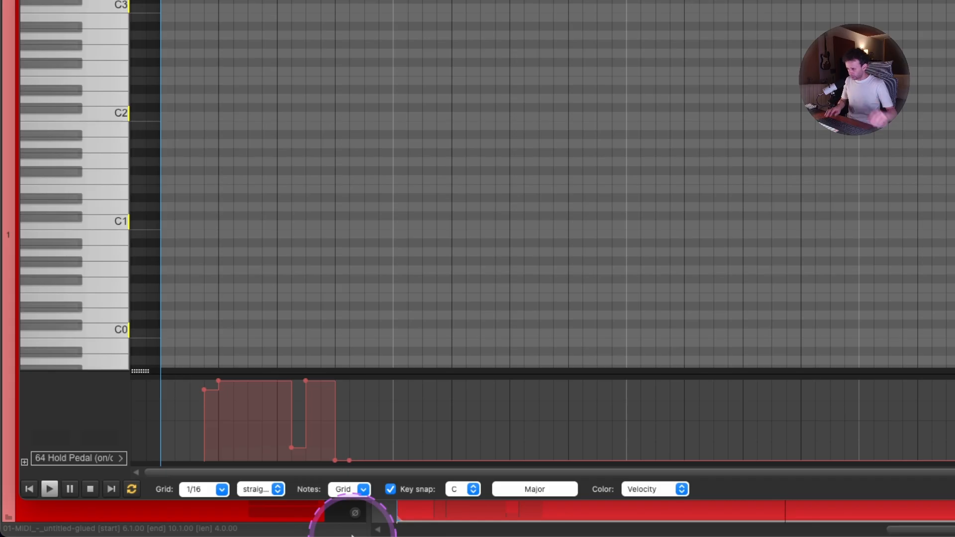
key("super+z")
key("super+z")
key("super+z")
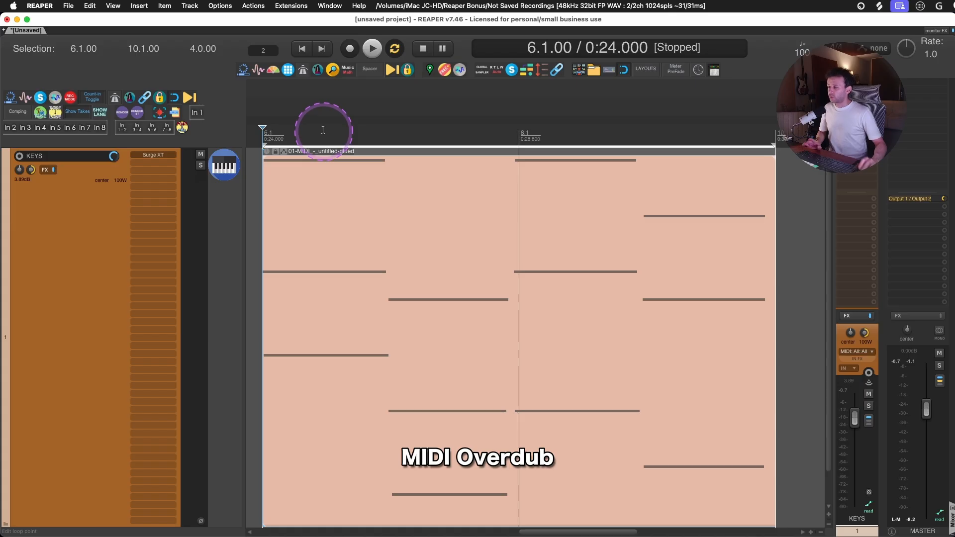
- Search the action list for MIDI overdub and select the action that sets the track record mode to MIDI overdub
key("?")
type("MIDI OVERDU")
left_click(147, 378)
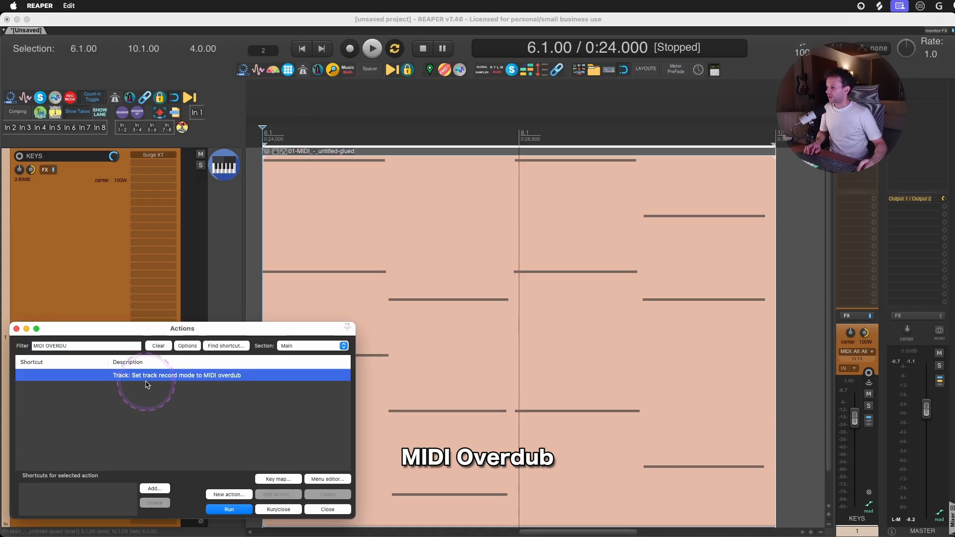
- Set the KEYS track's record mode to MIDI overdub and close the action list
right_click(19, 156)
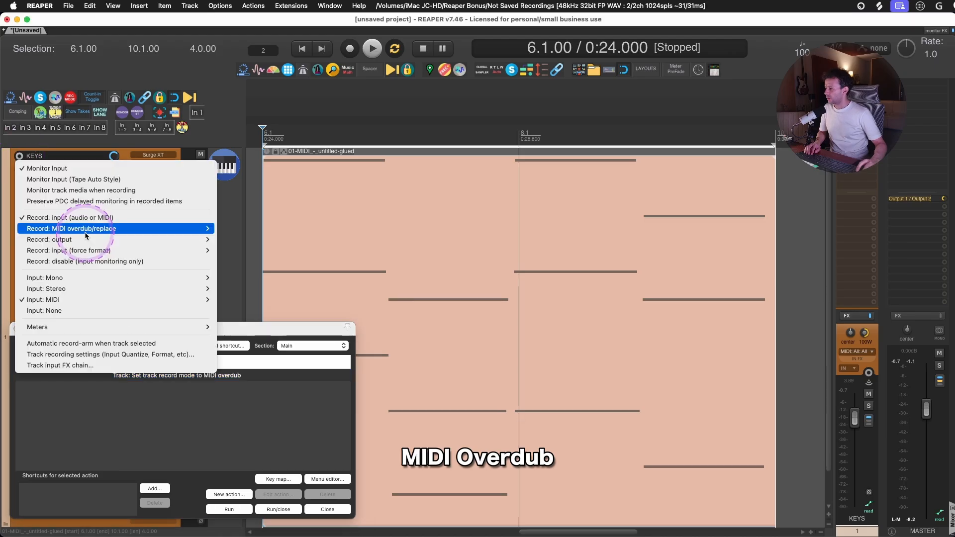
left_click(6, 226)
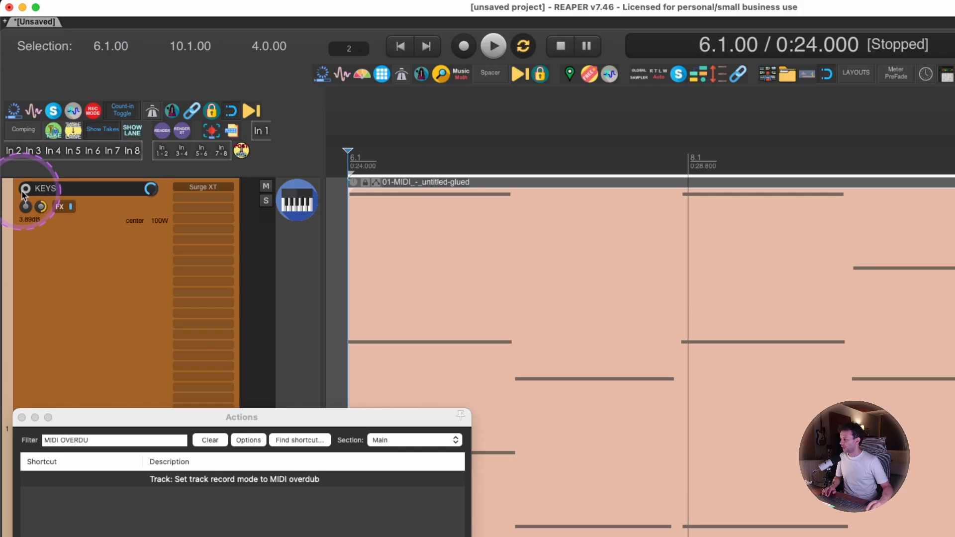
right_click(23, 193)
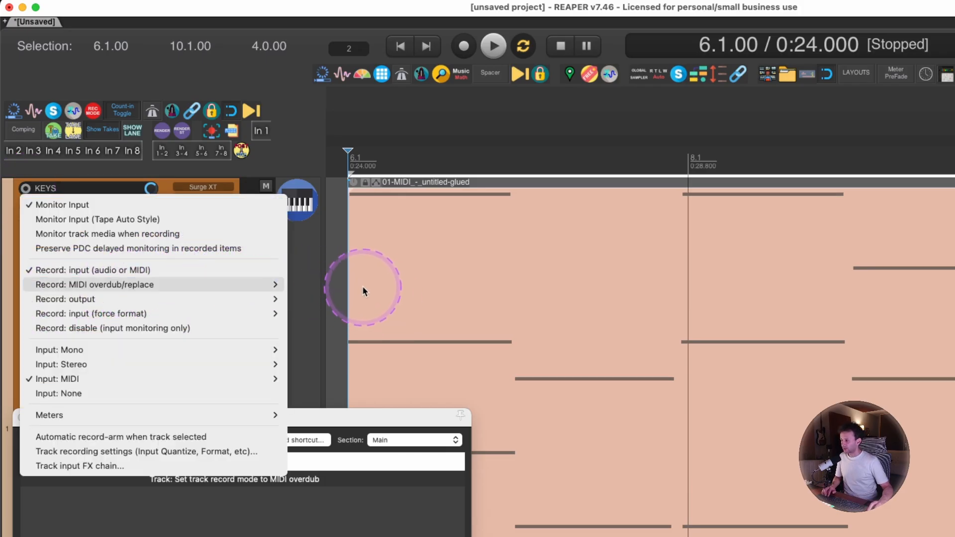
left_click(327, 289)
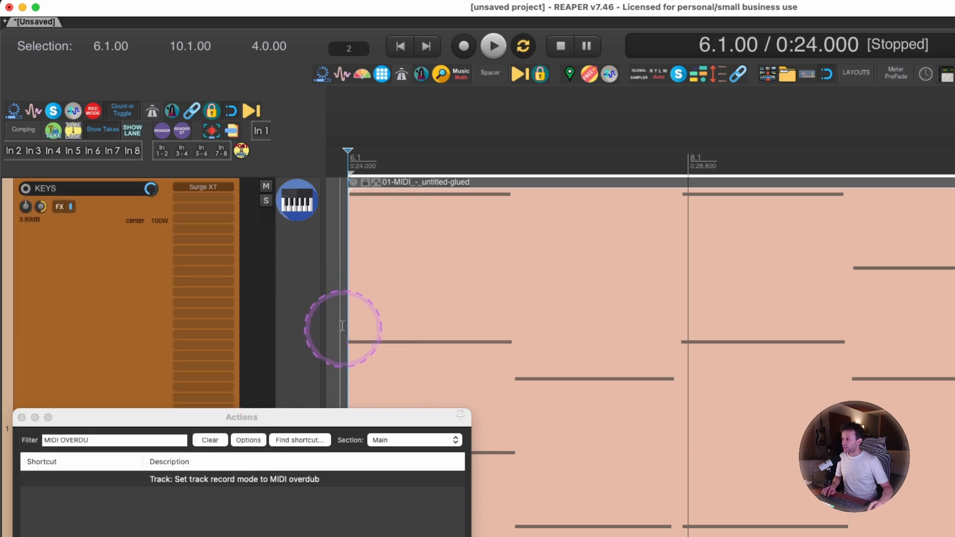
left_click(348, 324)
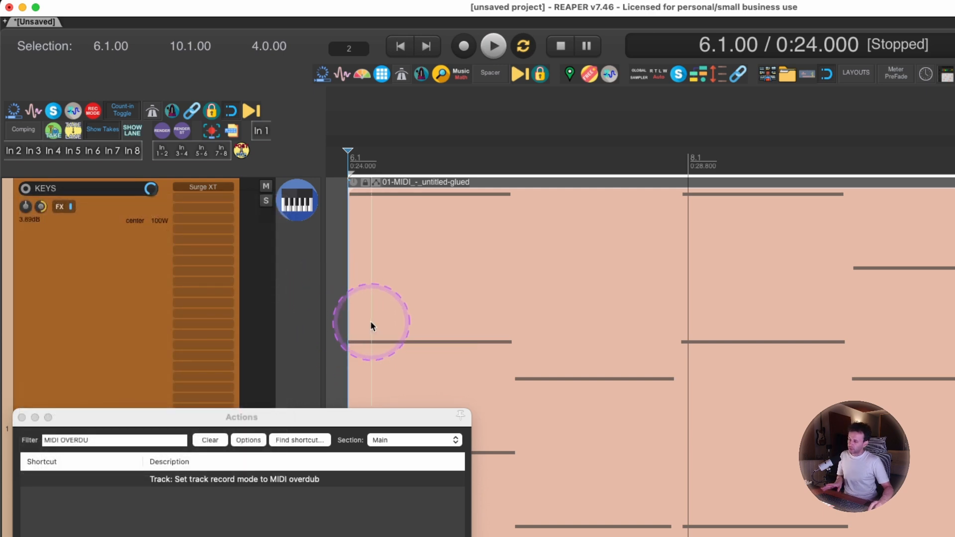
left_click(21, 418)
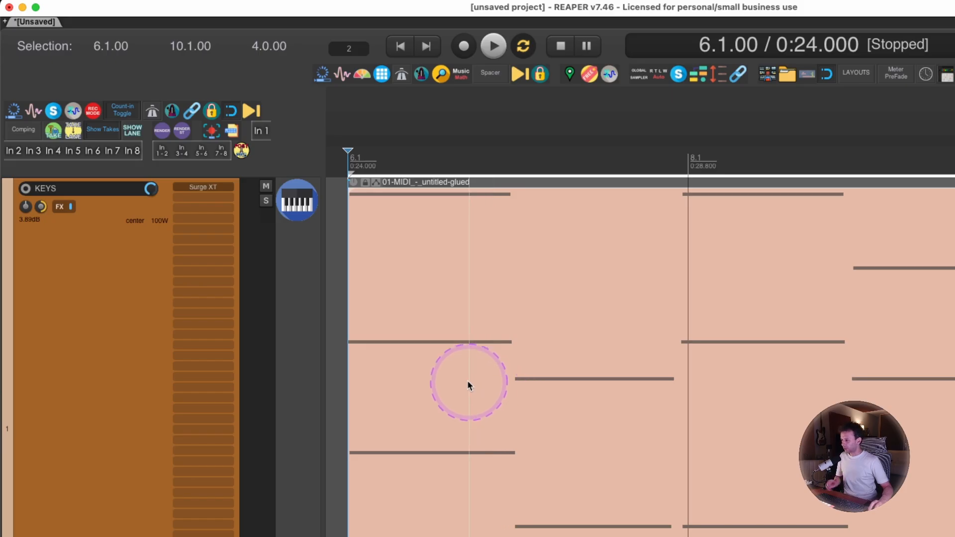
- Record a melody over the existing chords in the KEYS item and play it back
key("super+r")
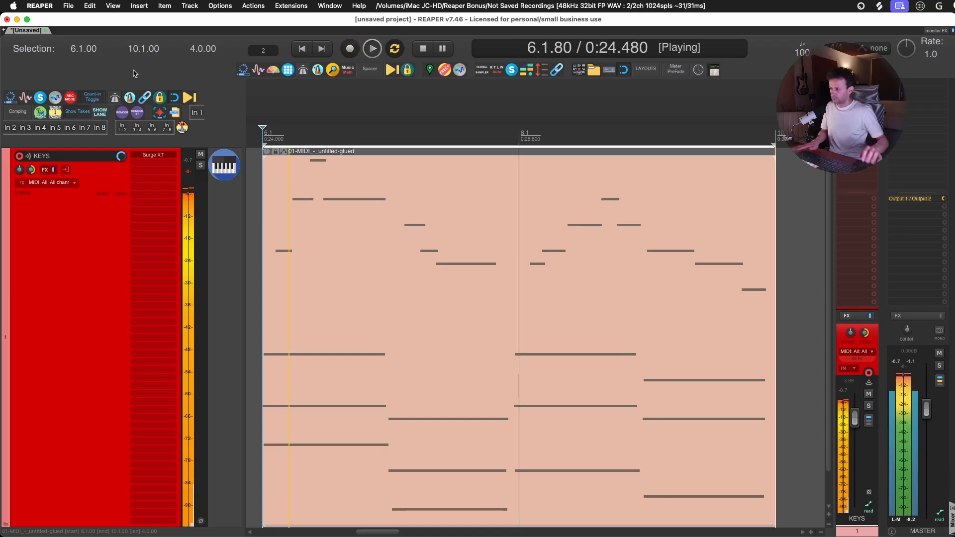
key("space")
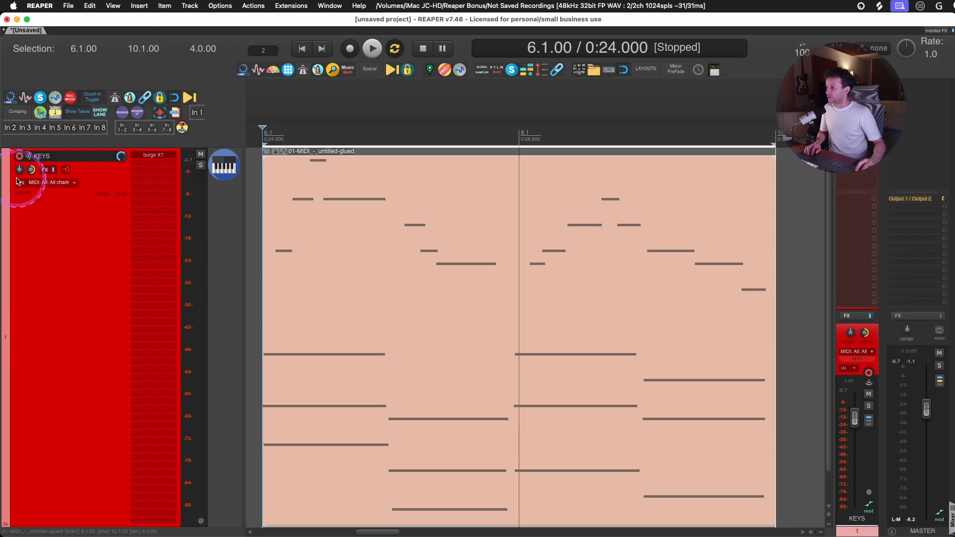
- Try recording over the first bar of the KEYS item in a MIDI replace record mode
right_click(18, 157)
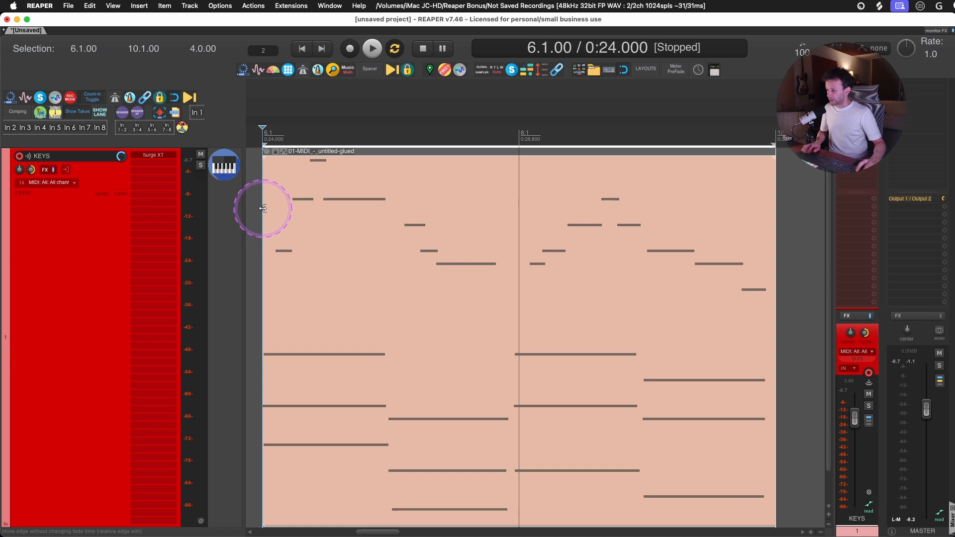
left_click(350, 48)
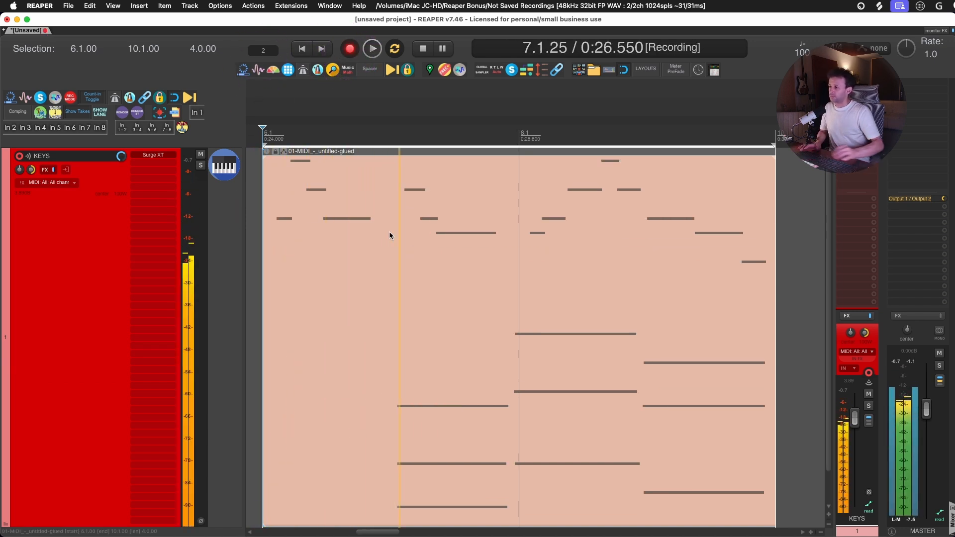
key("space")
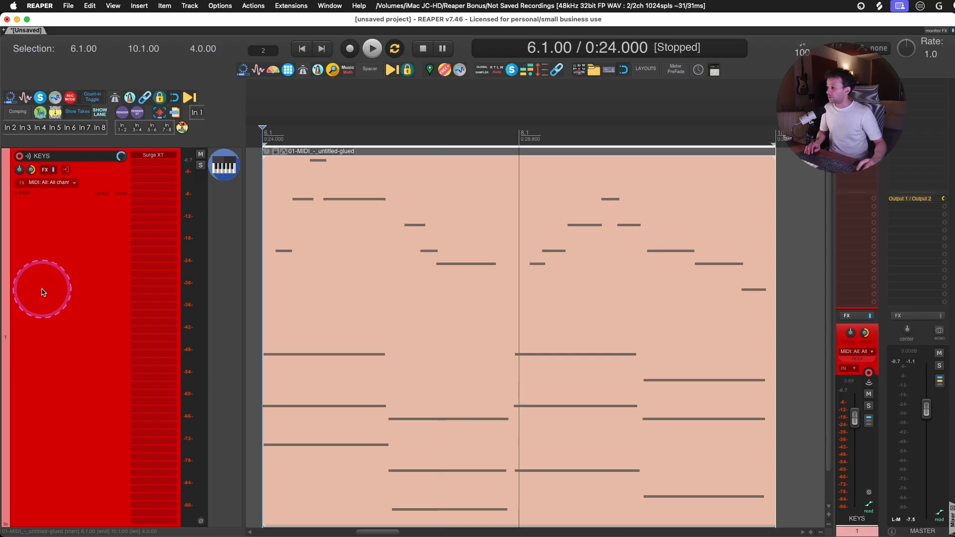
- Disarm the KEYS track, open its Surge XT synth and place the plugin window over the arrangement
key("F7")
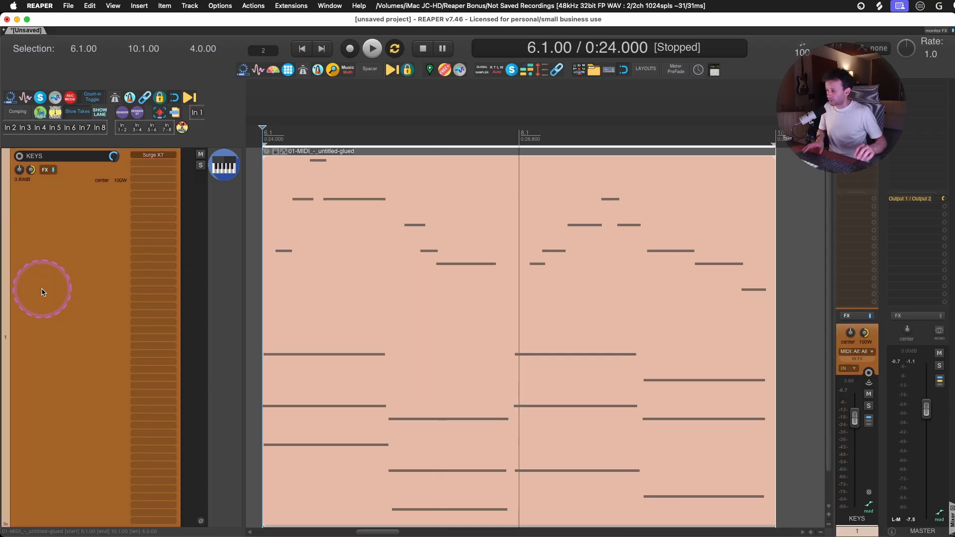
left_click(153, 160)
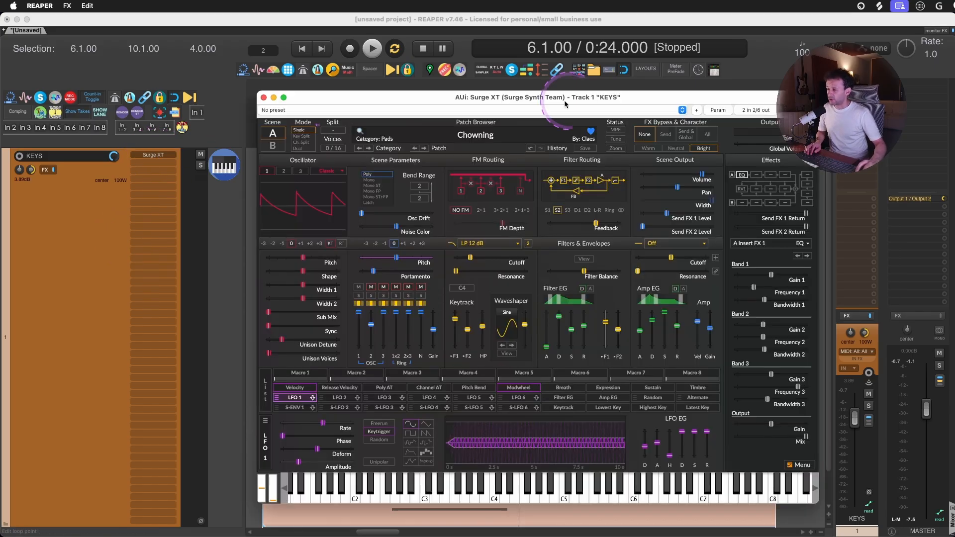
mouse_move(678, 103)
left_mouse_down()
mouse_move(661, 124)
mouse_move(670, 111)
left_mouse_up()
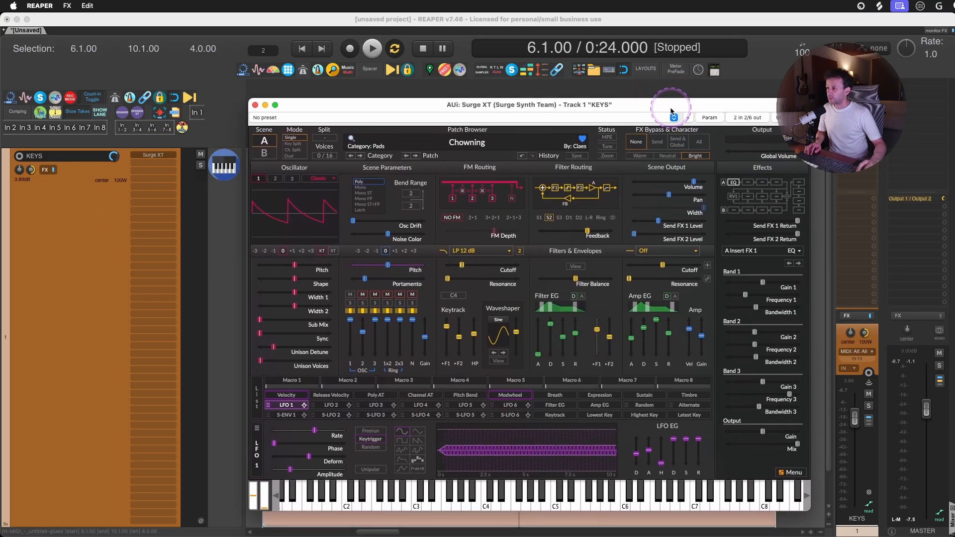
left_click(66, 265)
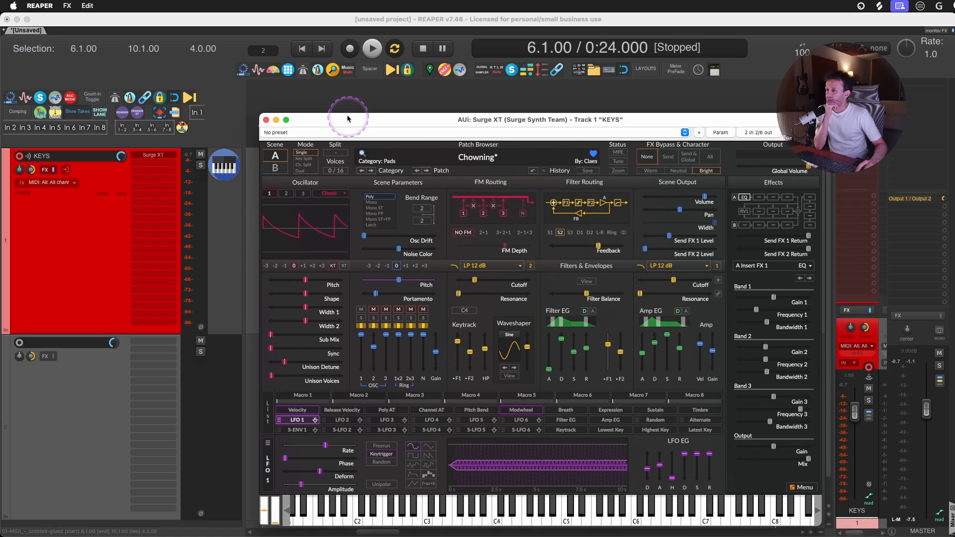
left_click_drag(349, 117, 174, 90)
- Try out Surge XT's second filter cutoff slider and examine Macro 1's options for MIDI CC assignment
mouse_move(540, 251)
left_mouse_down()
mouse_move(632, 255)
mouse_move(554, 253)
left_mouse_up()
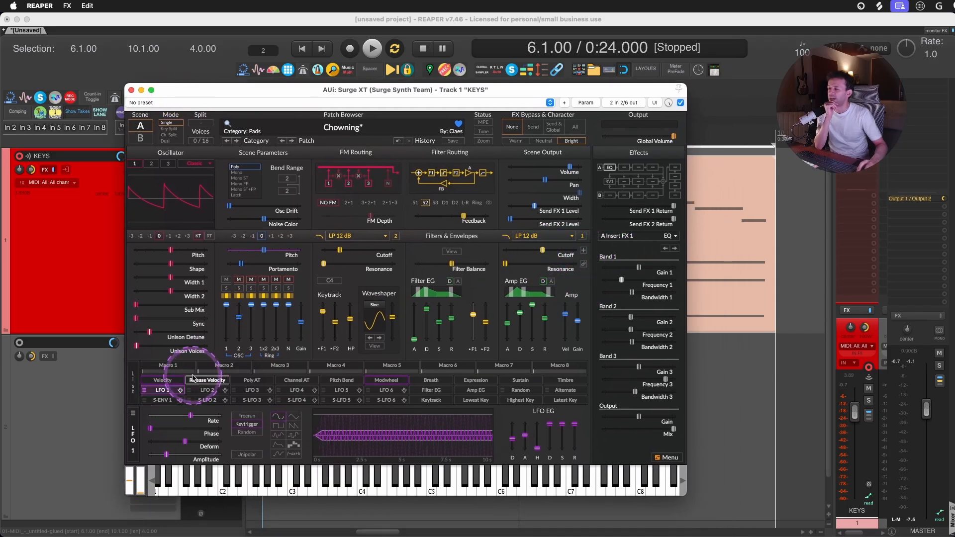
right_click(168, 367)
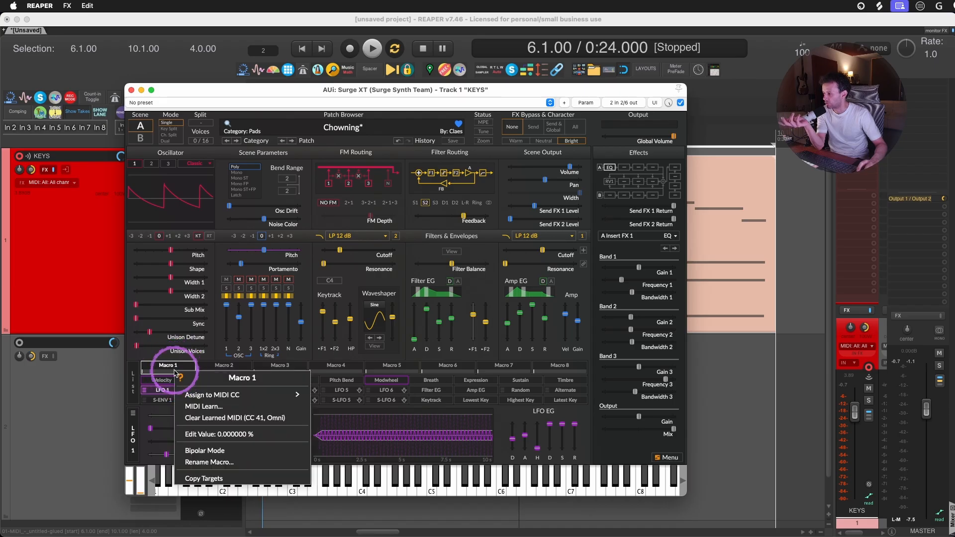
mouse_move(239, 395)
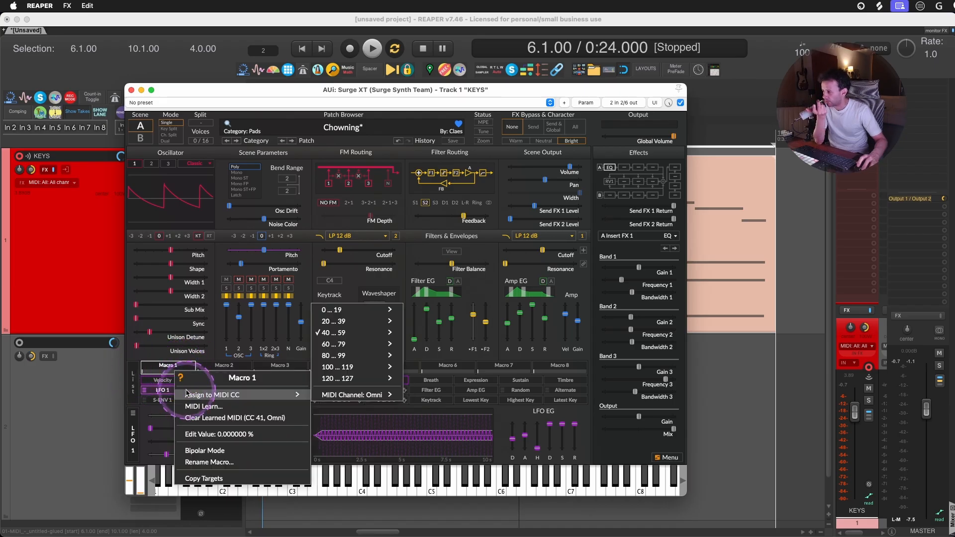
left_click(537, 155)
left_click_drag(546, 250, 515, 255)
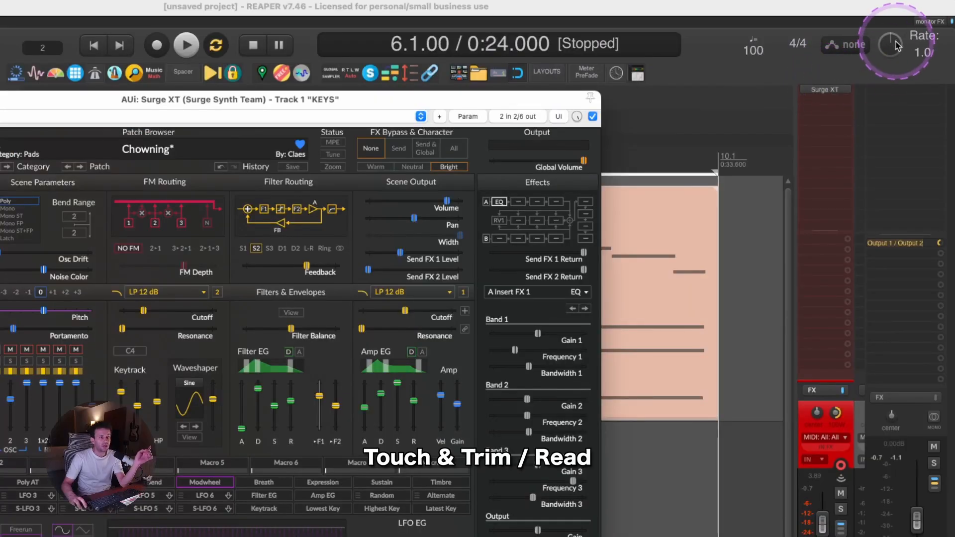
- Set the global automation override to Touch and move the Surge XT window clear of the KEYS item
left_click(844, 46)
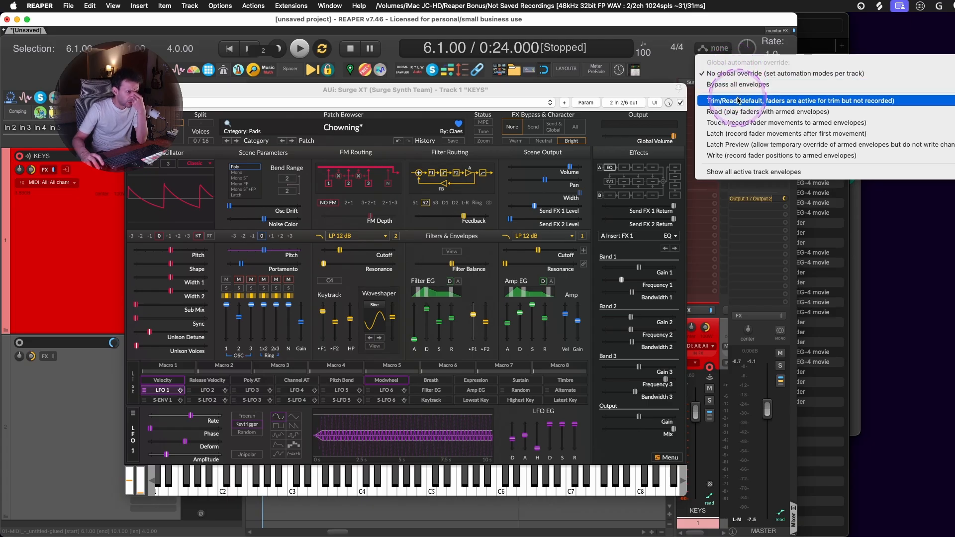
left_click(738, 122)
left_click_drag(279, 94, 740, 102)
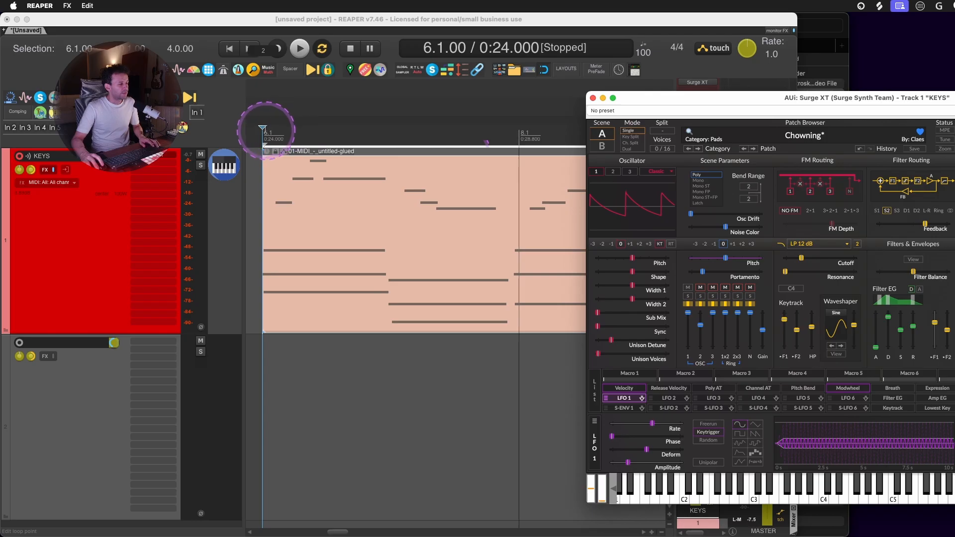
left_click_drag(791, 98, 568, 385)
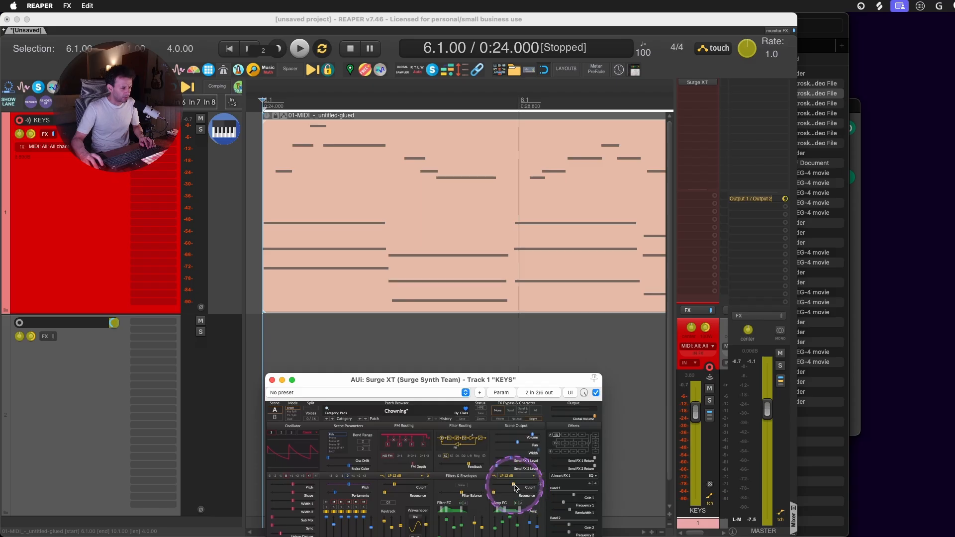
- Move Surge XT's Filter 2 Cutoff to create its envelope, and record rising and falling cutoff automation during playback of the KEYS item
left_click_drag(515, 487, 515, 486)
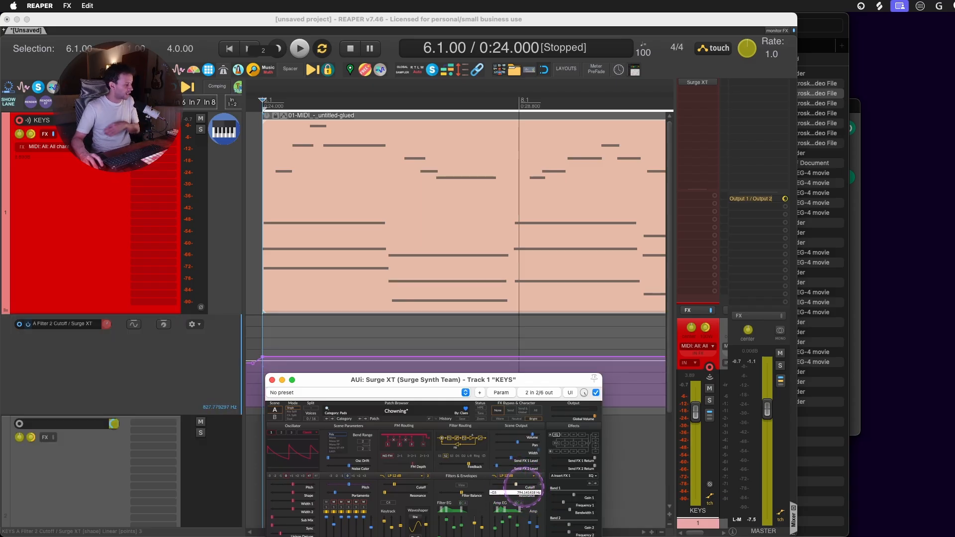
left_click_drag(518, 485, 532, 453)
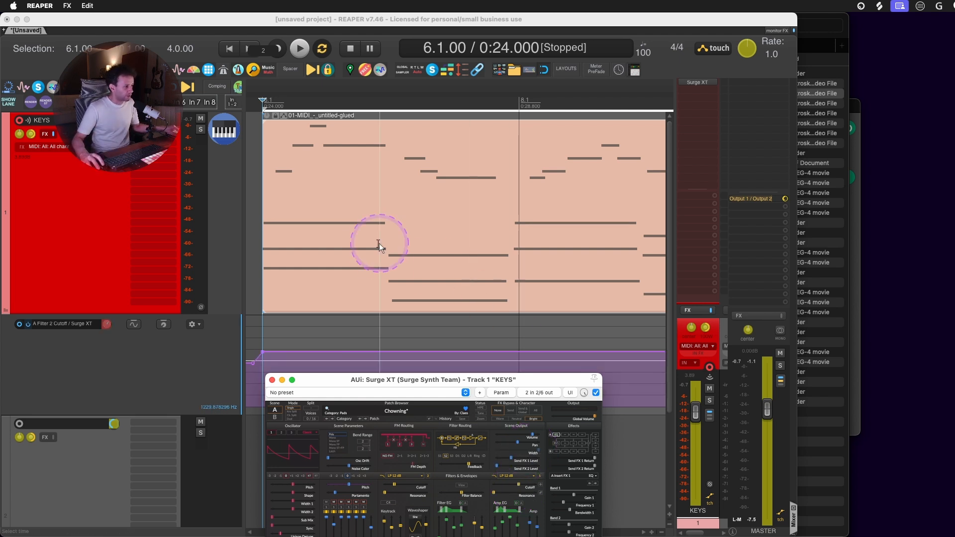
left_click(263, 245)
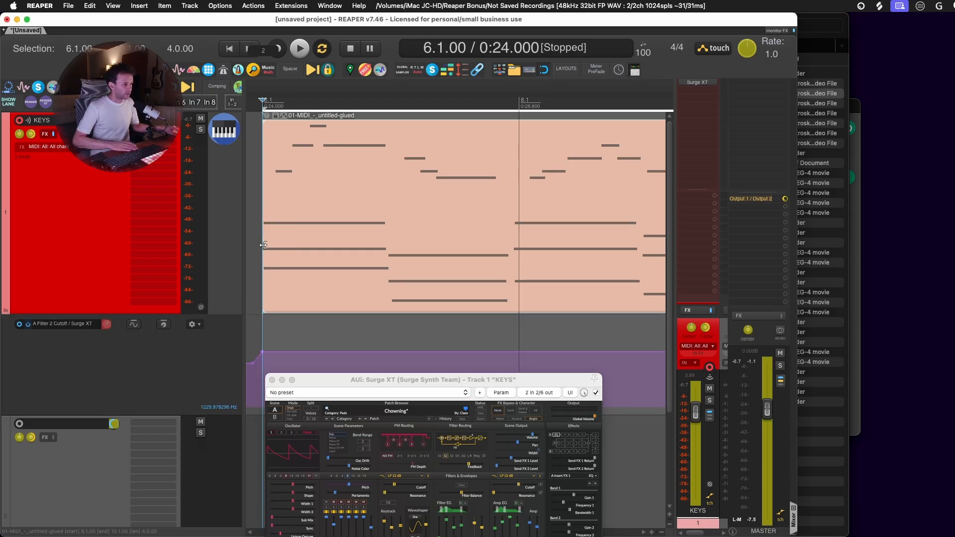
key("space")
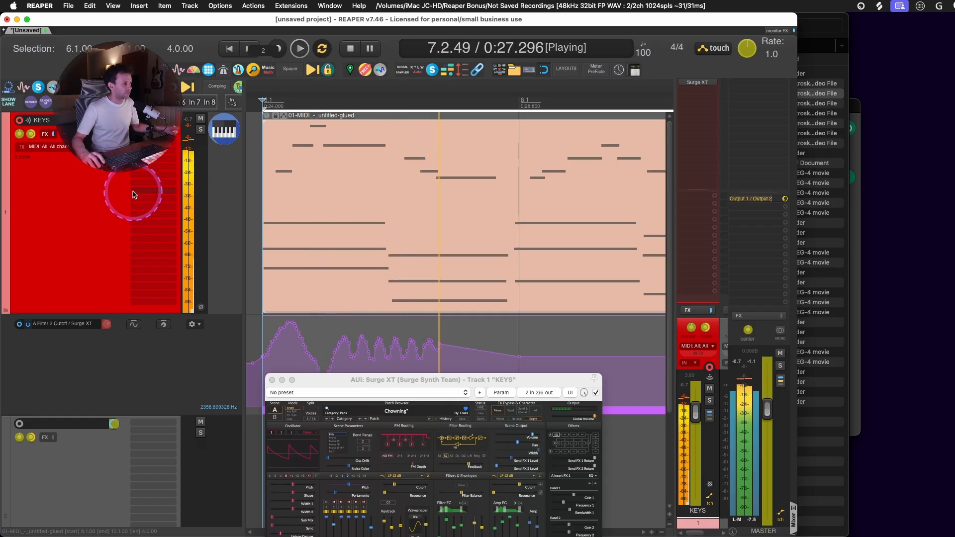
key("space")
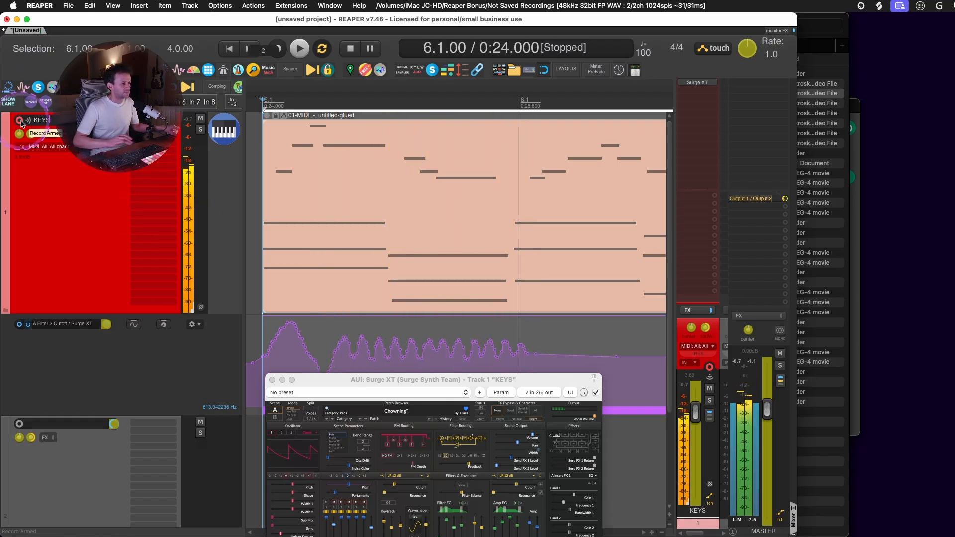
- Disarm the KEYS track and record new Filter 2 Cutoff movements over part of its existing envelope during playback
left_click(20, 121)
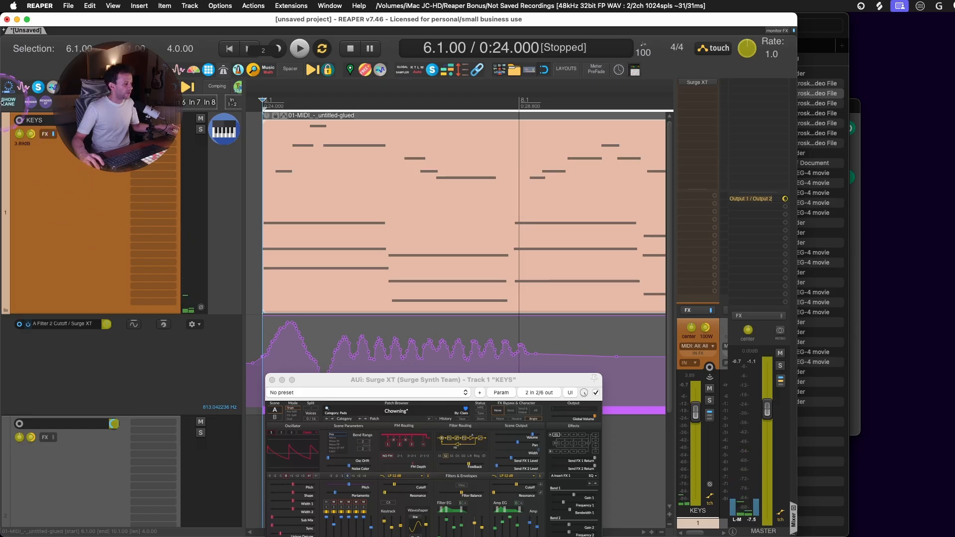
key("space")
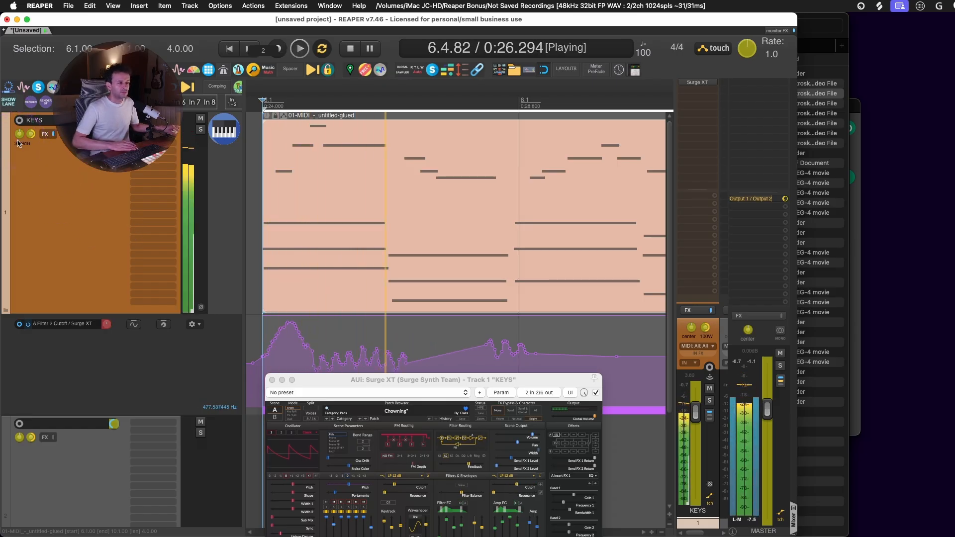
key("space")
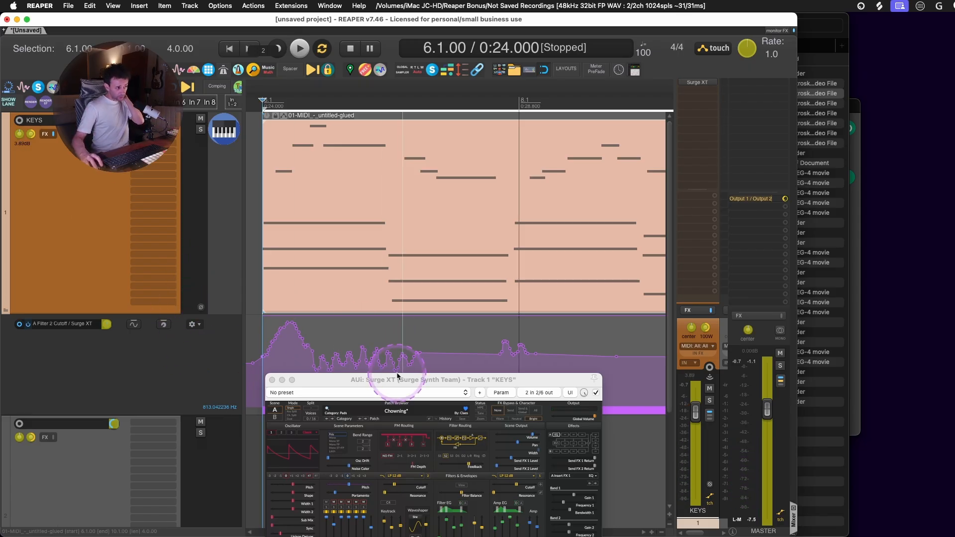
- Set the global automation override to Trim/Read and move the Surge XT window clear of the cutoff envelope
left_click_drag(398, 380, 379, 174)
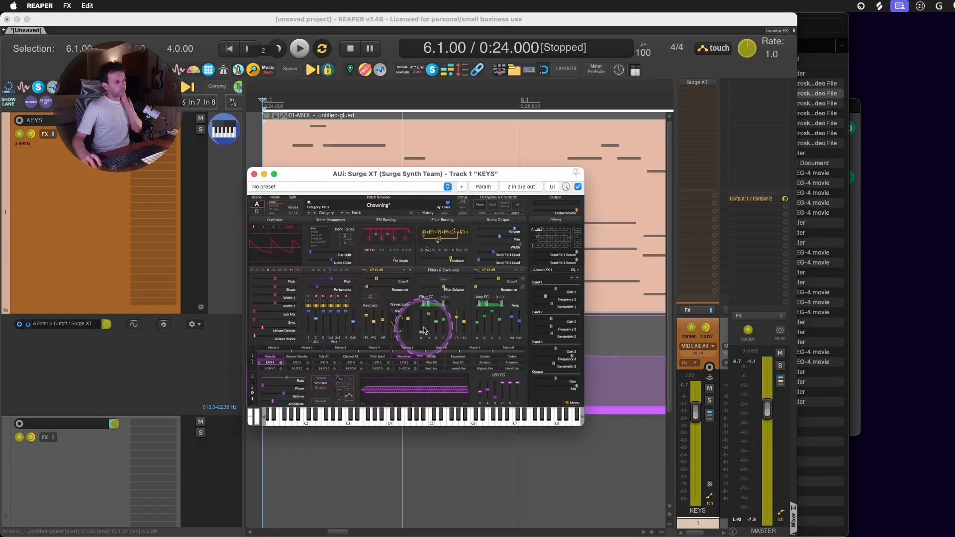
left_click(710, 51)
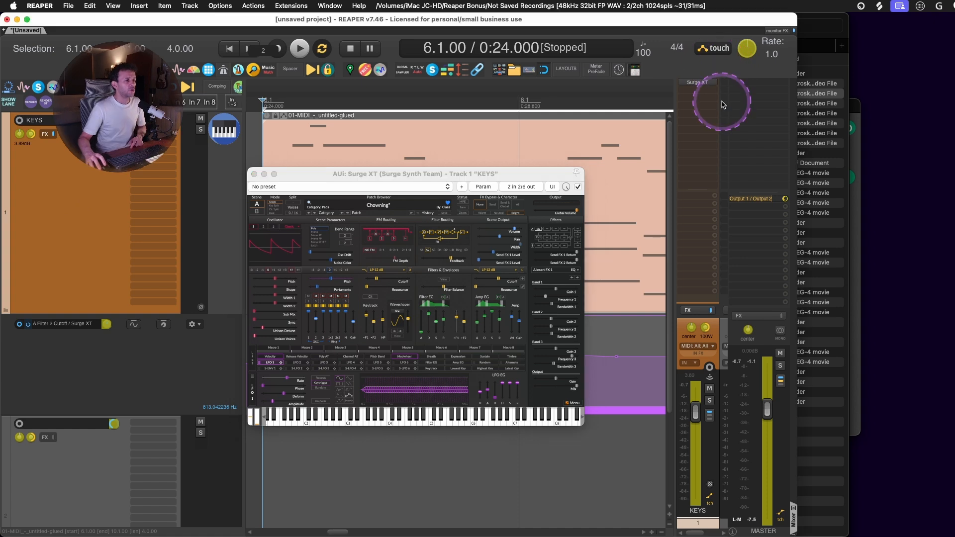
left_click(723, 102)
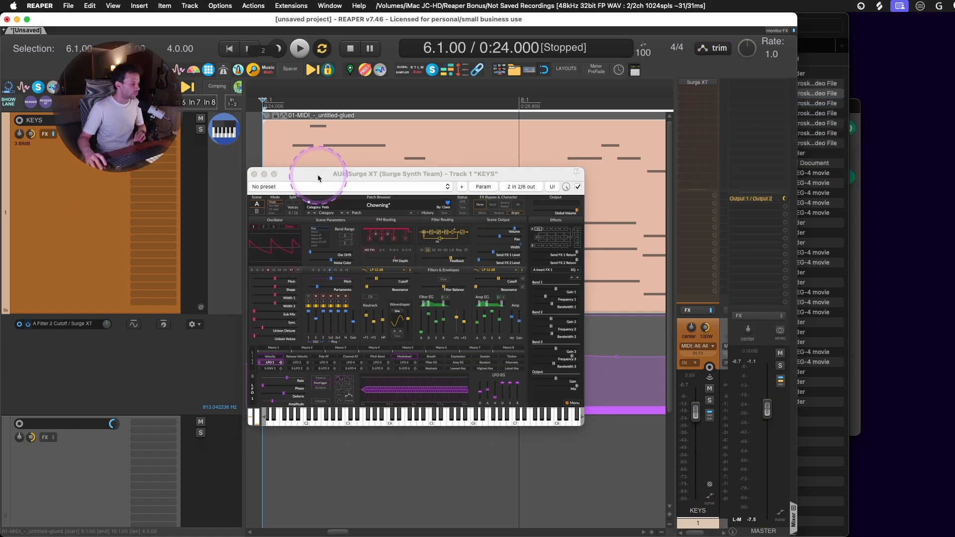
left_click_drag(318, 178, 140, 398)
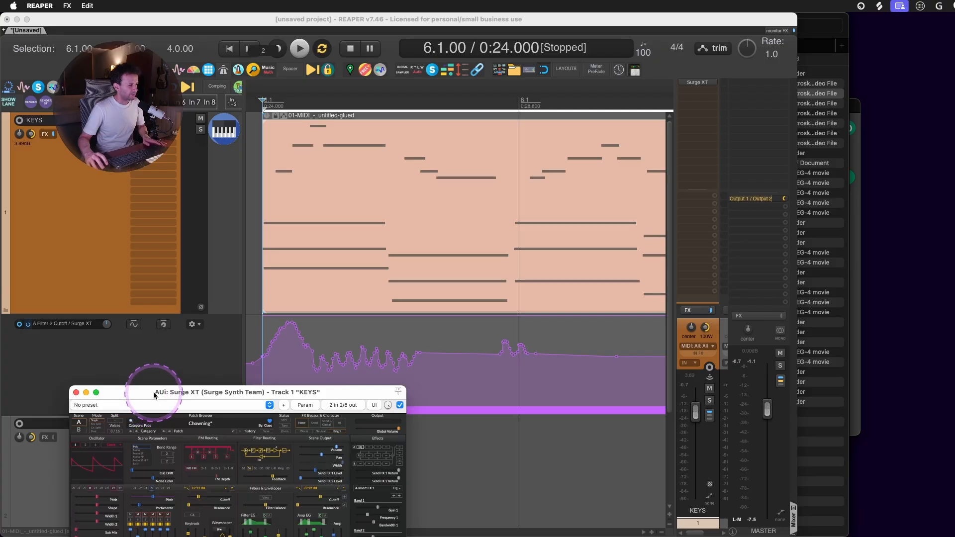
- Play back the KEYS item with its recorded cutoff automation while moving the Surge XT window up into view, then stop
left_click(90, 249)
key("space")
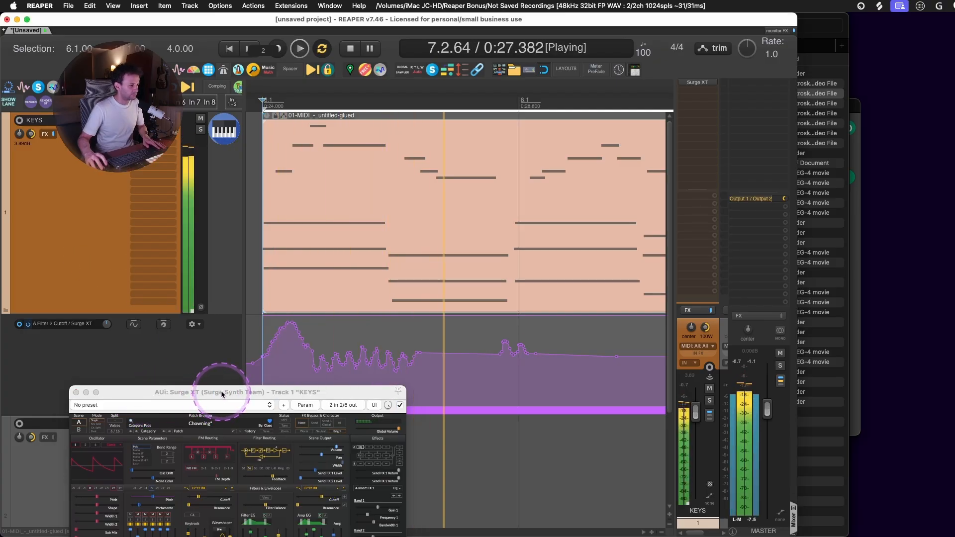
left_click_drag(221, 392, 241, 152)
left_click(39, 213)
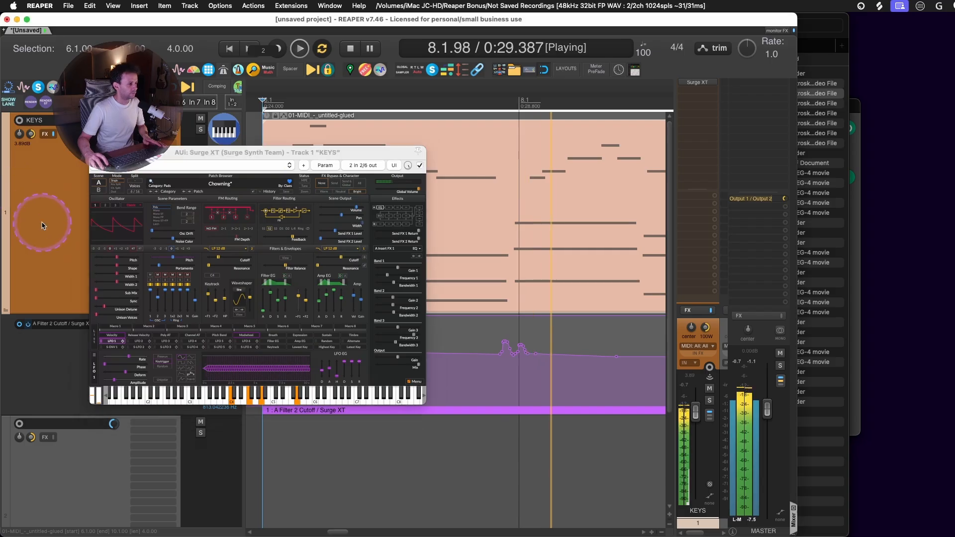
key("space")
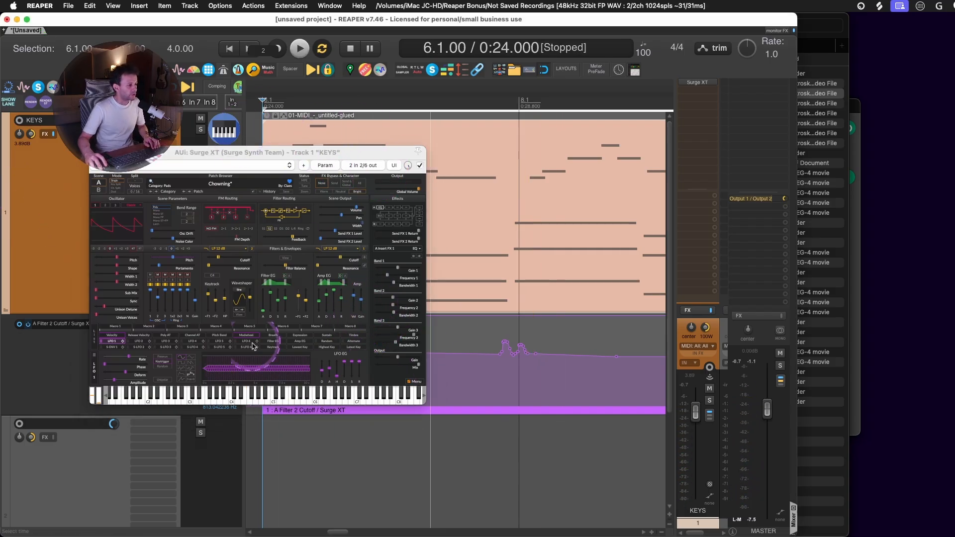
- Enlarge Surge XT's interface so that the filter controls are easier to adjust
mouse_move(342, 260)
left_mouse_down()
mouse_move(312, 261)
mouse_move(342, 273)
mouse_move(357, 260)
mouse_move(341, 267)
left_mouse_up()
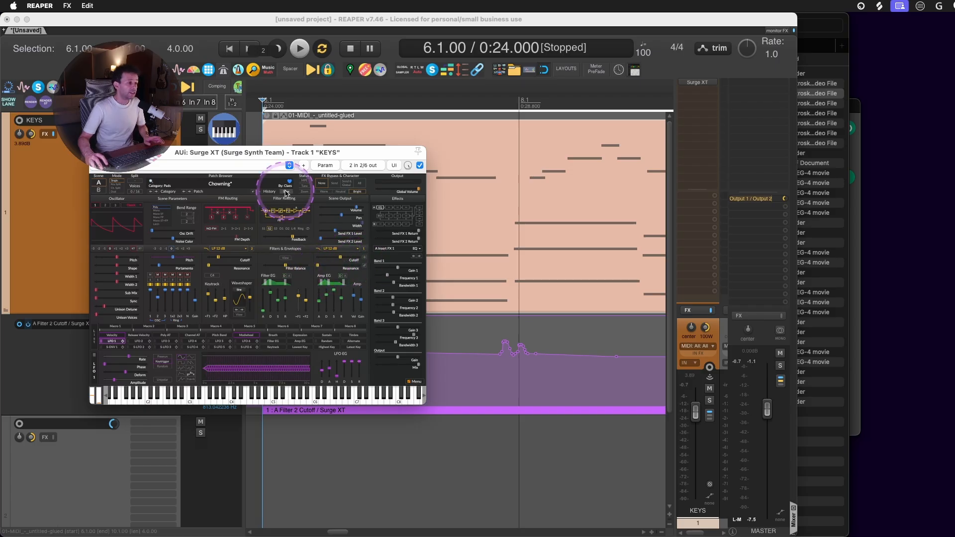
key("shift+plus")
key("shift+plus")
key("shift+plus")
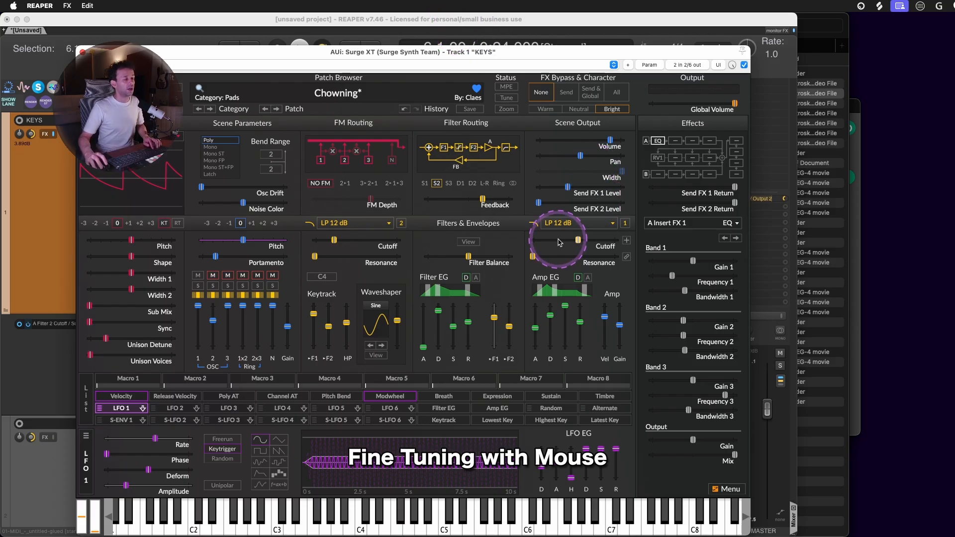
- Try fine and coarse adjustments of the second filter's Cutoff slider in Surge XT
left_click(579, 241)
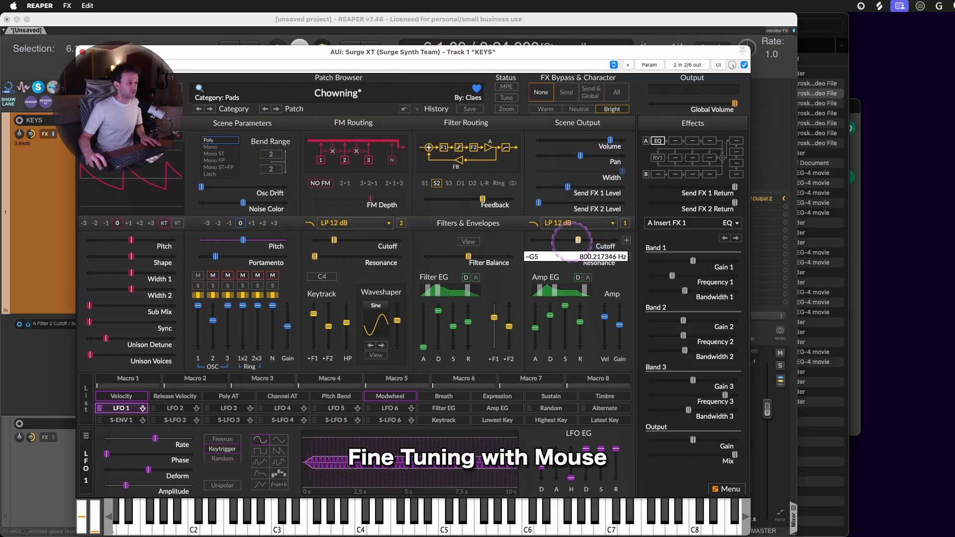
left_click_drag(454, 245, 487, 277)
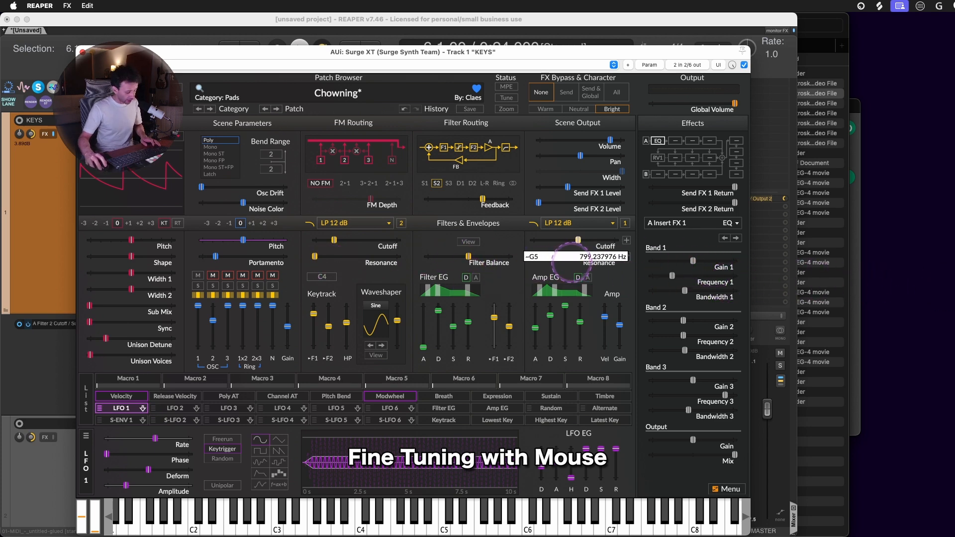
left_click_drag(578, 241, 586, 237)
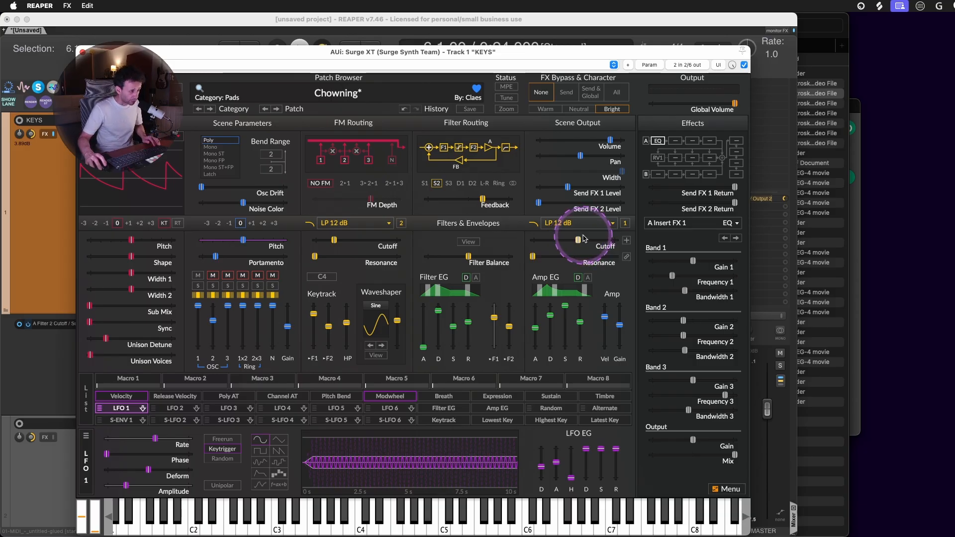
left_click_drag(580, 248, 659, 237)
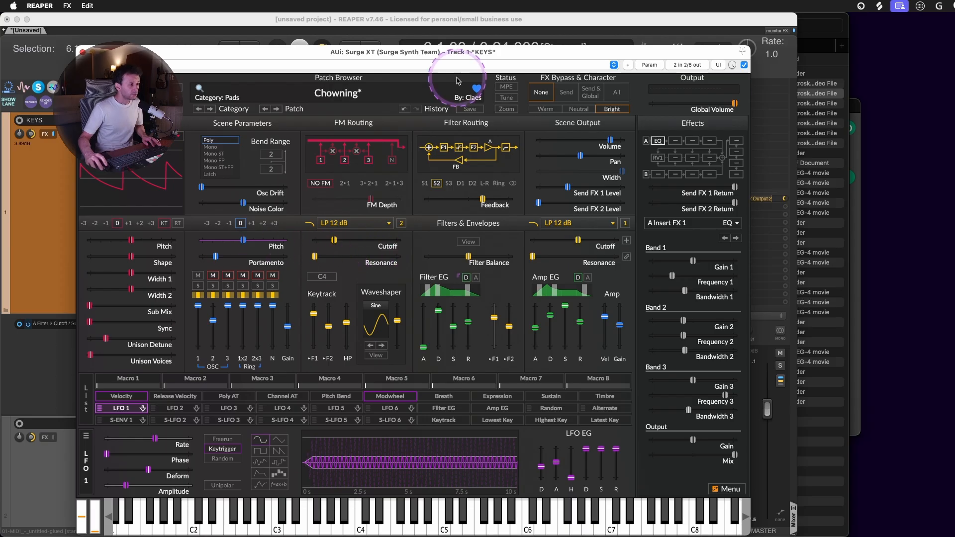
left_click_drag(493, 54, 400, 61)
left_click_drag(487, 247, 290, 242)
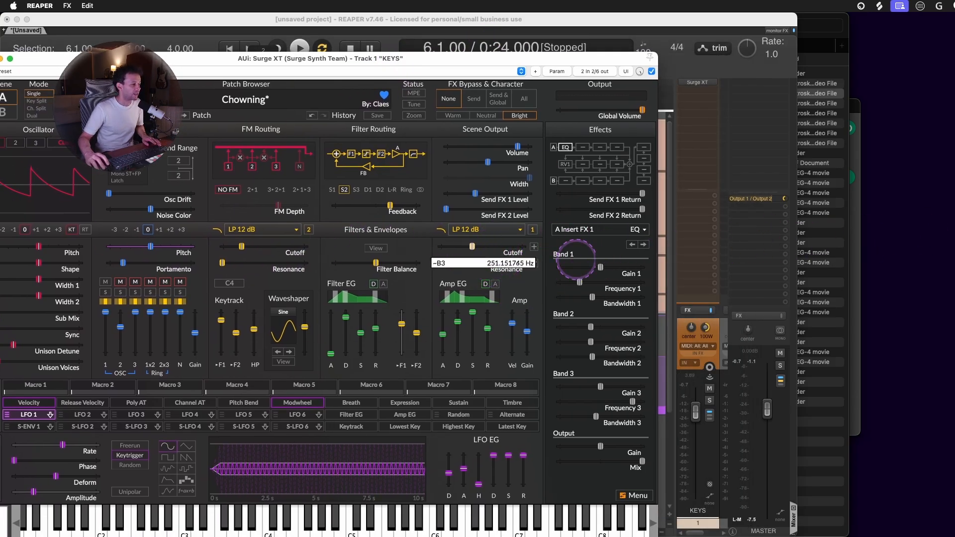
left_click_drag(610, 257, 463, 246)
- Reposition the Surge XT window and examine the settings of LFO 2 and LFO 3
left_click_drag(453, 63, 513, 42)
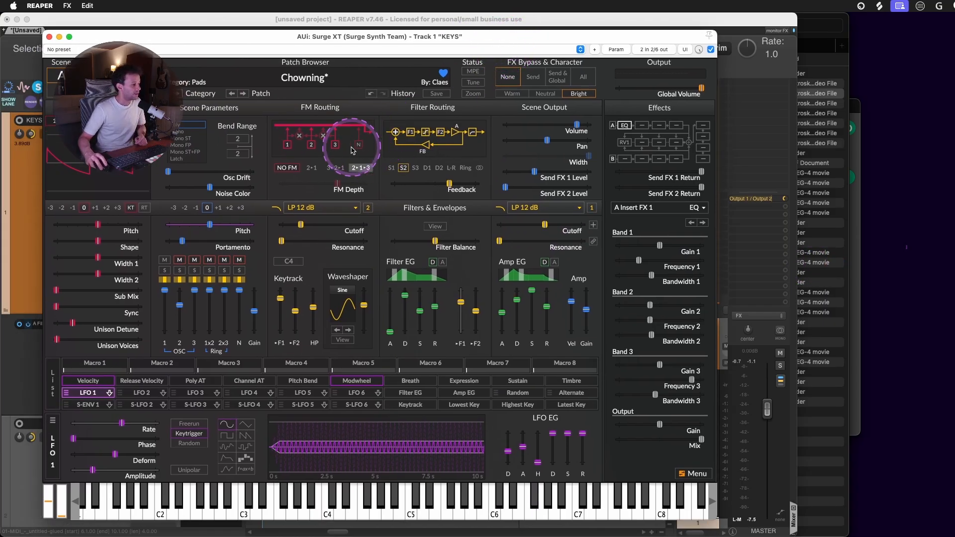
left_click(142, 392)
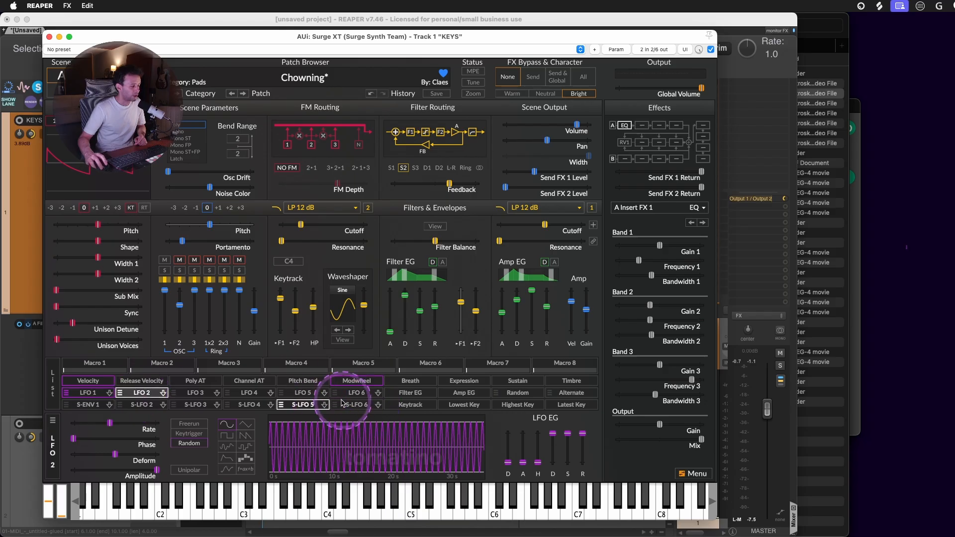
left_click(199, 394)
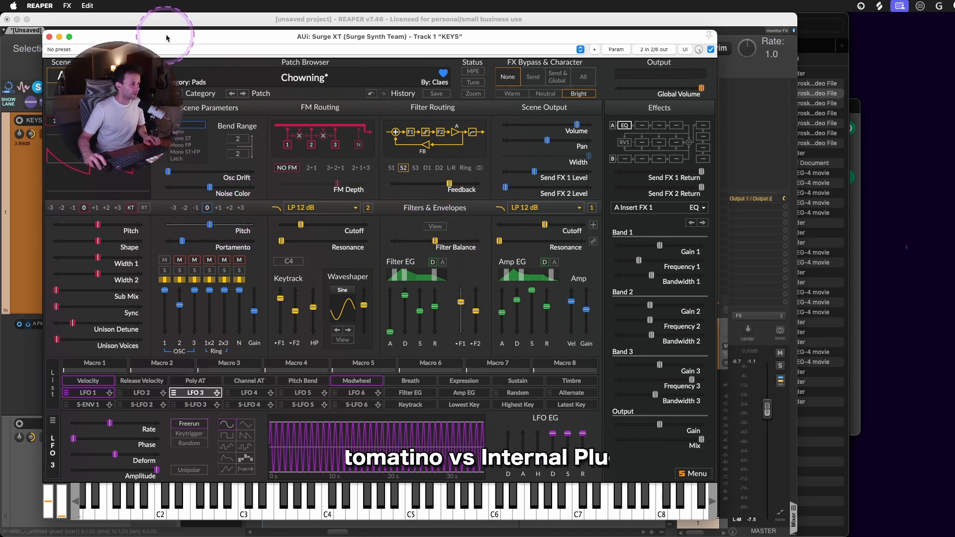
left_click_drag(167, 38, 174, 36)
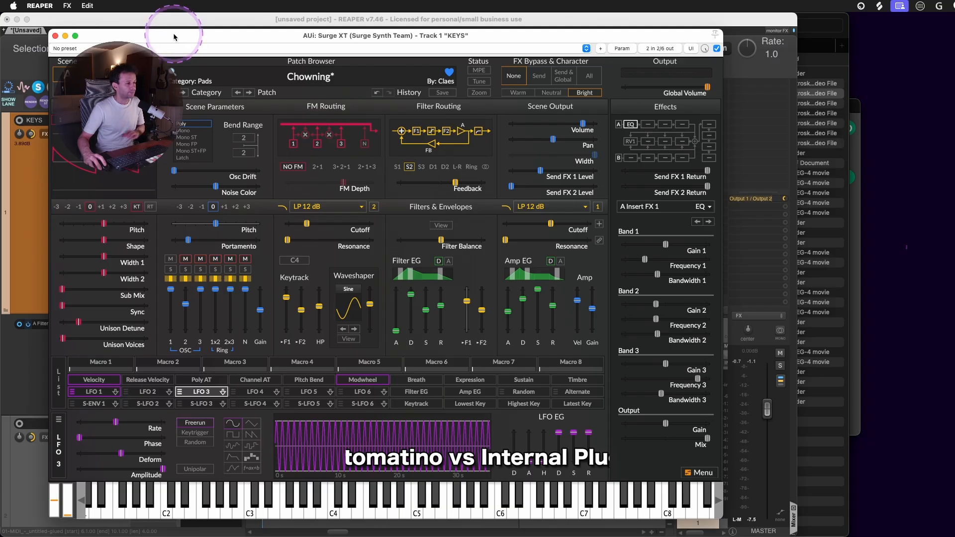
left_click_drag(171, 35, 165, 39)
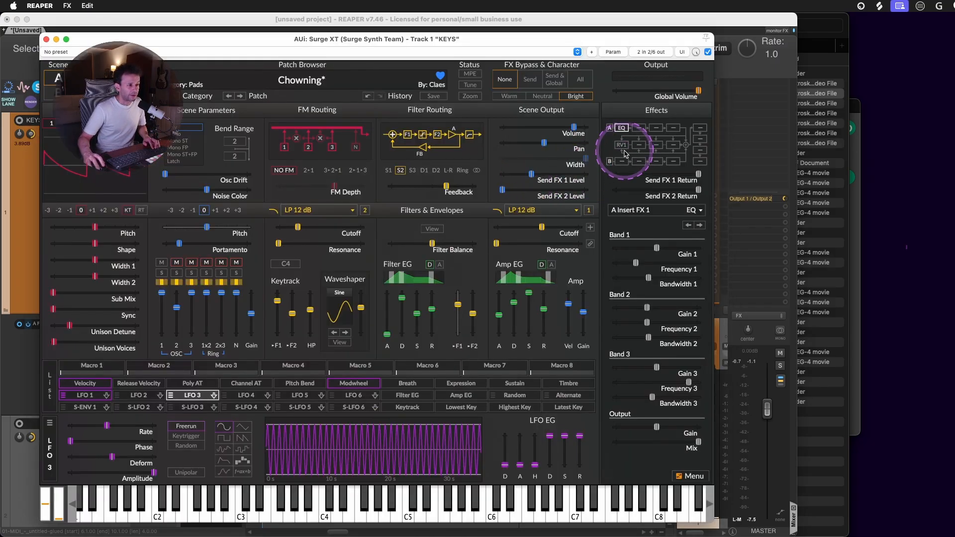
- Move Surge XT's Send FX 2 Level up and back to its minimum to make it the last touched parameter, and close the window
left_click(503, 190)
left_click_drag(504, 190, 429, 194)
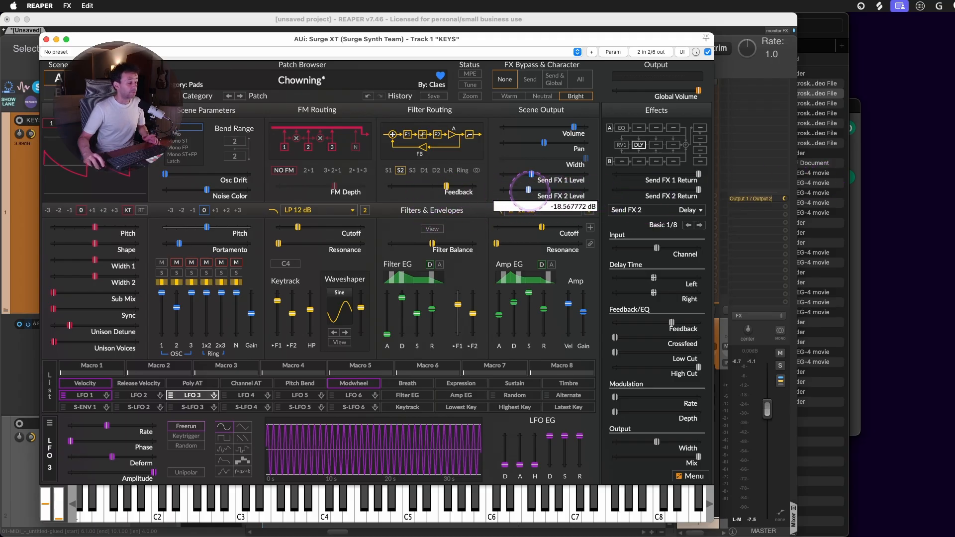
left_click_drag(528, 190, 419, 206)
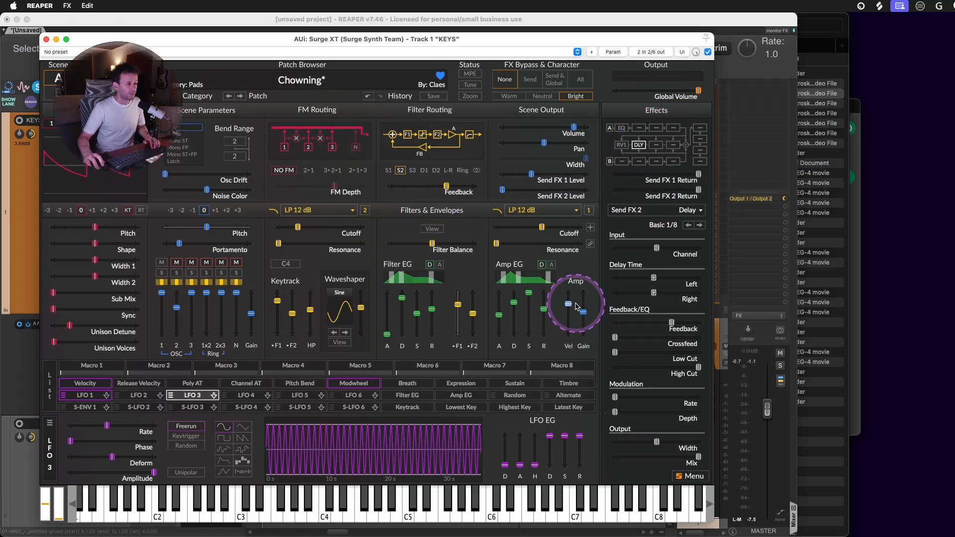
mouse_move(501, 191)
left_mouse_down()
mouse_move(652, 197)
mouse_move(502, 190)
left_mouse_up()
left_click_drag(584, 196, 508, 205)
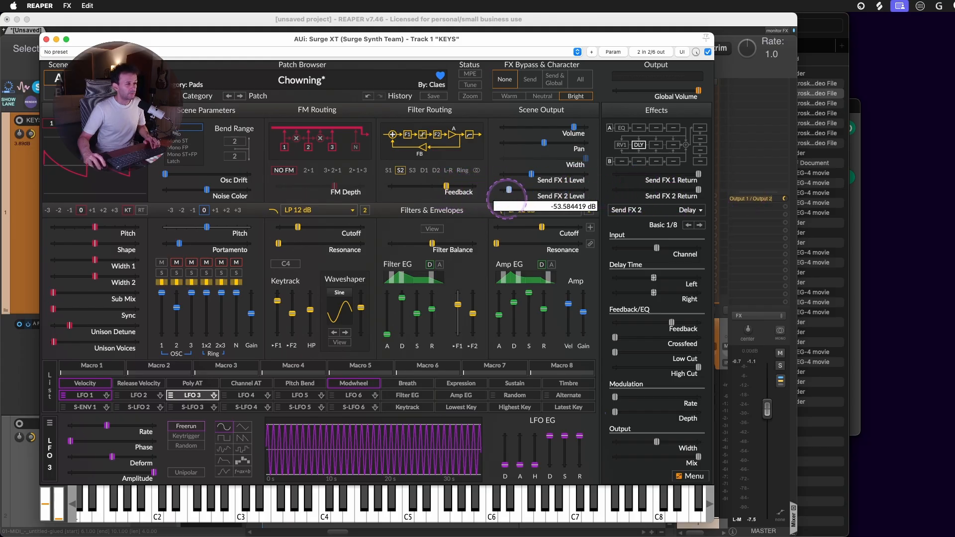
left_click_drag(669, 193, 31, 3)
left_click(56, 40)
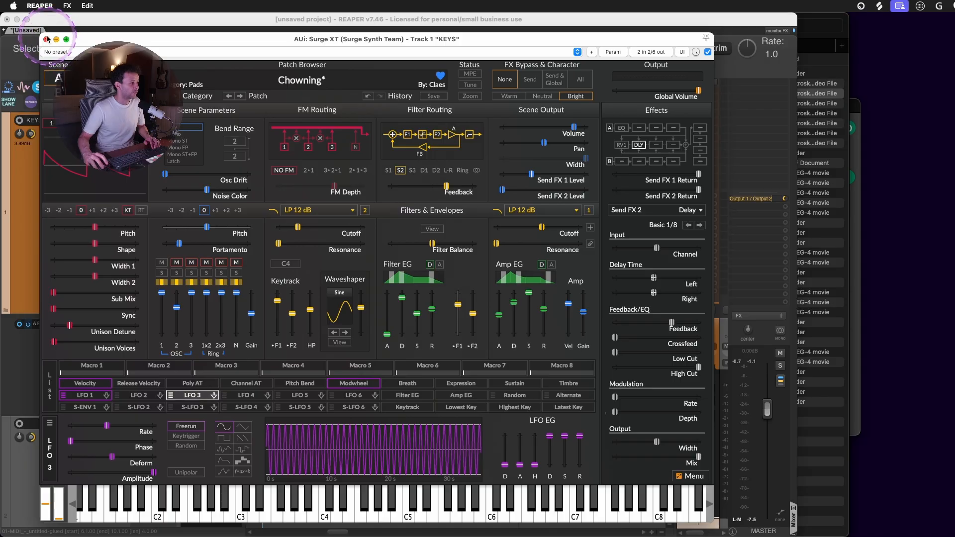
- Look up the action that toggles a track between Touch and Trim/Read, clear the global override and switch KEYS to Touch
key("shift+/")
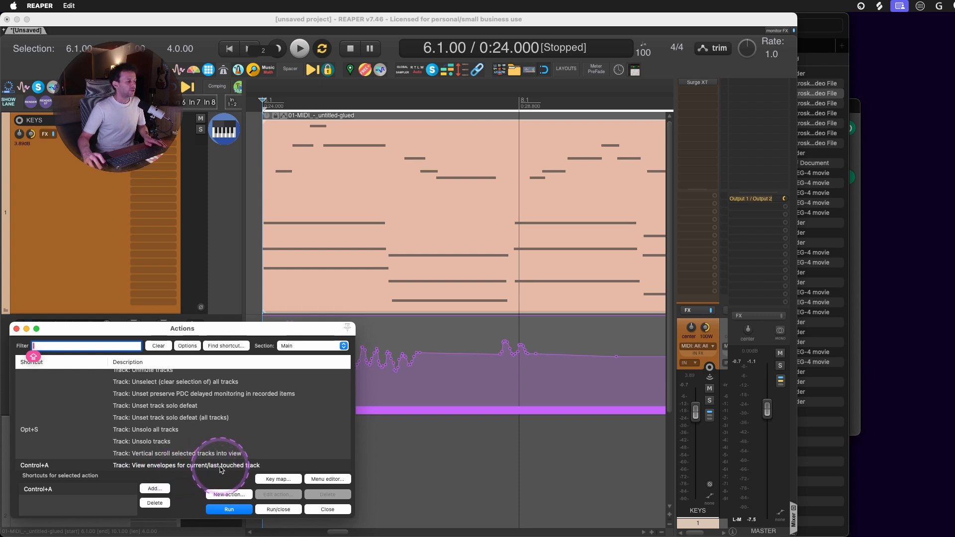
key("super+shift+a")
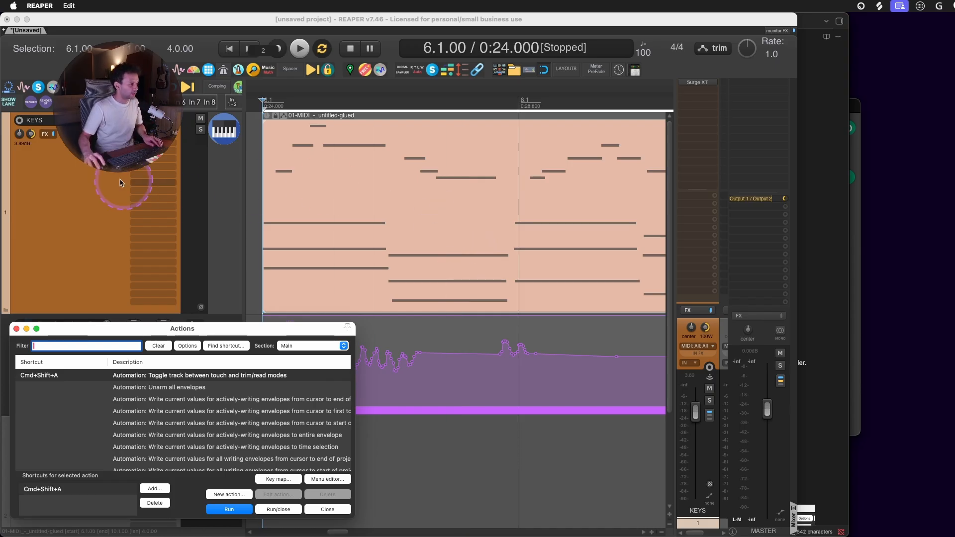
left_click(90, 178)
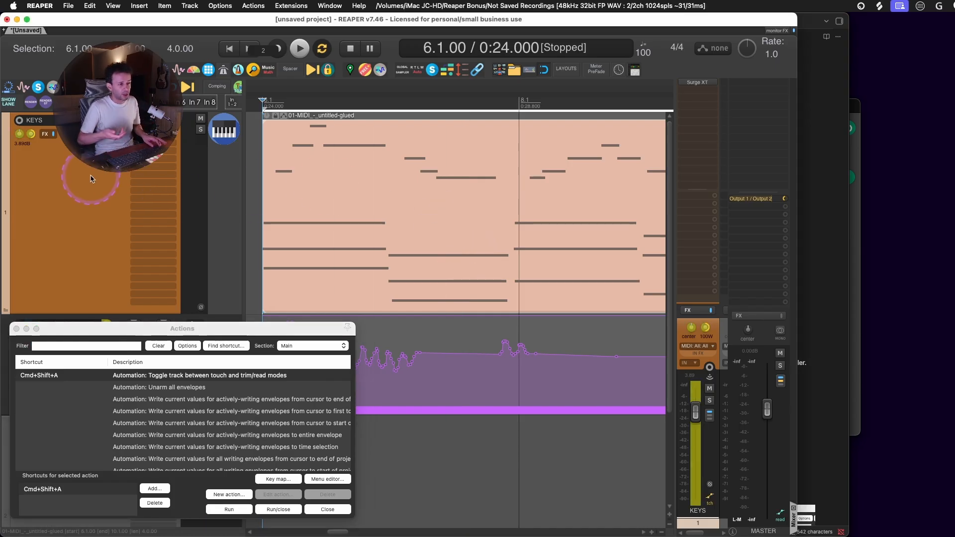
- Return KEYS to Trim/Read and show Surge XT's A Send FX 2 Level envelope from the track's envelope list
left_click(49, 266)
key("e")
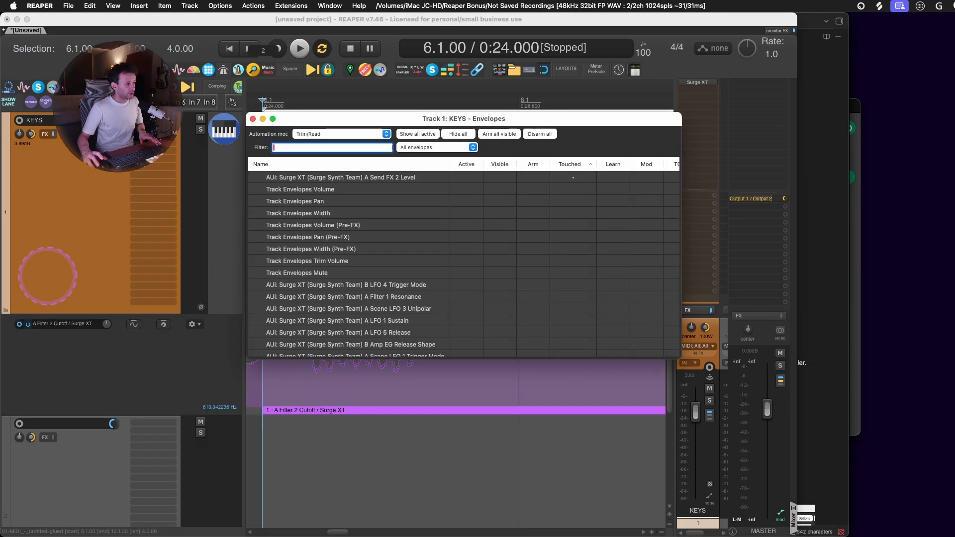
left_click_drag(458, 121, 479, 227)
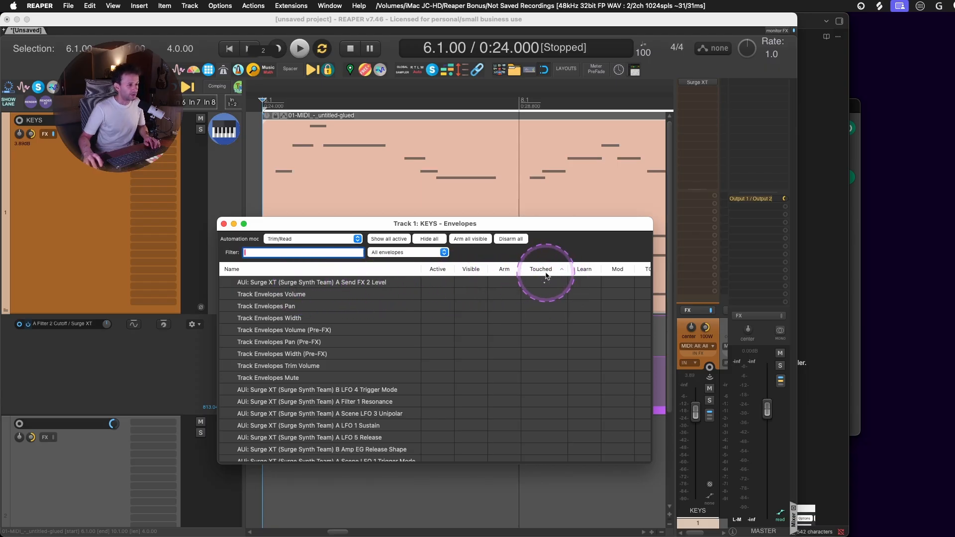
left_click(471, 286)
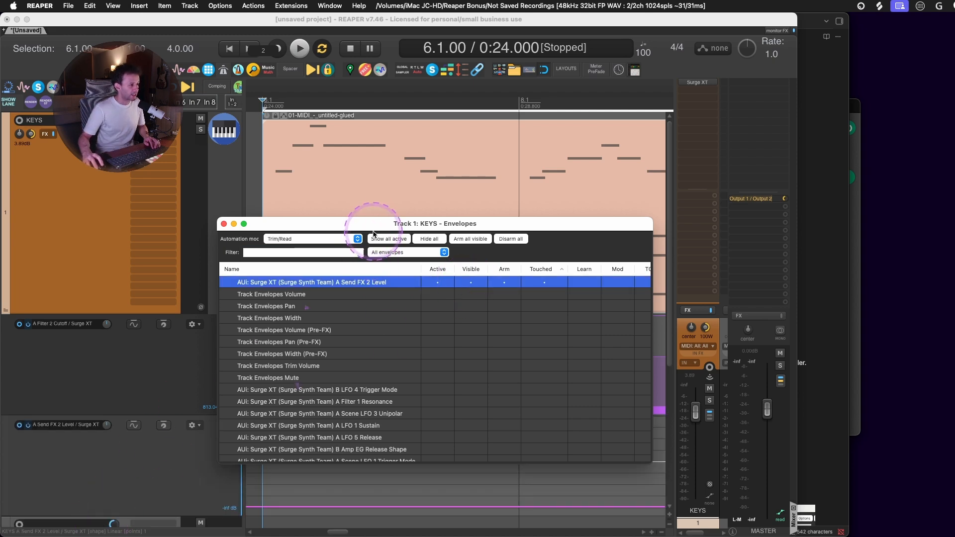
key("Escape")
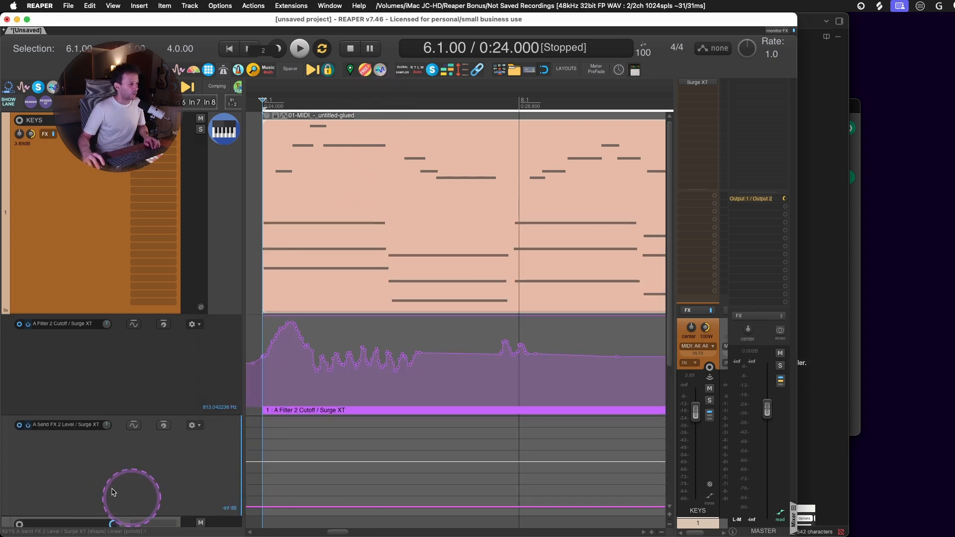
- Reopen Surge XT and make a 0.2.00 long time selection starting at 6.3.00 in the Send FX 2 Level lane
left_click(697, 82)
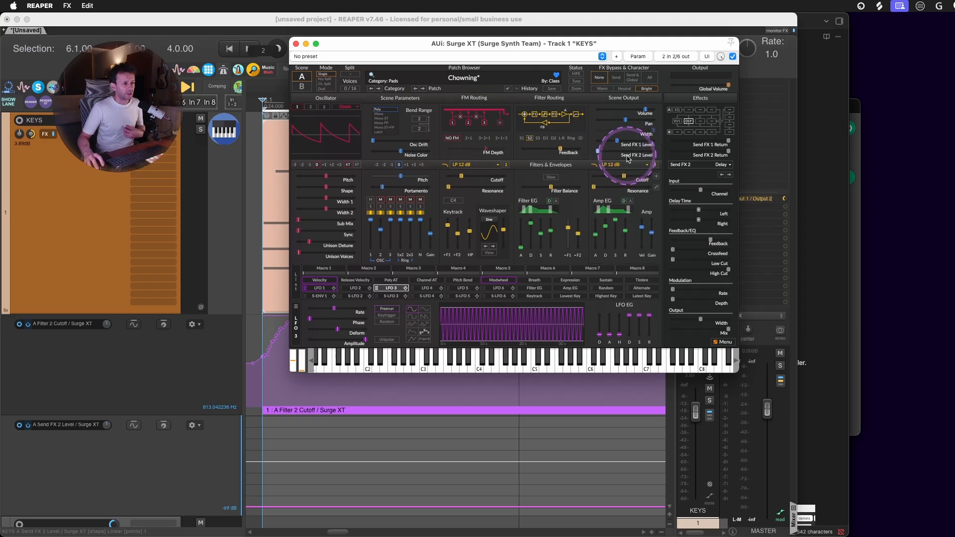
left_click(348, 479)
left_click_drag(331, 480, 378, 480)
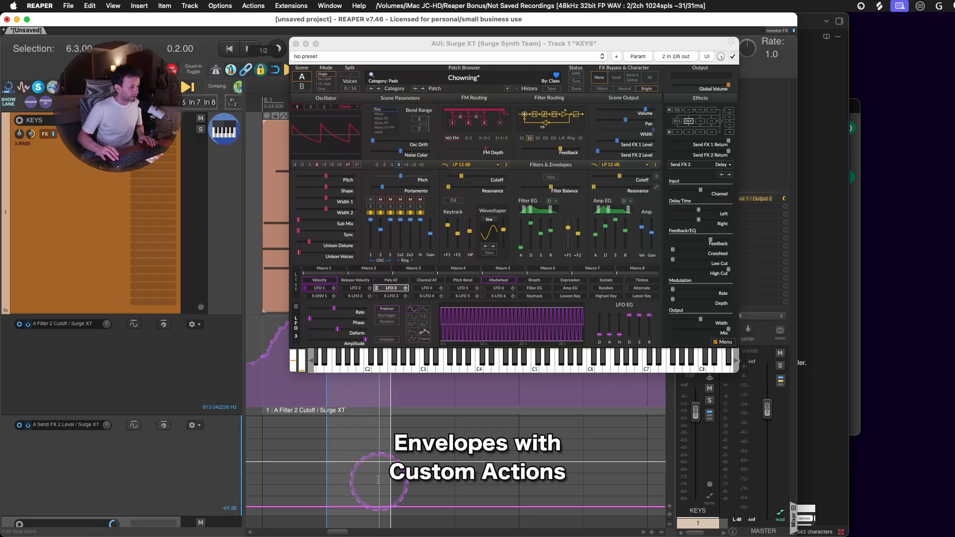
- Run the custom Envelope 0 to Min RAMP action on the time selection in the A Send FX 2 Level lane
key("shift+e")
key("shift+e")
key("shift+e")
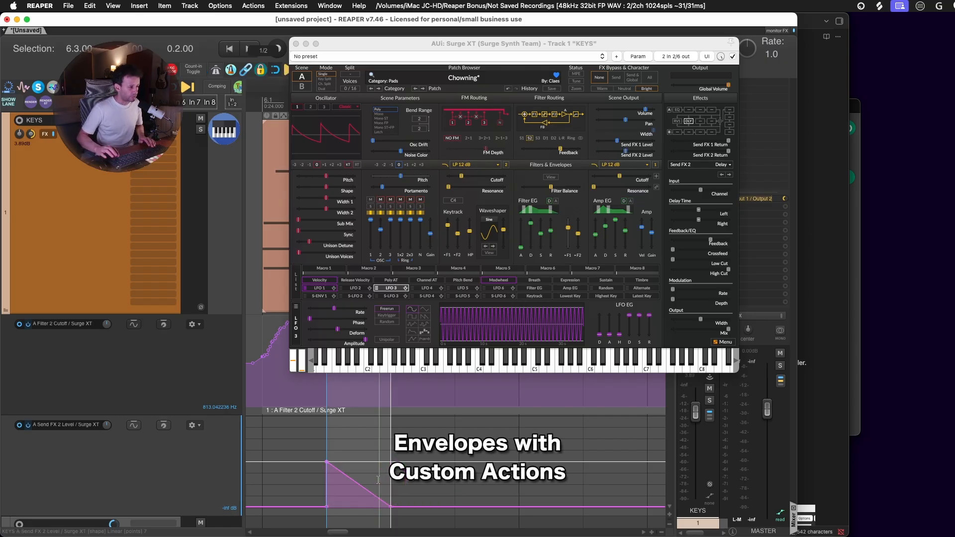
key("shift+e")
key("shift+e")
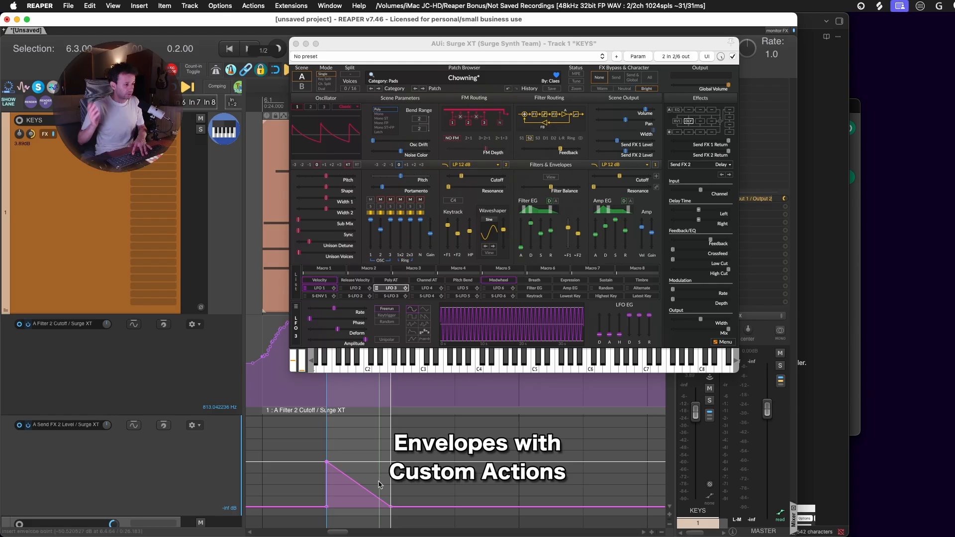
- Find the custom action assigned to Cmd+Opt+NumPad 1 and examine its component actions without changing them
key("shift+slash")
left_click(226, 345)
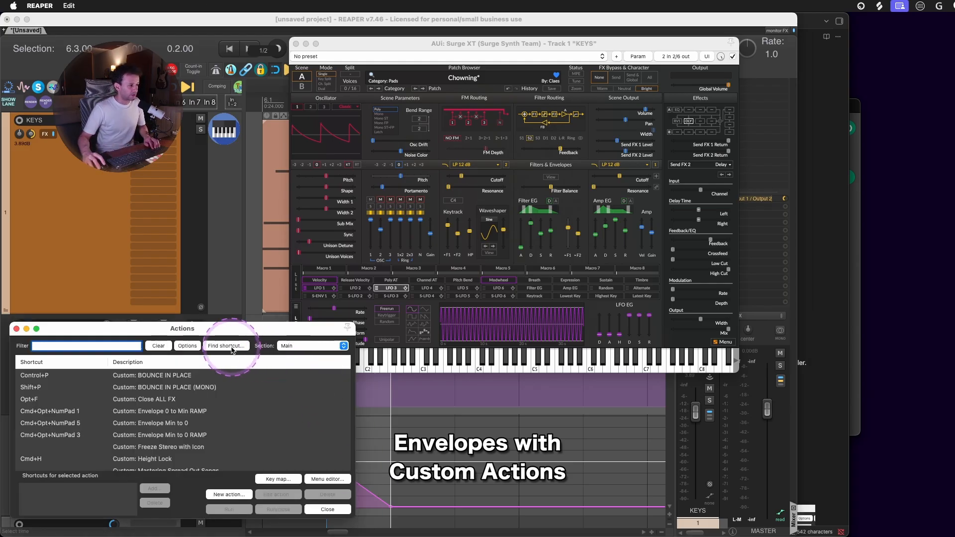
key("super+alt+KP_1")
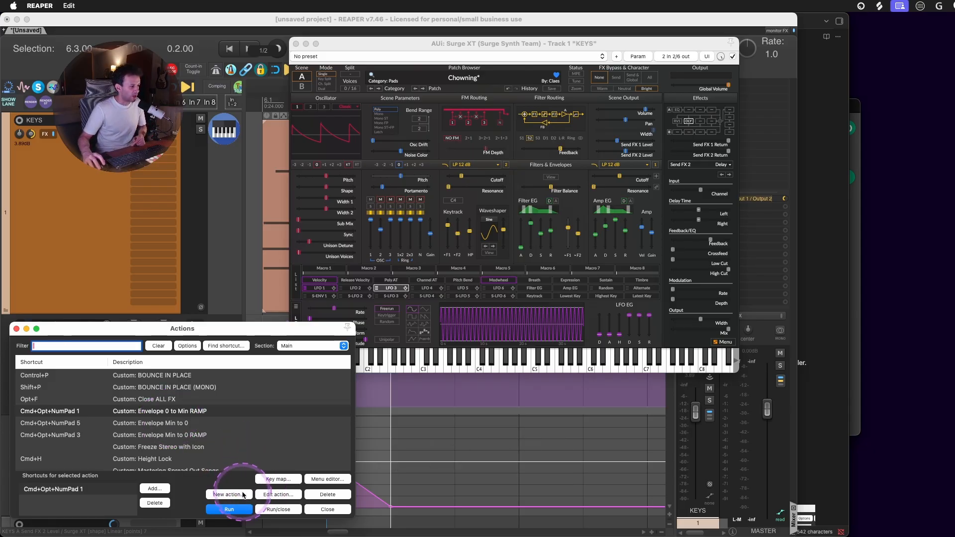
left_click(276, 494)
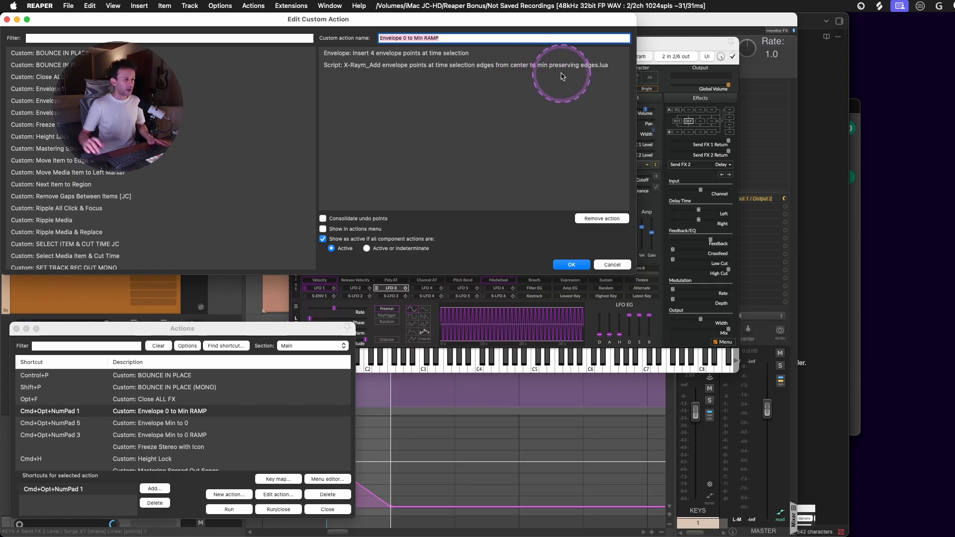
key("Escape")
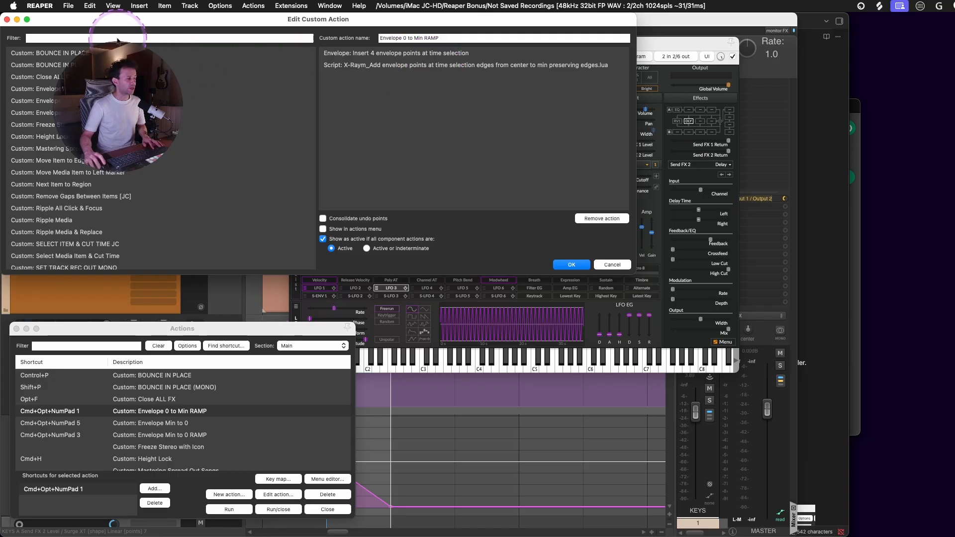
left_click(7, 19)
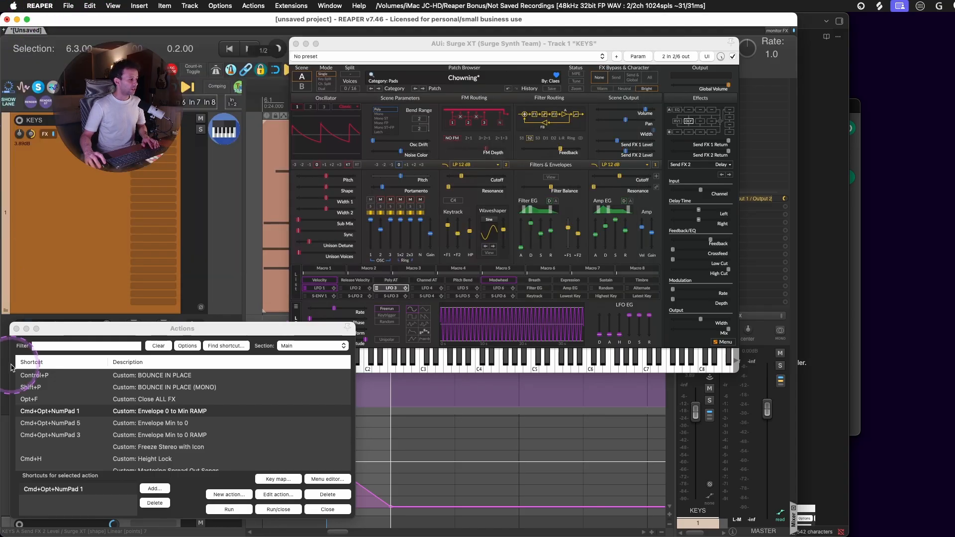
left_click(16, 329)
- Undo the falling ramp and insert a rising Min to 0 ramp over the same time selection
key("super+z")
key("2")
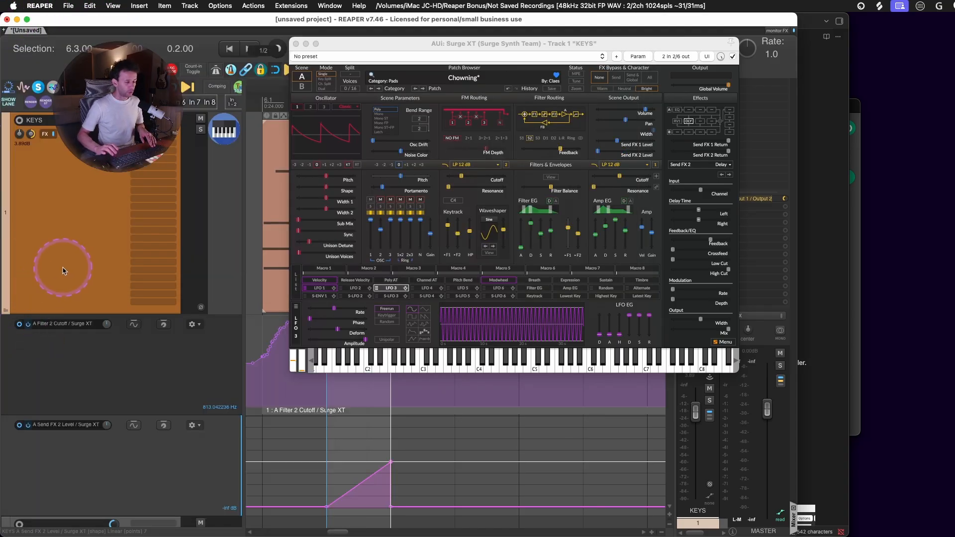
left_click_drag(326, 480, 389, 486)
key("Escape")
- Add a 0.2.00 hold at 0 from 7.1.00 and a curved 0.2.00 fall to minimum from 7.3.00 in the Send FX 2 Level envelope
left_click_drag(458, 484, 396, 477)
key("3")
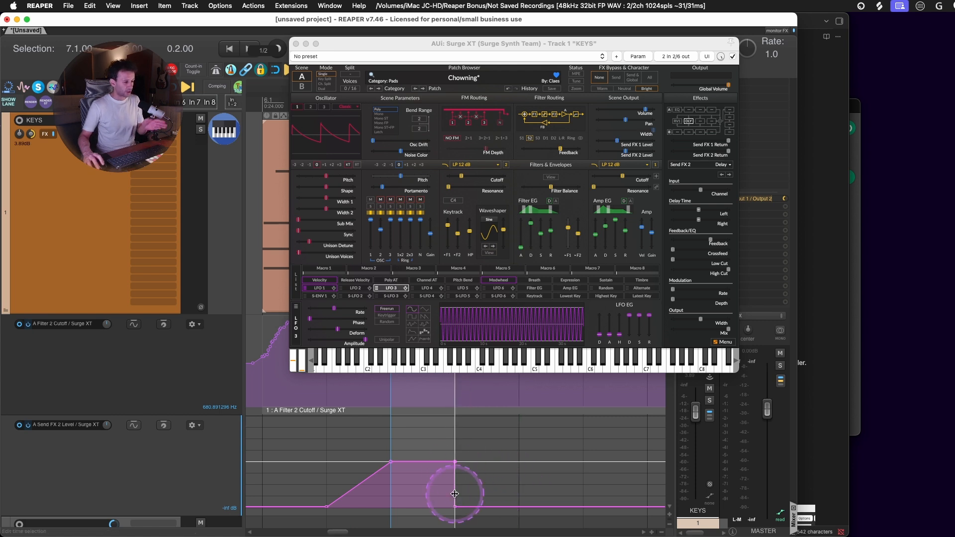
left_click_drag(523, 484, 484, 503)
key("4")
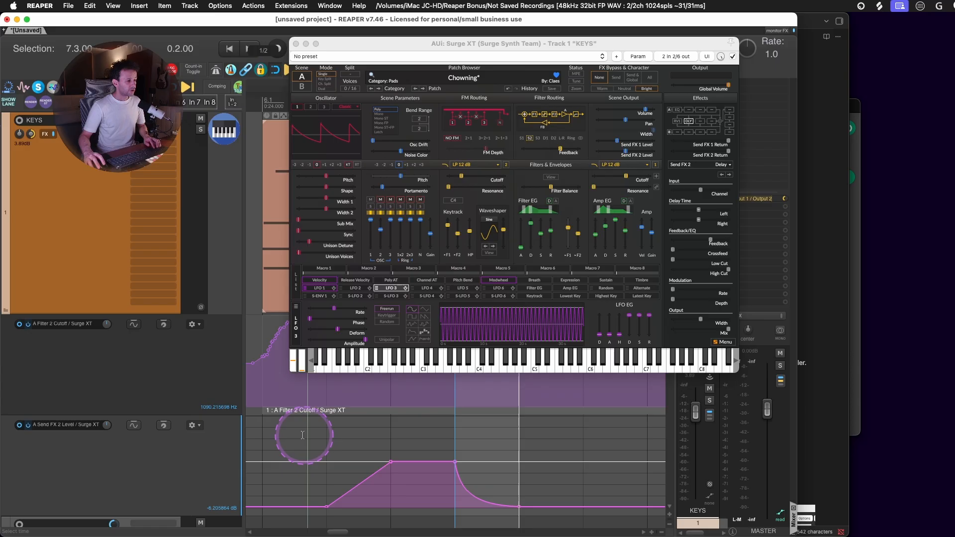
- Place the edit cursor at 6.1.00 and play the passage to audition the Send FX 2 Level throw
left_click(276, 446)
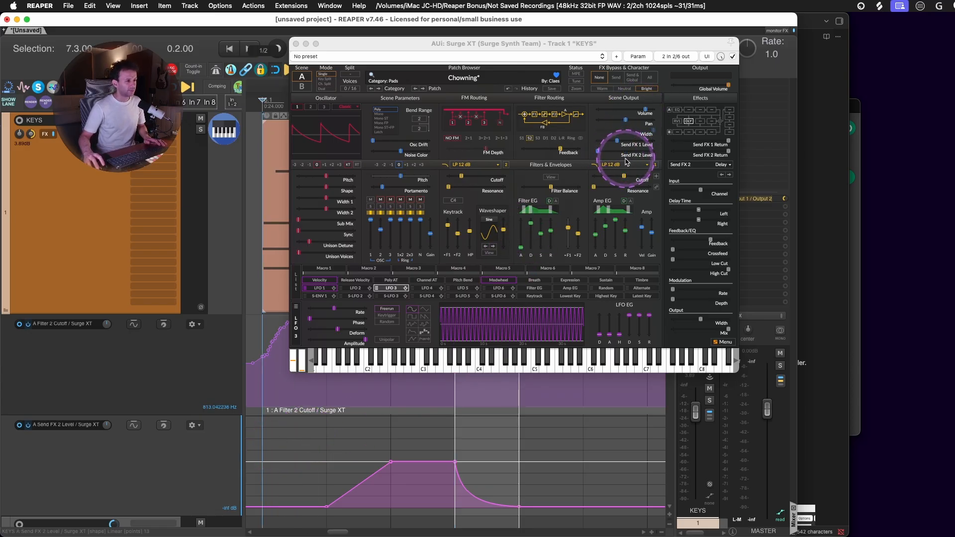
key("space")
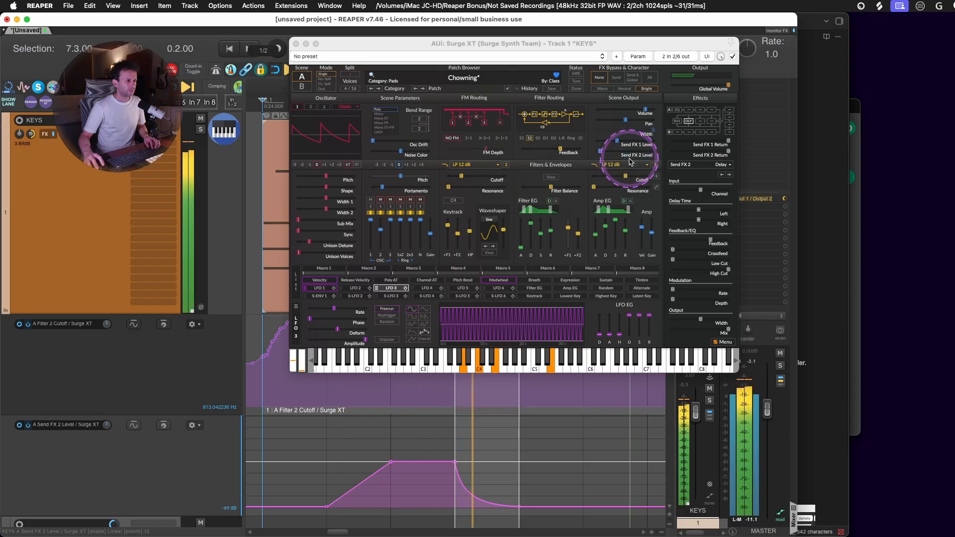
key("space")
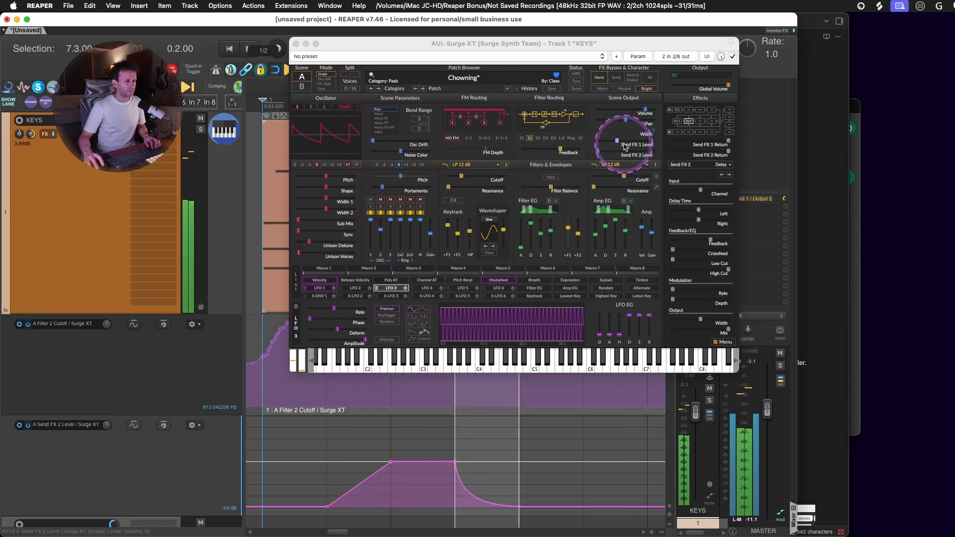
- Raise the Send FX 2 Level plateau with a curved falling segment and audition it from 6.1.00
key("super+z")
key("super+z")
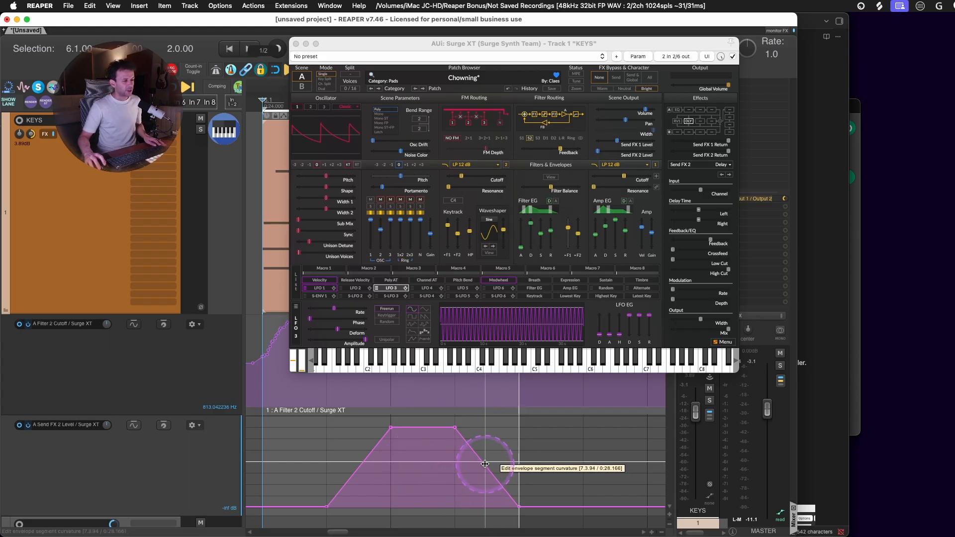
left_click_drag(485, 463, 486, 483)
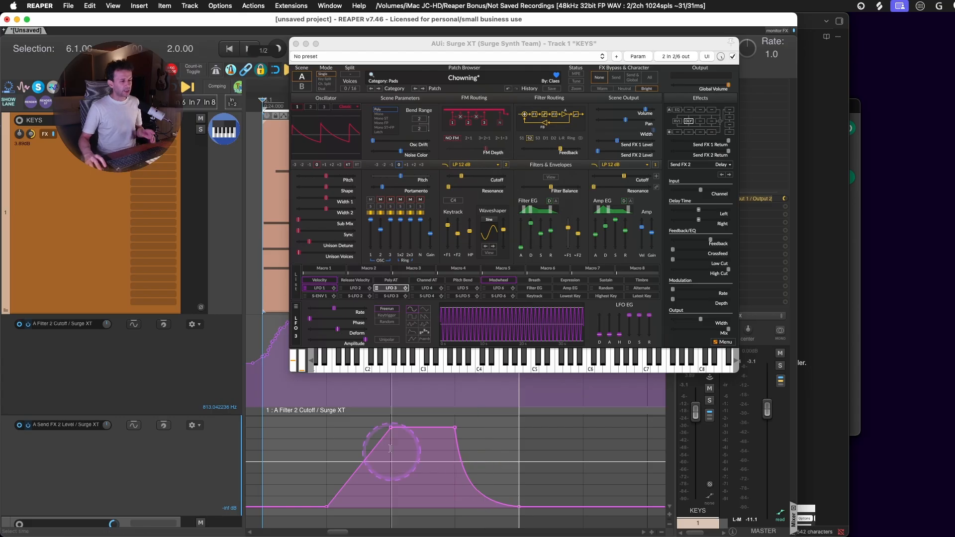
key("space")
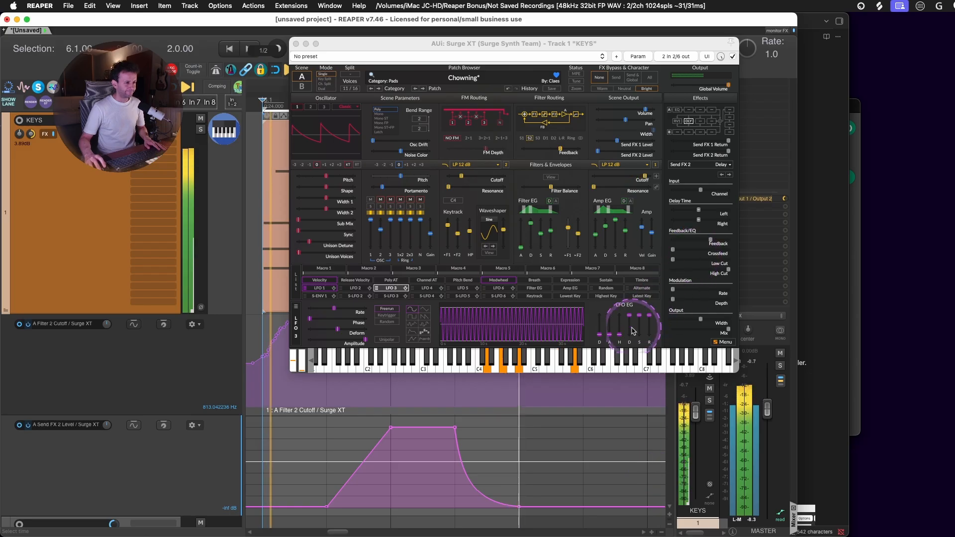
key("space")
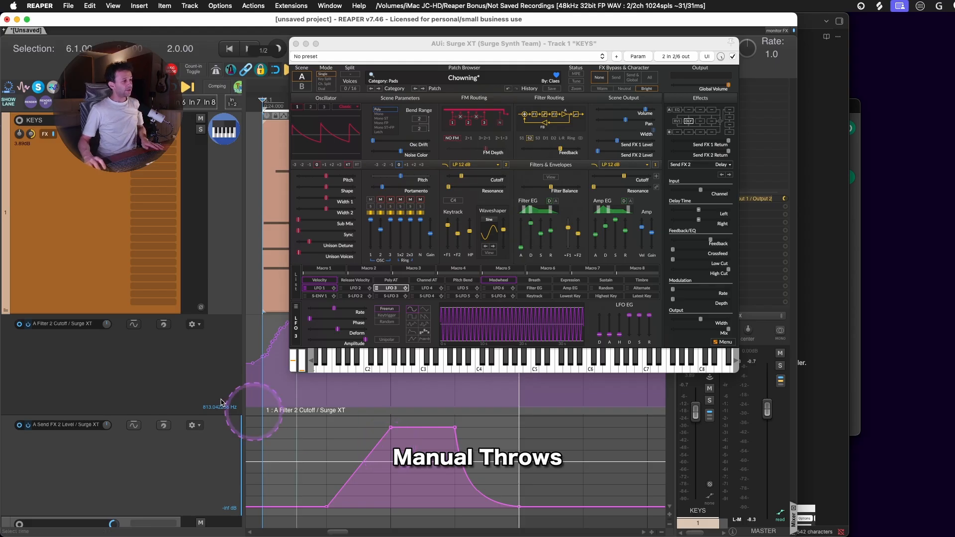
- Clear the A Send FX 2 Level envelope from the KEYS track
scroll(90, 257, "down", 1)
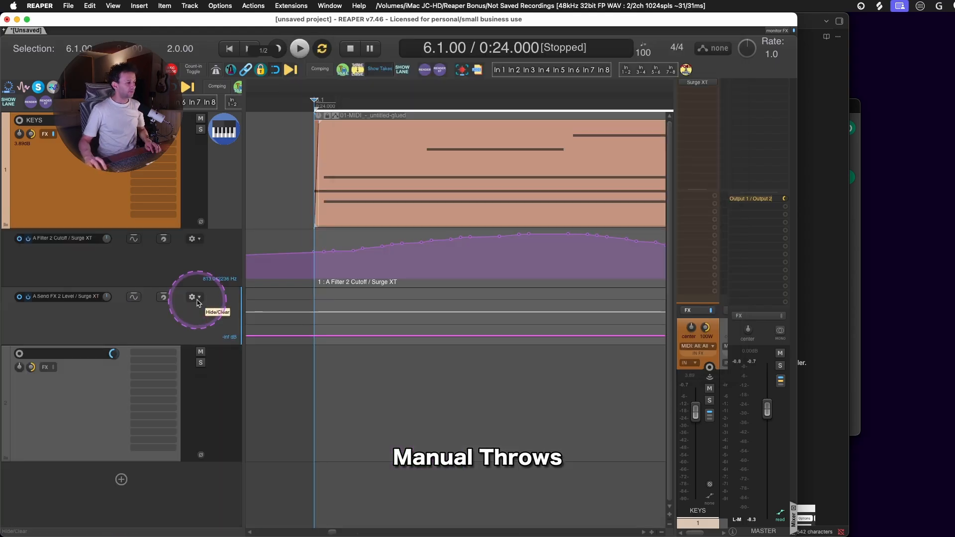
left_click(194, 297)
left_click(209, 332)
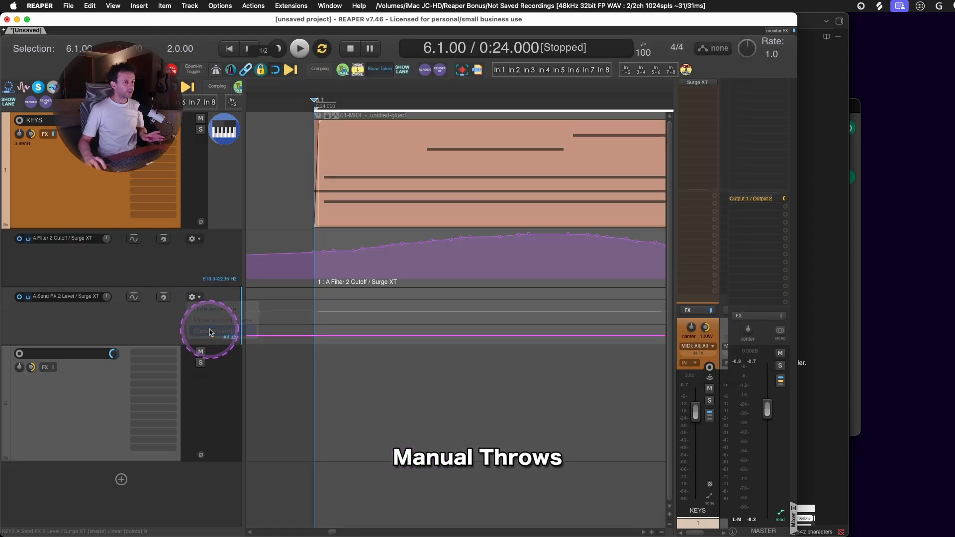
left_click(669, 248)
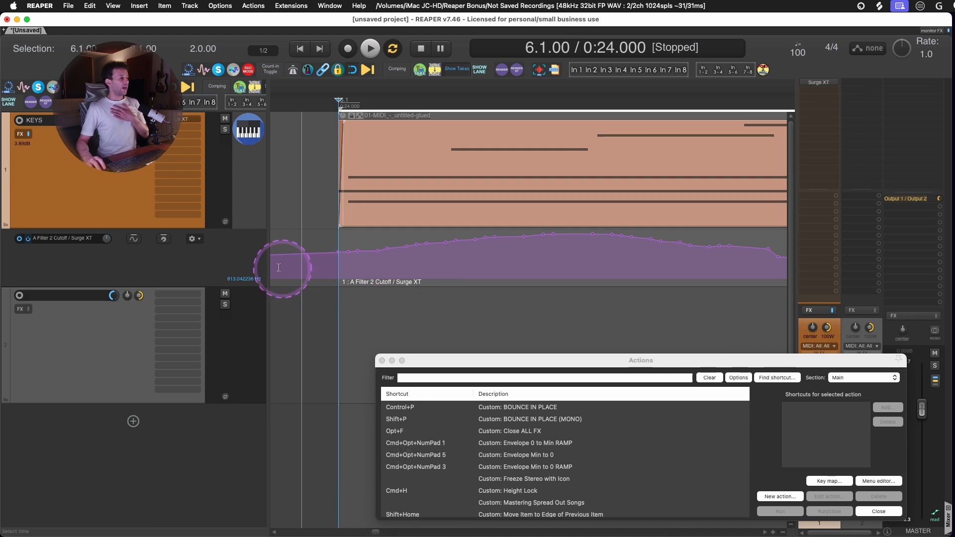
- Add the MH Dirty Delay plugin to track 2, reposition its window and close the Actions window
left_click(120, 367)
left_click(167, 324)
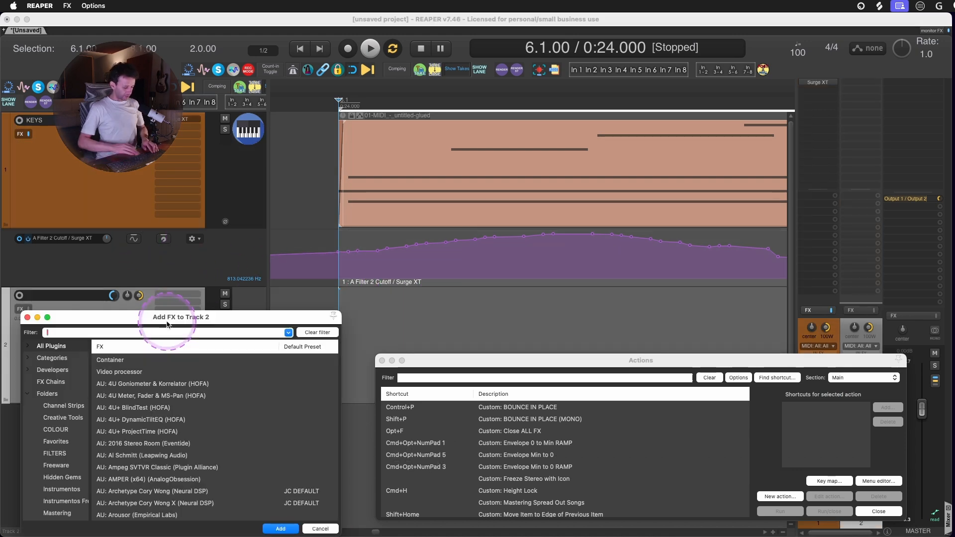
type("delay")
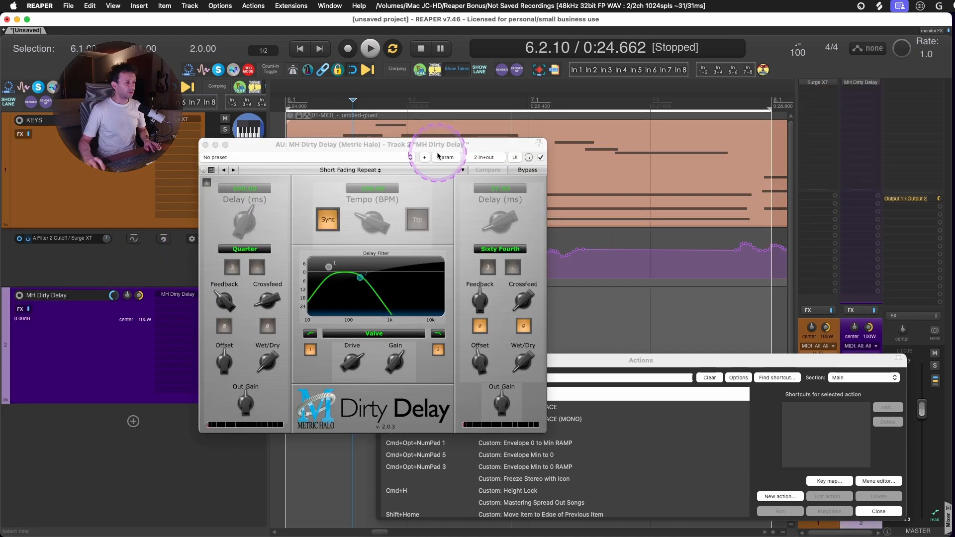
left_click_drag(356, 148, 526, 119)
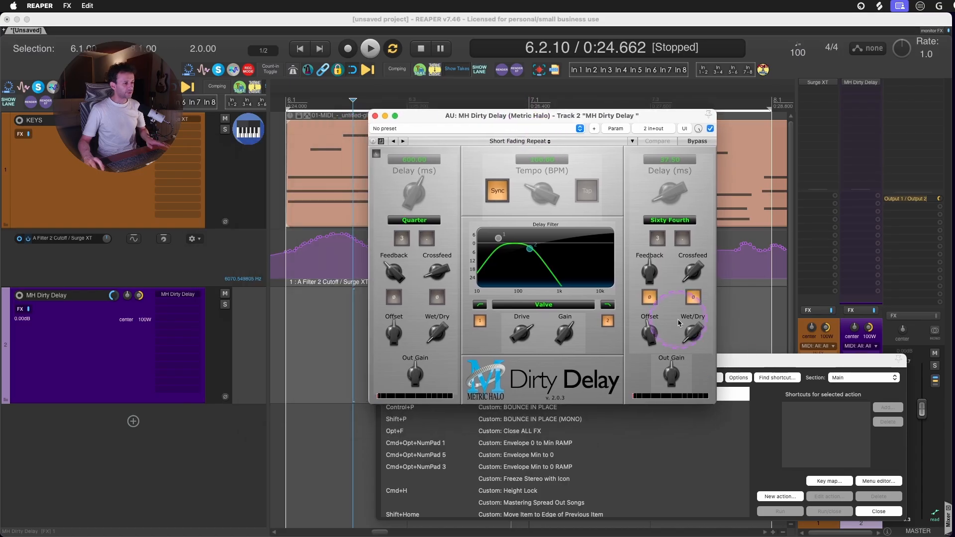
left_click(751, 362)
key("Escape")
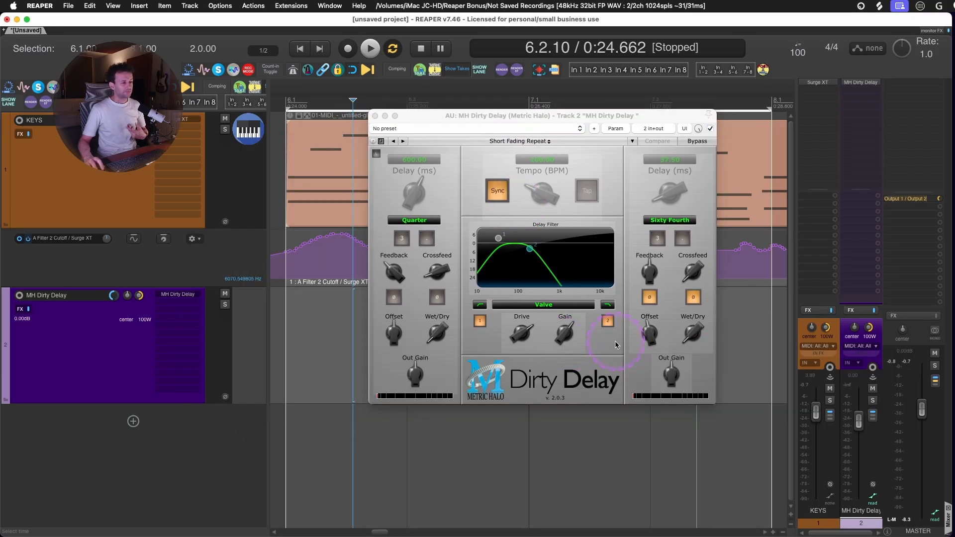
- Turn on phase inversion for the first delay's Crossfeed in MH Dirty Delay and close the plugin window
left_click(440, 296)
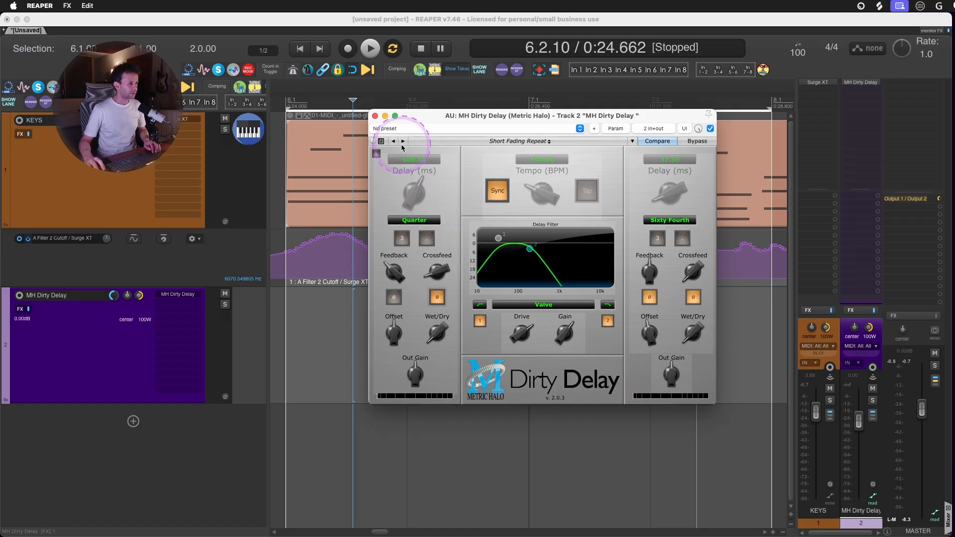
left_click_drag(419, 117, 431, 210)
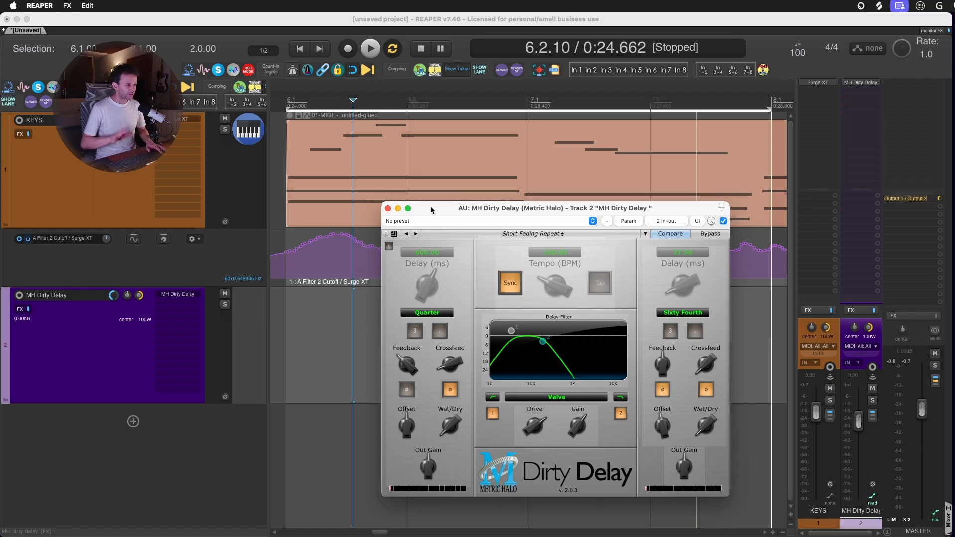
left_click_drag(431, 210, 421, 212)
key("Escape")
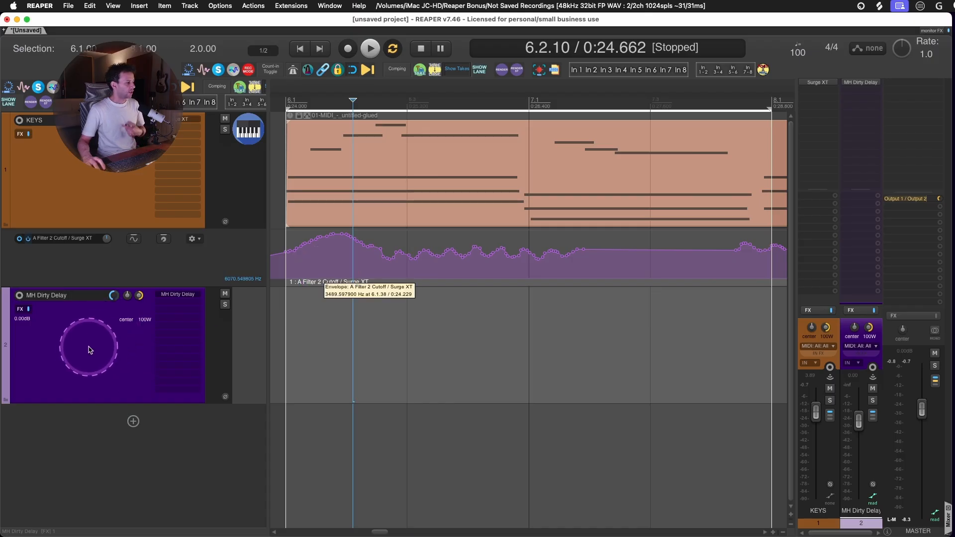
- Create a Pre-Fader (Post-FX) send from KEYS to the MH Dirty Delay track and close the send controls
left_click(189, 194)
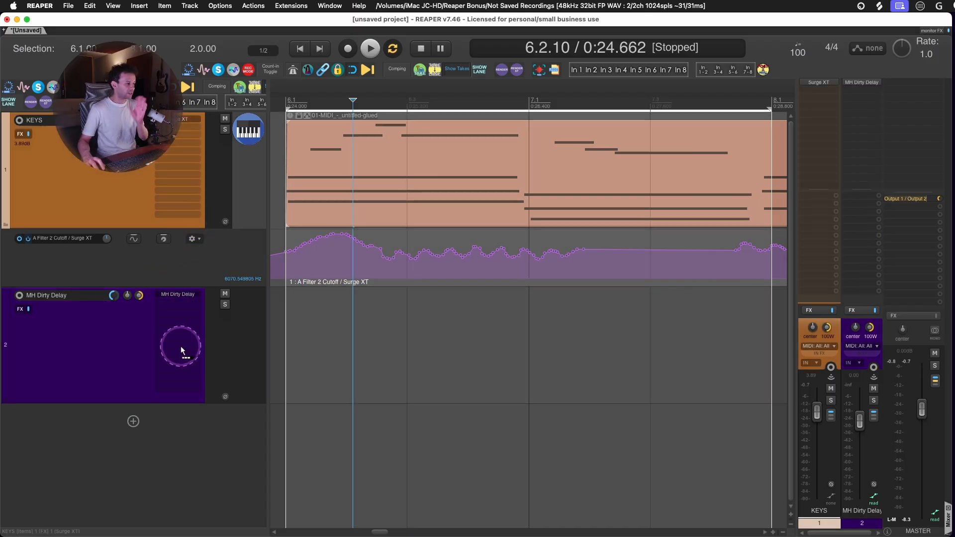
left_click_drag(180, 345, 181, 347)
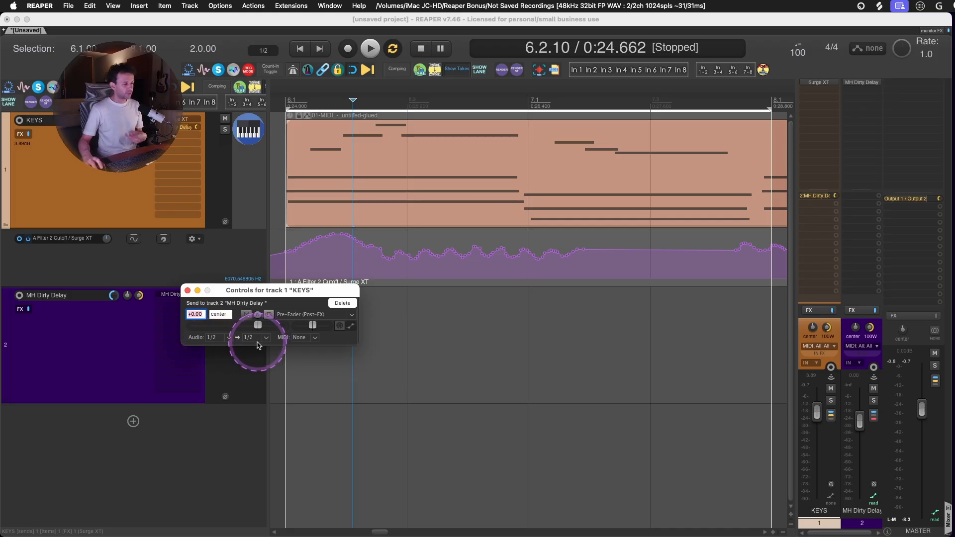
left_click(188, 290)
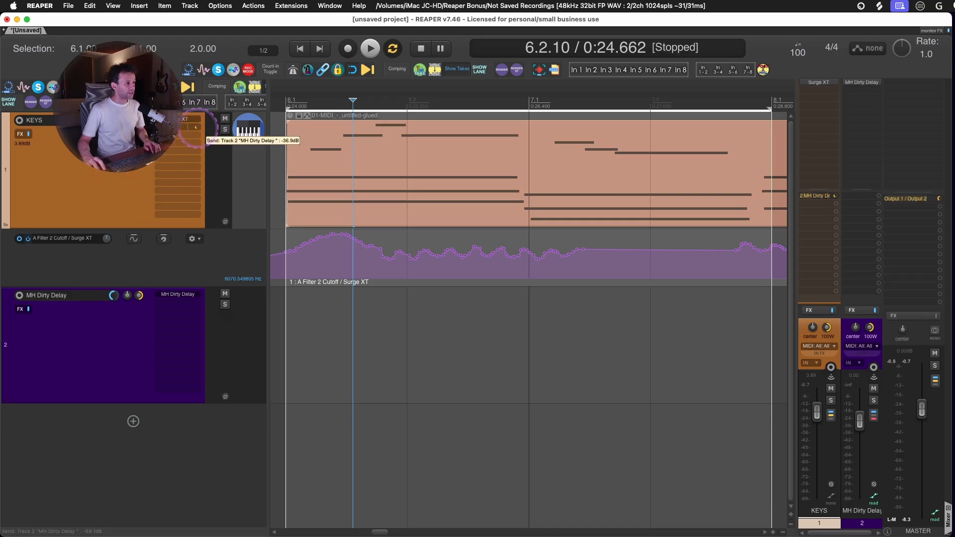
- Try varying the KEYS send level to MH Dirty Delay and undo the last level change
left_click_drag(198, 127, 197, 130)
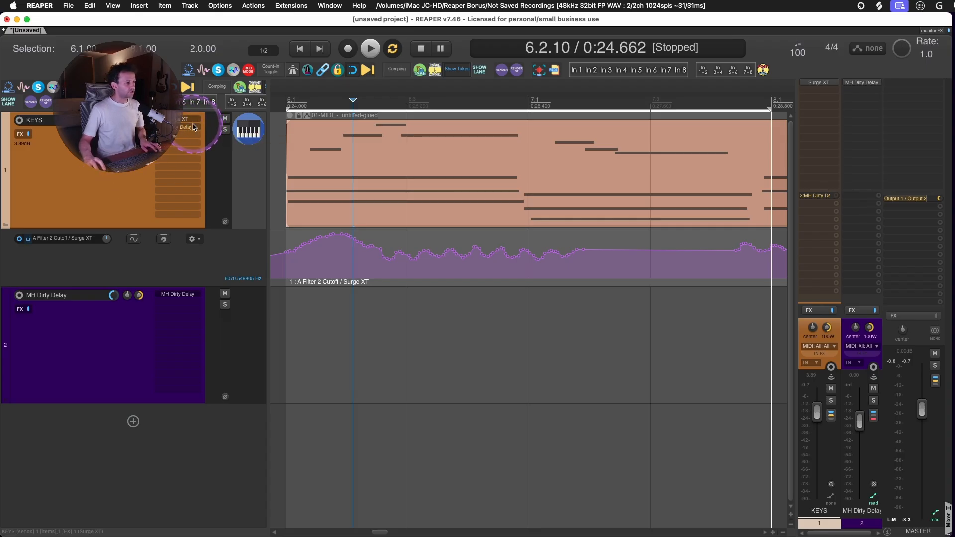
left_click_drag(197, 127, 197, 127)
key("super+z")
- Filter the KEYS envelopes for "send vol" and show the MH Dirty Delay Send Volume envelope
left_click(128, 121)
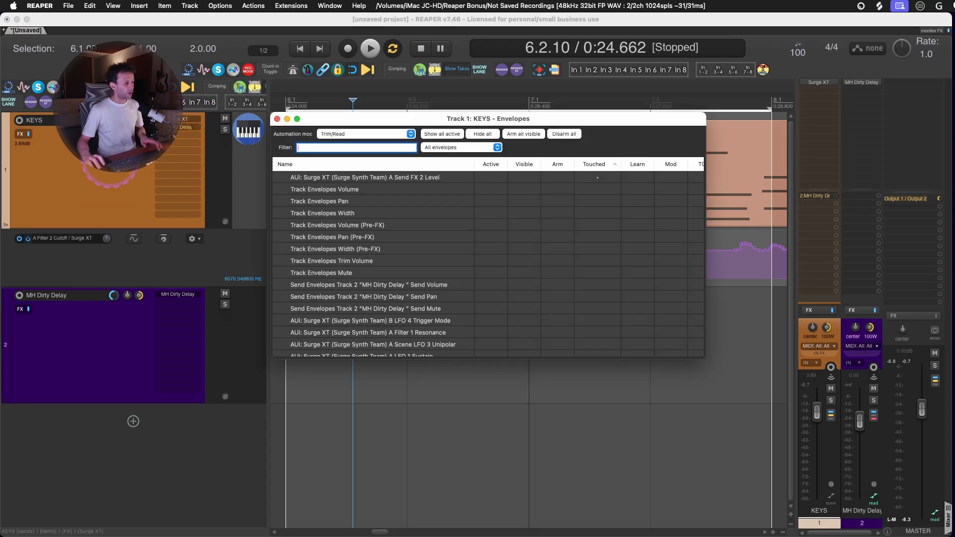
left_click(373, 147)
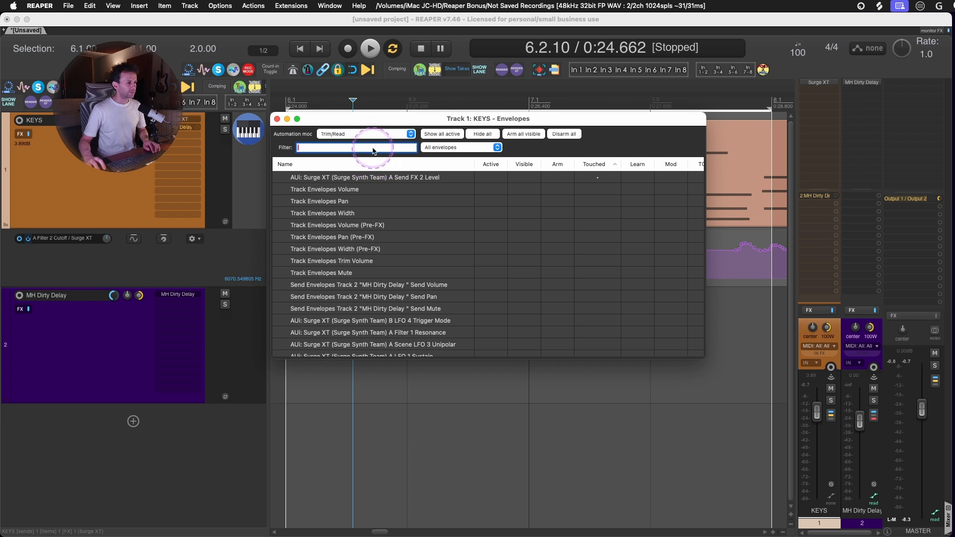
type("send vol")
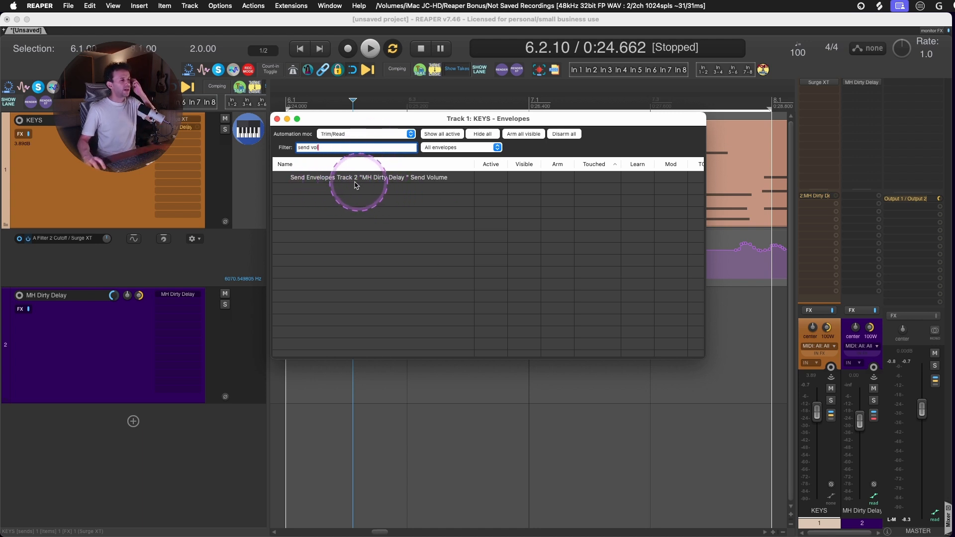
left_click(525, 178)
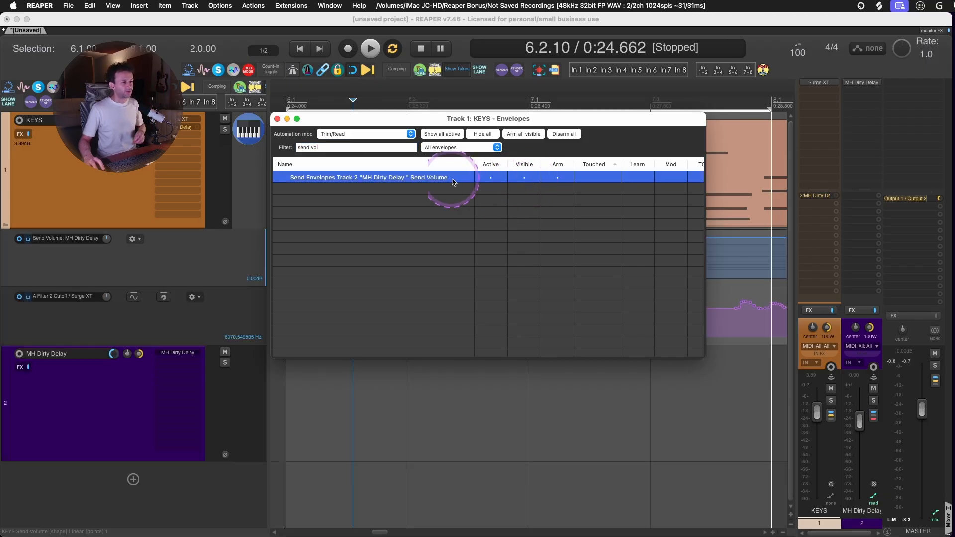
- Close the KEYS envelopes window and undo showing the MH Dirty Delay Send Volume envelope
left_click(277, 119)
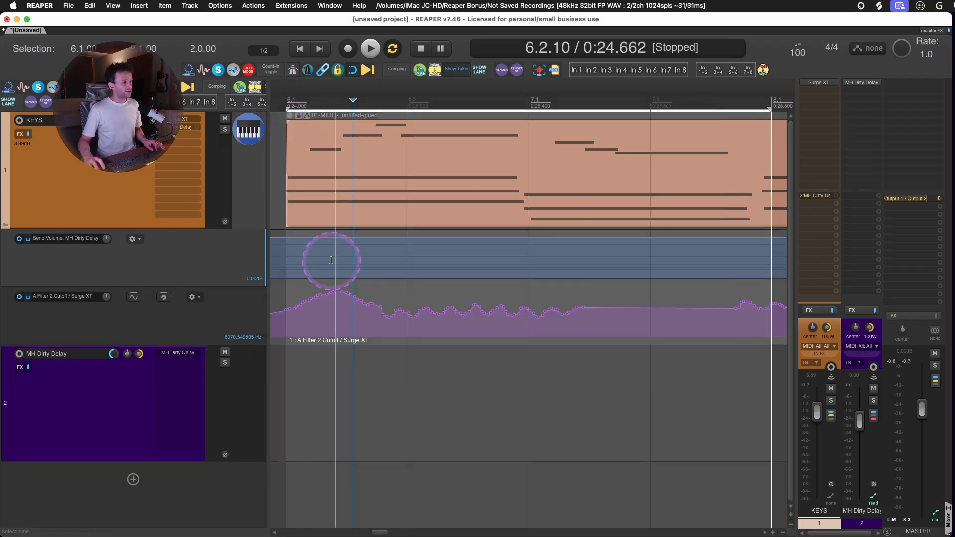
key("super+z")
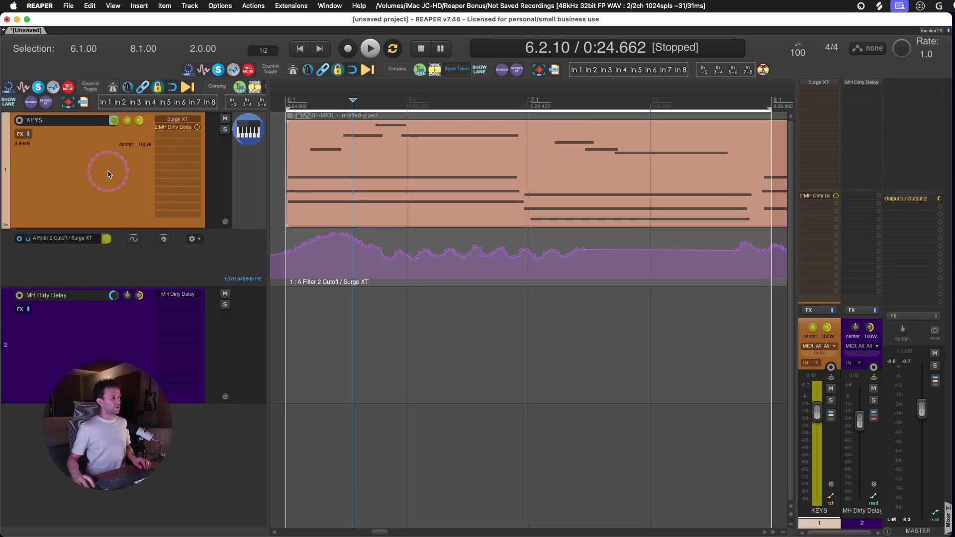
- Extend the loop selection to span 6.1.00 to 10.1.00 over the MIDI item and put KEYS in Touch automation mode
left_click(287, 139)
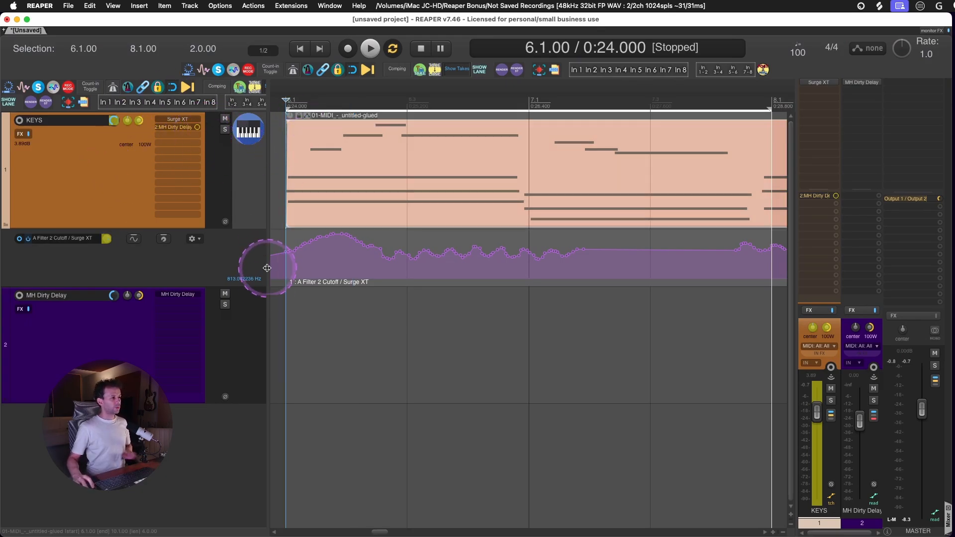
left_click(197, 128)
double_click(318, 219)
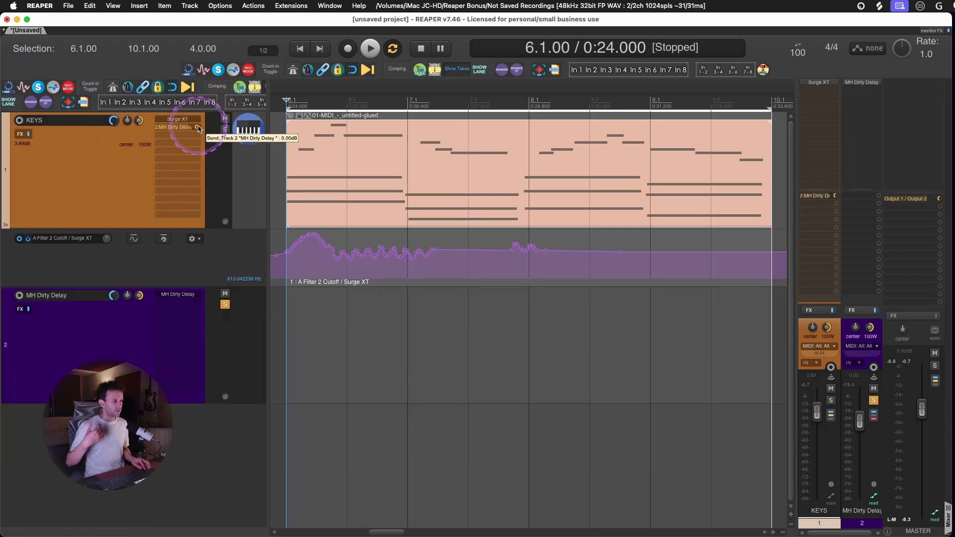
key("t")
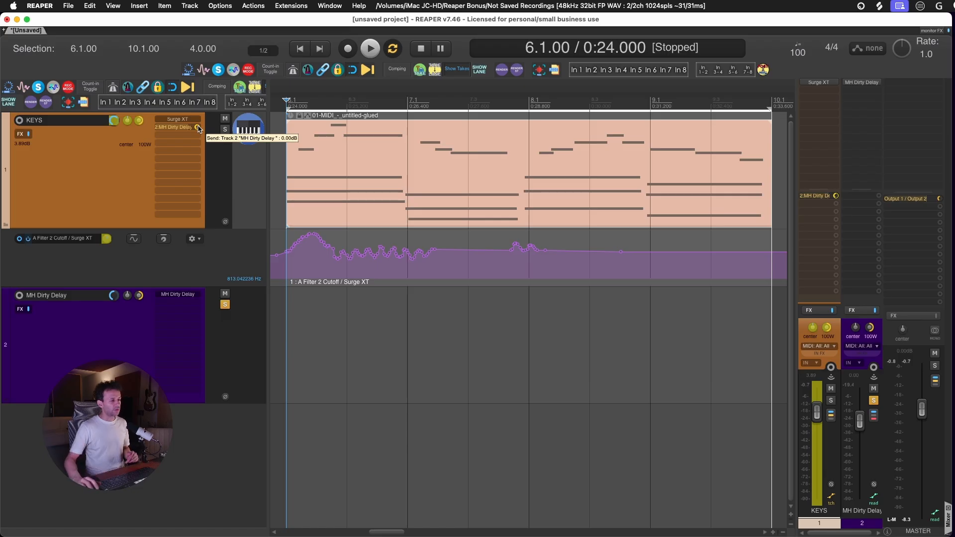
left_click(401, 150)
left_click(405, 148)
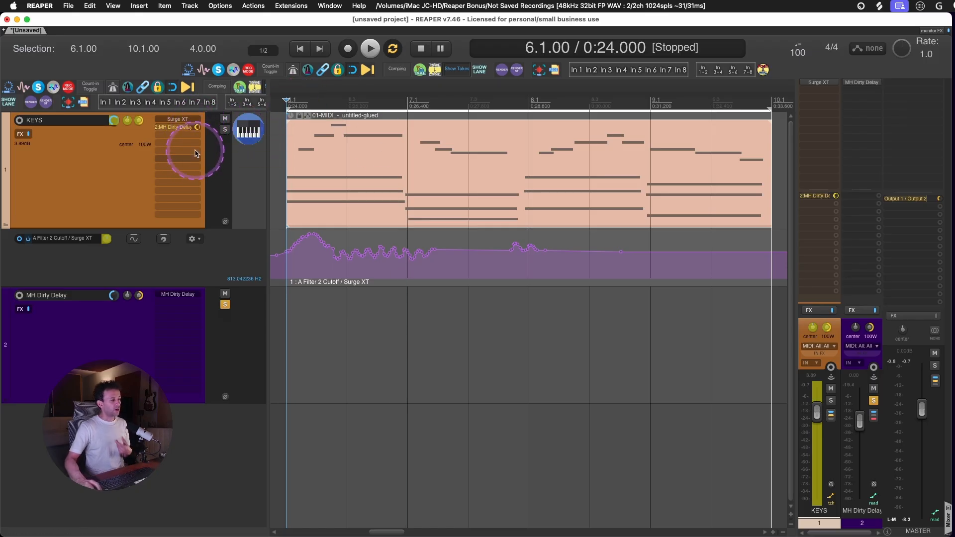
- Record Send Volume automation by riding the KEYS send level to MH Dirty Delay during playback
key("space")
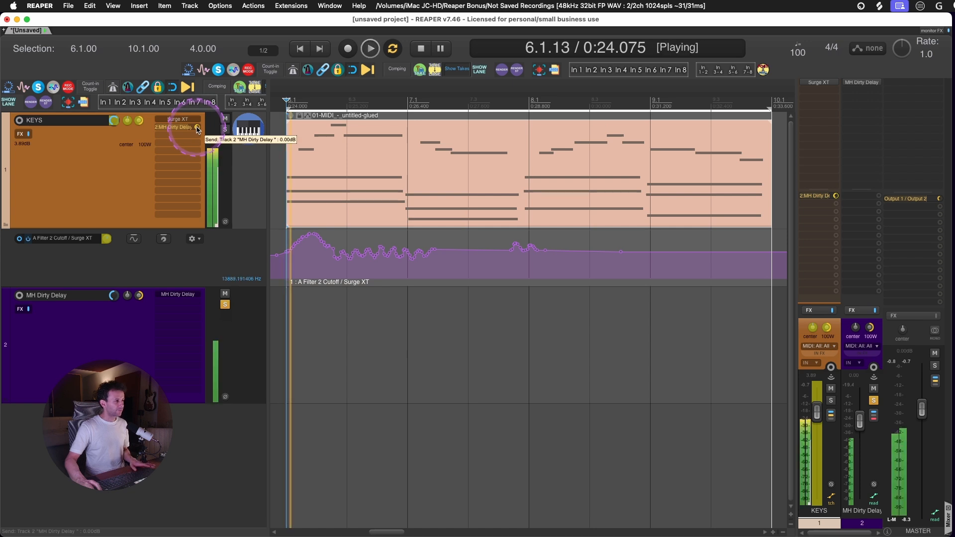
mouse_move(198, 128)
left_mouse_down()
mouse_move(213, 125)
mouse_move(197, 128)
left_mouse_up()
key("space")
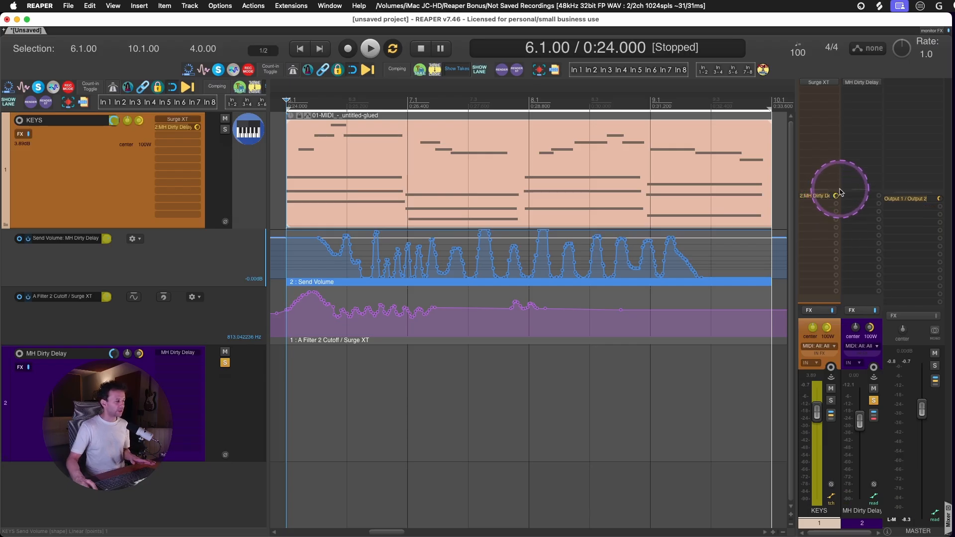
- Play back the send automation while viewing the KEYS send controls for MH Dirty Delay, and stop playback
key("space")
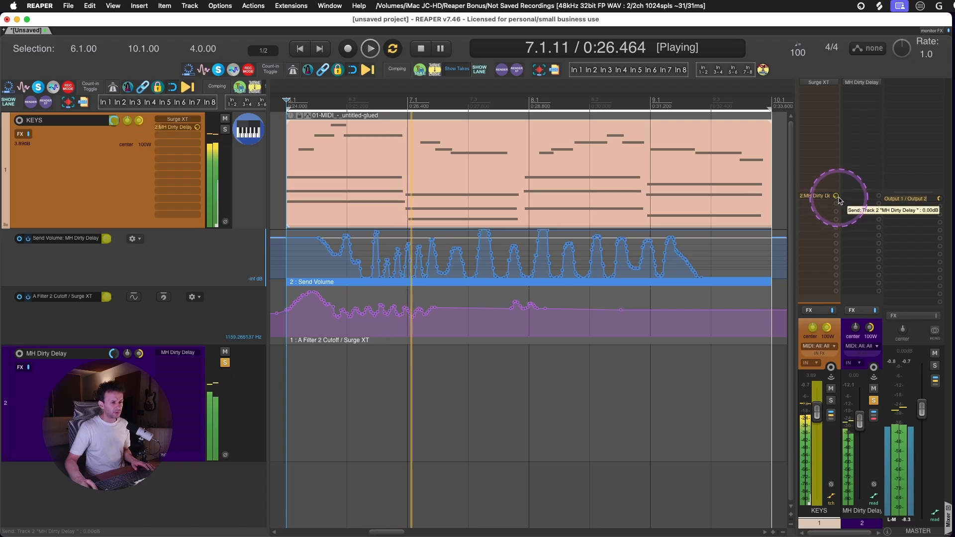
left_click(817, 199)
left_click_drag(884, 142, 479, 209)
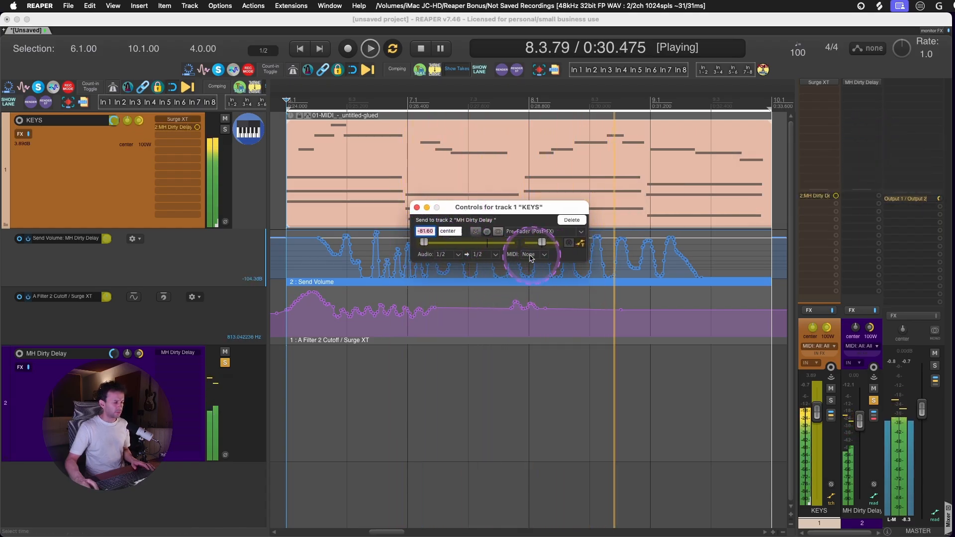
left_click(427, 208)
key("space")
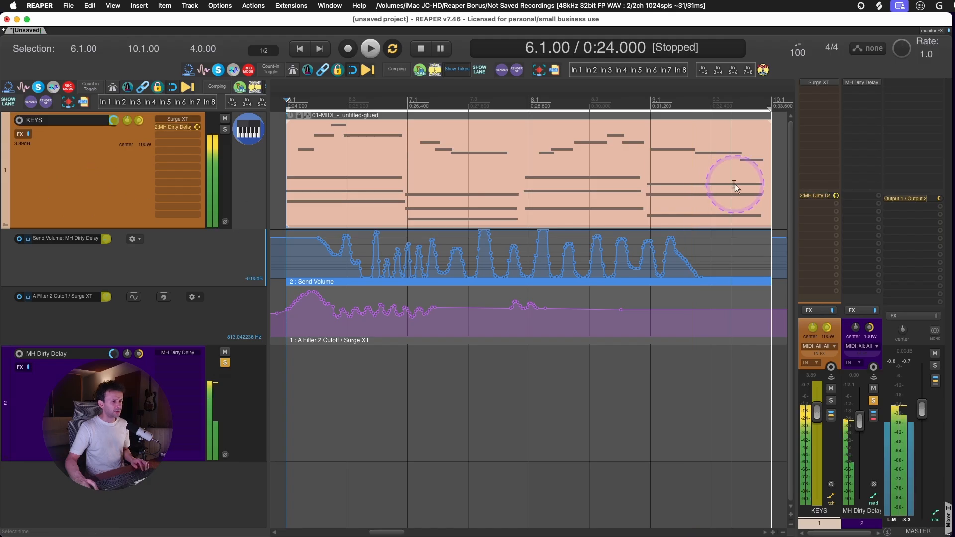
- Reopen the KEYS send controls over the arrangement to view the MH Dirty Delay level and pan sliders, and close them
left_click(814, 197)
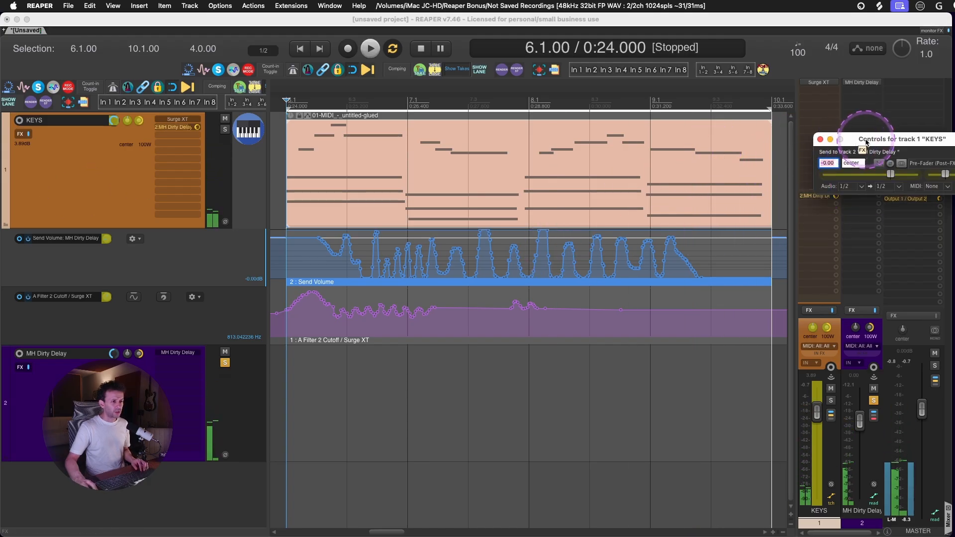
left_click_drag(864, 134, 356, 122)
left_click(480, 158)
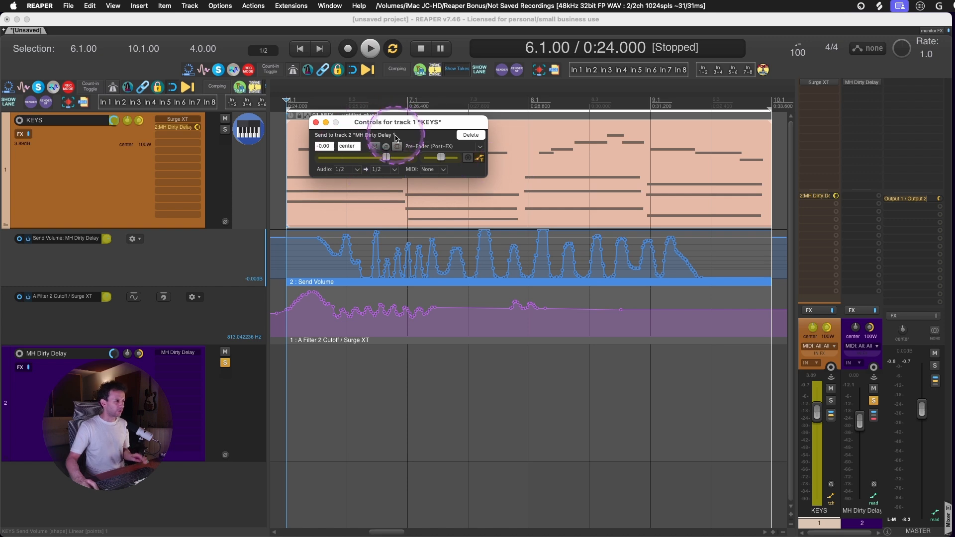
left_click(405, 123)
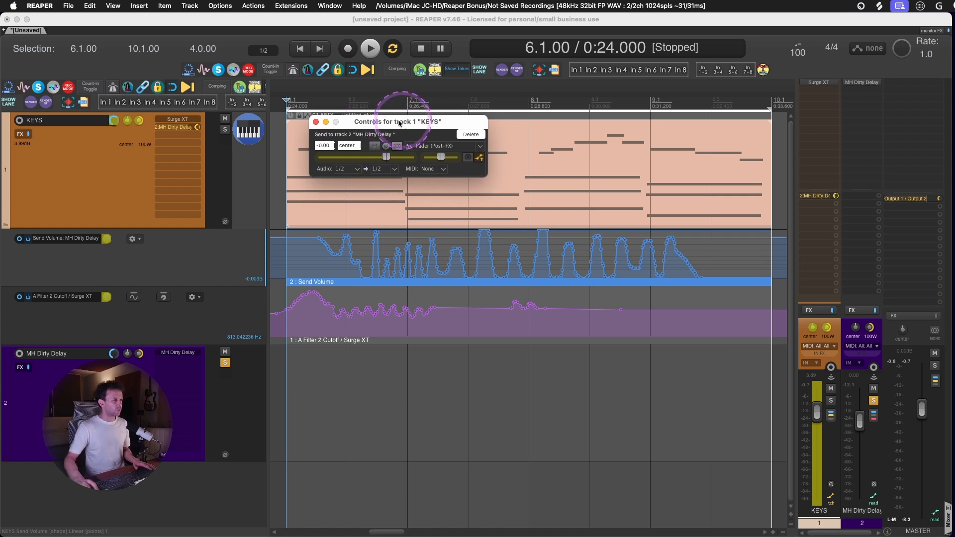
left_click(316, 122)
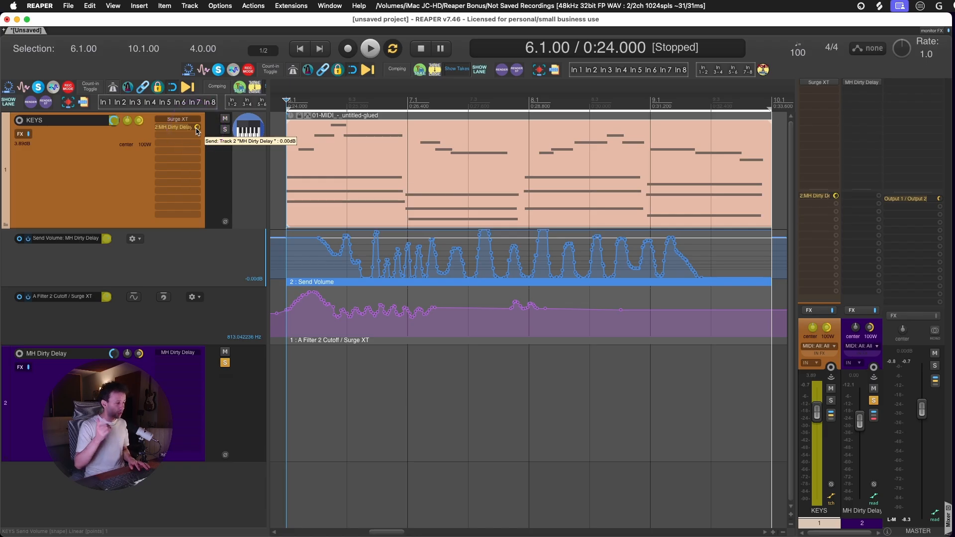
- Record Send Pan automation for the KEYS send to MH Dirty Delay during playback and turn off Touch mode
key("space")
left_click_drag(196, 129, 196, 130)
key("space")
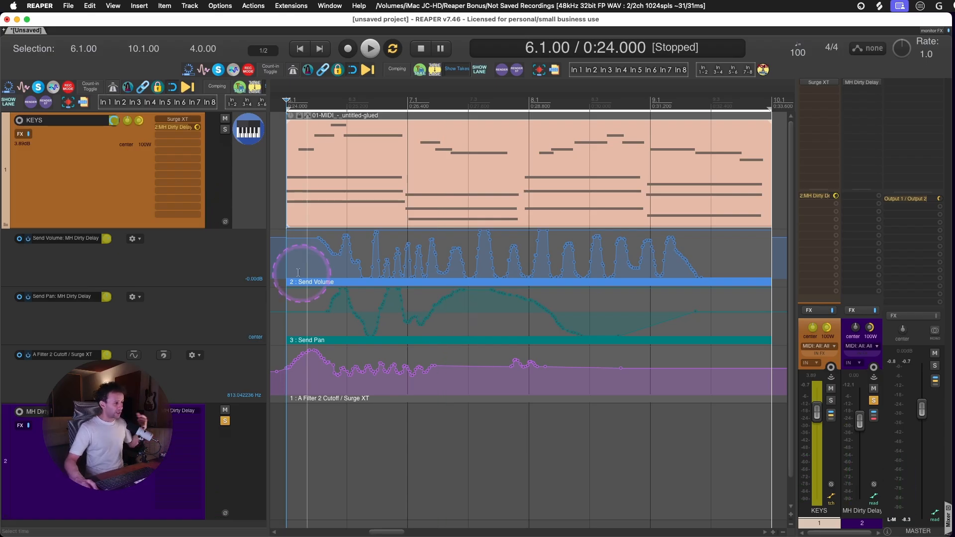
key("t")
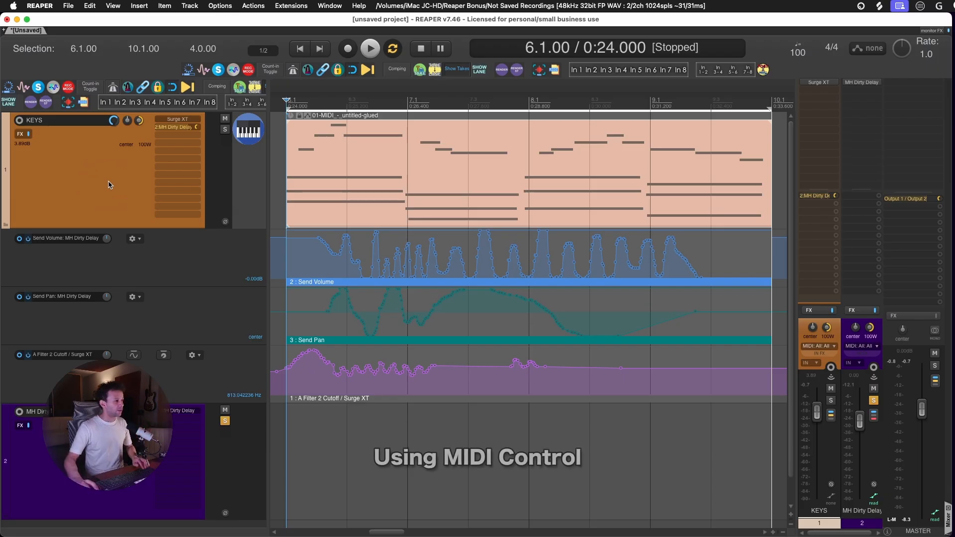
- Open Surge XT on the KEYS track, close the Actions list, and enlarge the plugin window
left_click(177, 124)
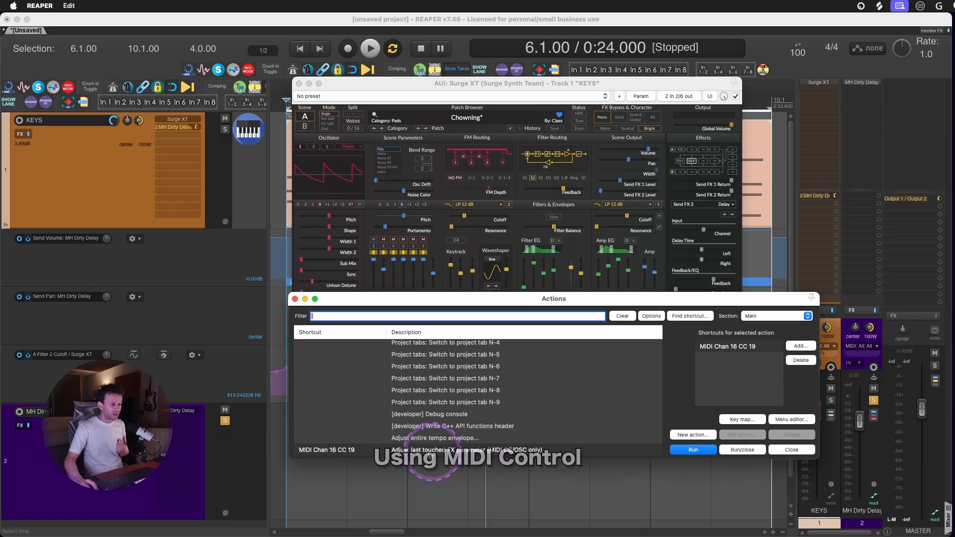
left_click(295, 298)
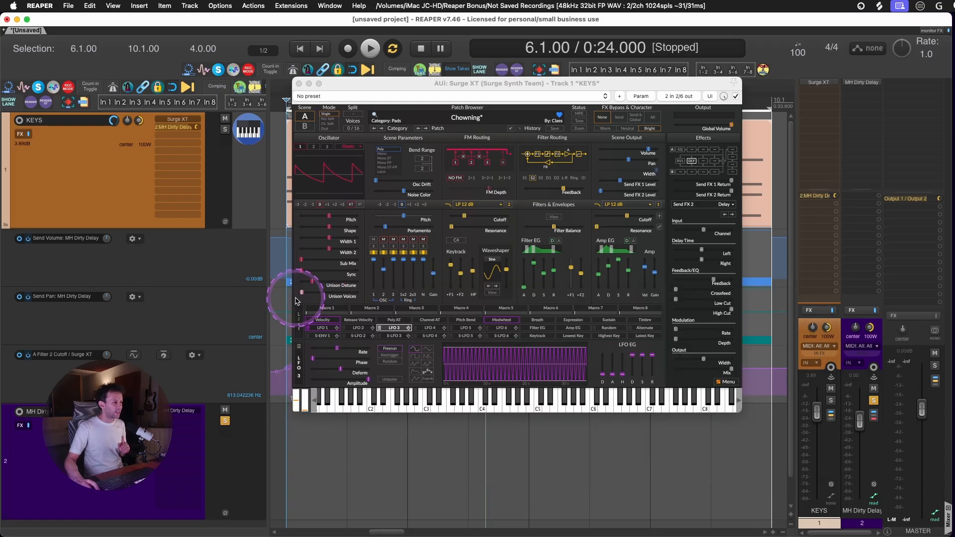
left_click(406, 266)
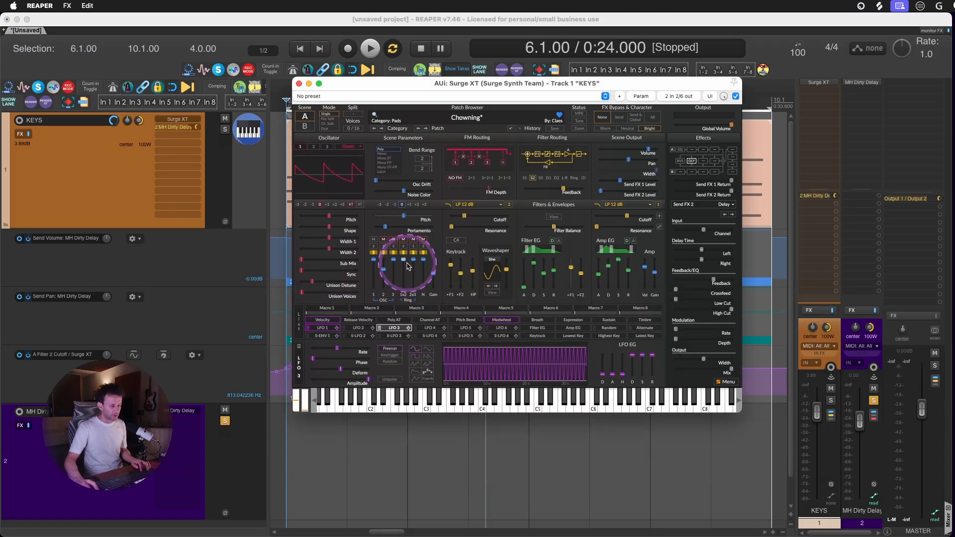
key("shift+plus")
left_click_drag(437, 44, 404, 40)
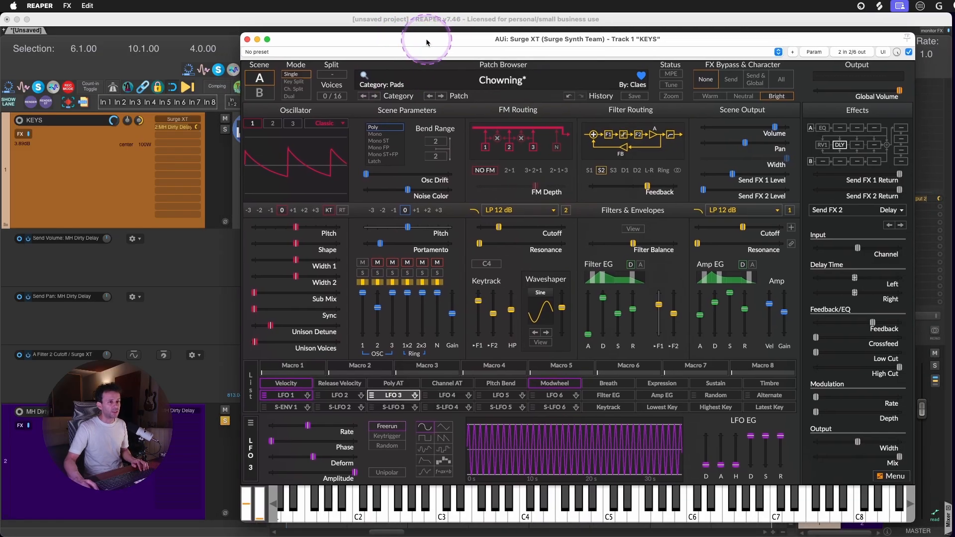
- Lower the OSC 3, Ring 1x2, Ring 2x3 and N levels in the Surge XT mixer
mouse_move(392, 293)
left_mouse_down()
mouse_move(393, 364)
mouse_move(392, 309)
left_mouse_up()
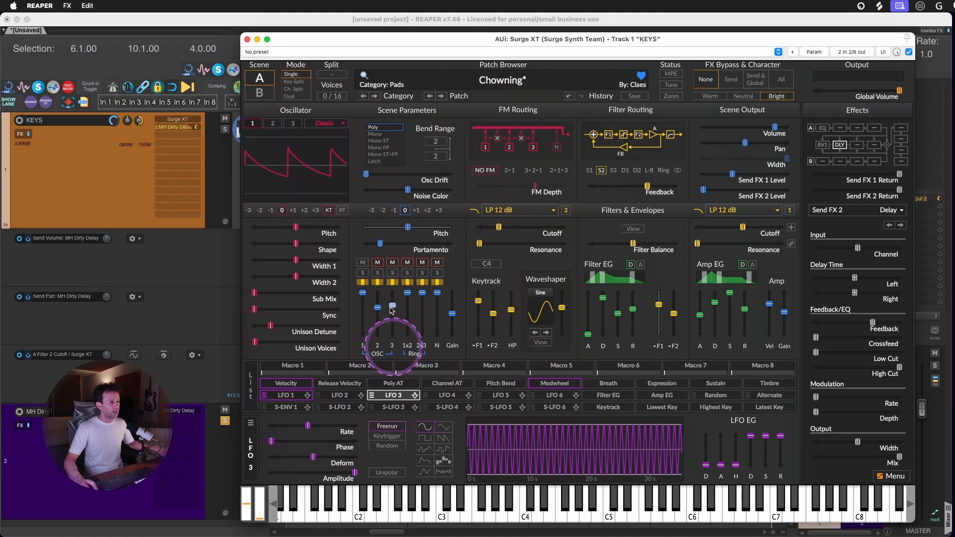
scroll(391, 311, "up", 3)
scroll(391, 311, "down", 2)
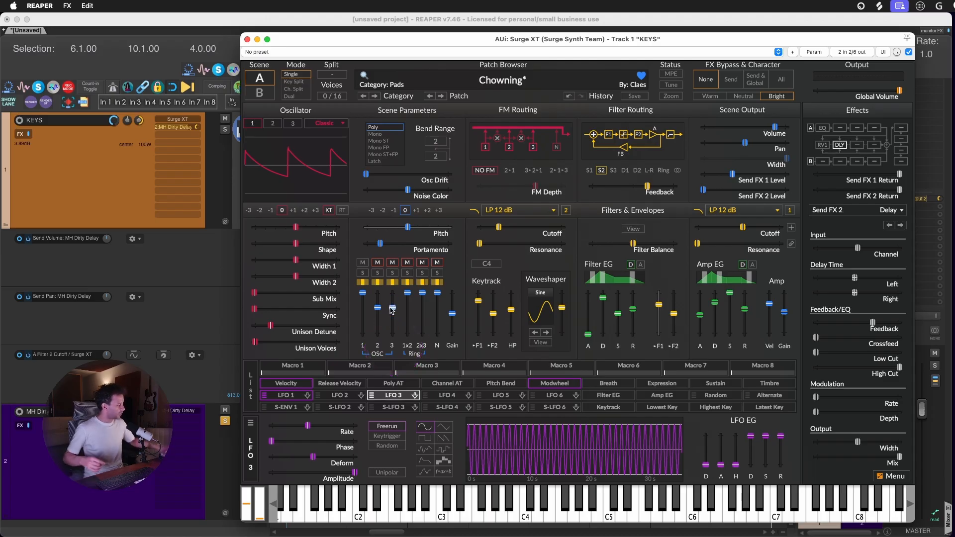
left_click_drag(407, 297, 422, 313)
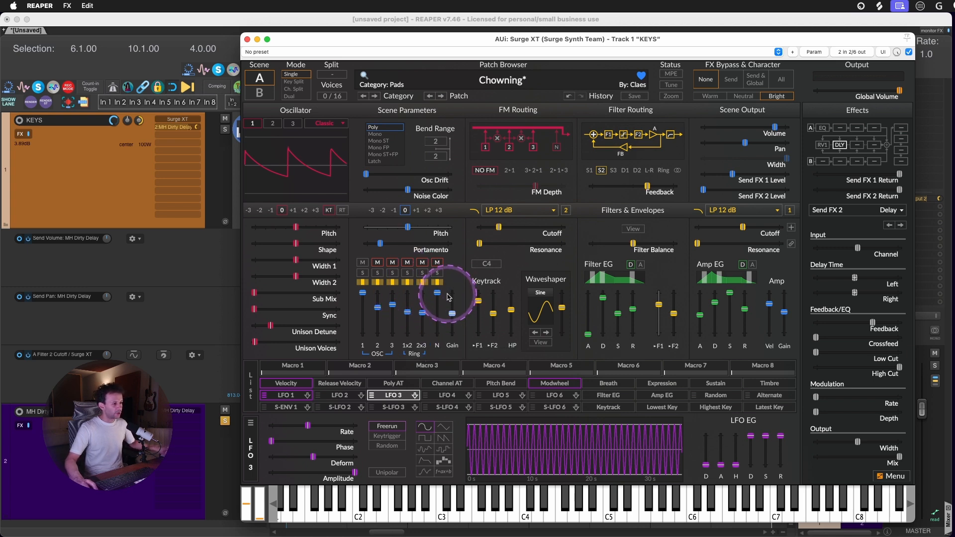
left_click(436, 296)
left_click(437, 294)
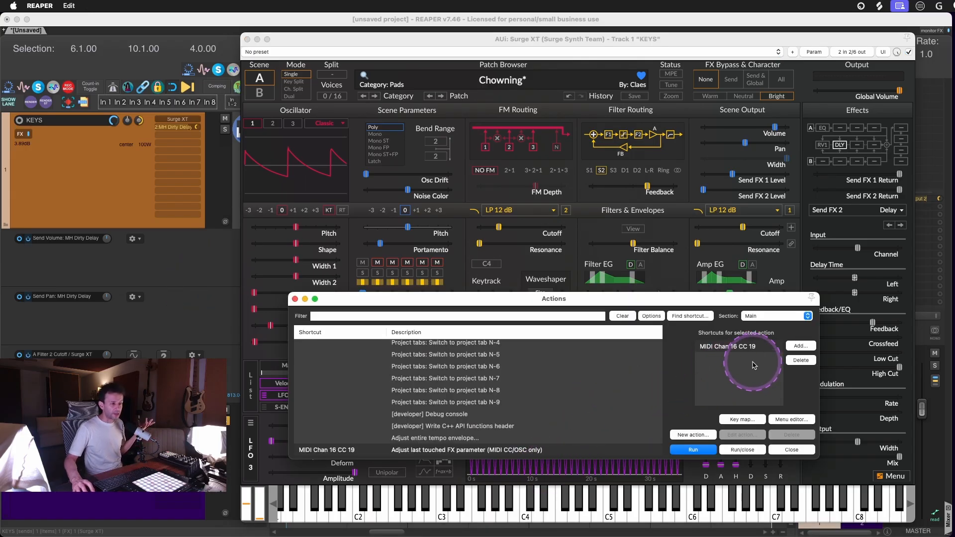
- Add MIDI Chan 16 Note 39 as a shortcut for "Adjust last touched FX parameter (MIDI CC/OSC only)"
left_click(799, 346)
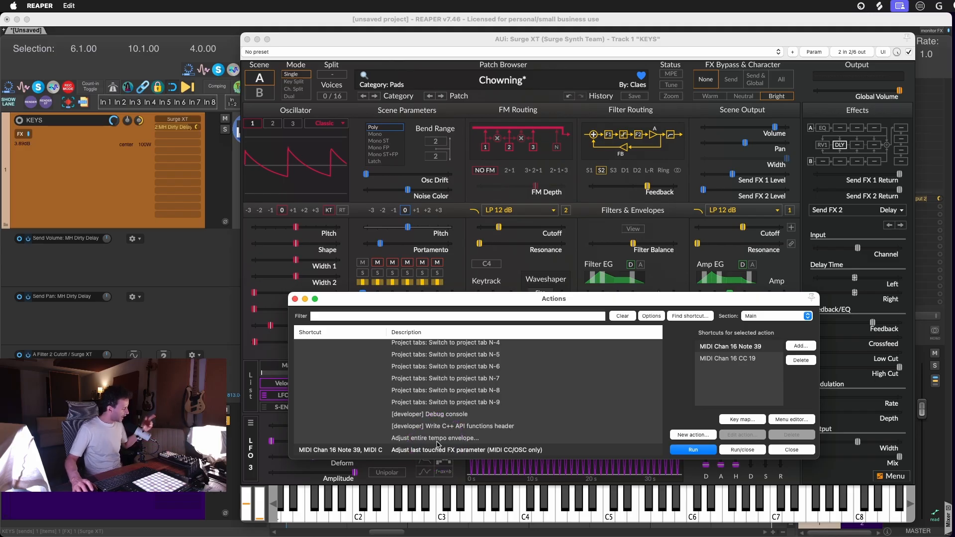
left_click(615, 218)
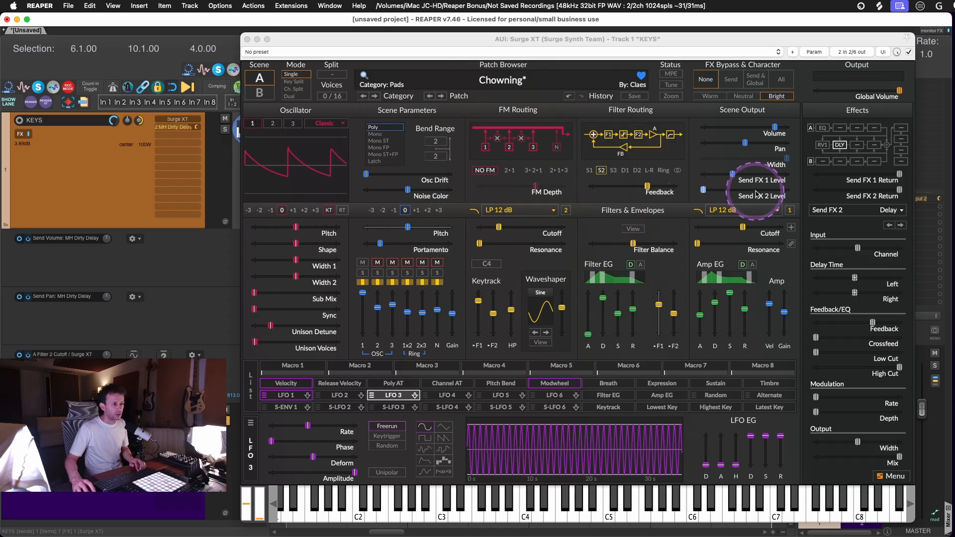
- Vary the Send FX 2 Level in Surge XT's Scene Output, and close the Actions list and plugin window
mouse_move(704, 190)
left_mouse_down()
mouse_move(756, 196)
mouse_move(587, 197)
mouse_move(699, 192)
left_mouse_up()
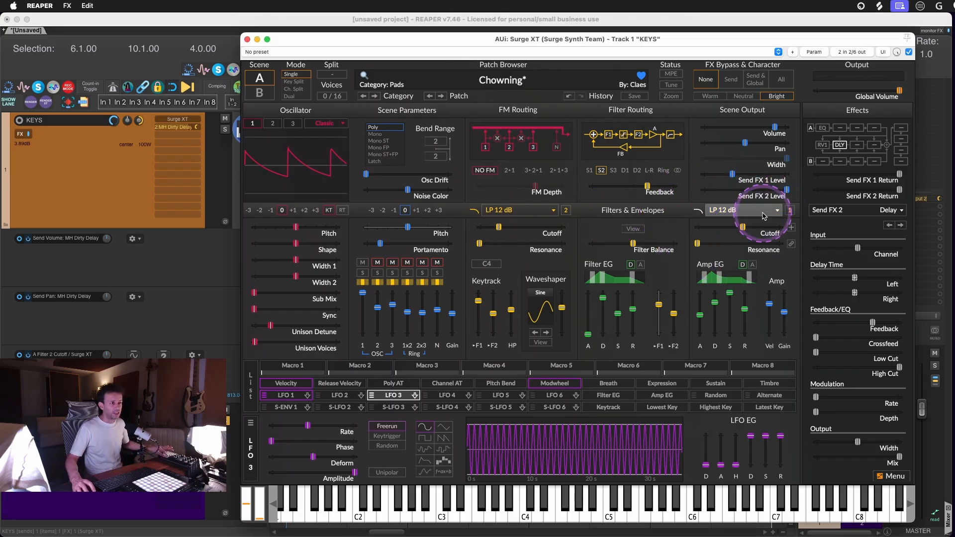
left_click(790, 191)
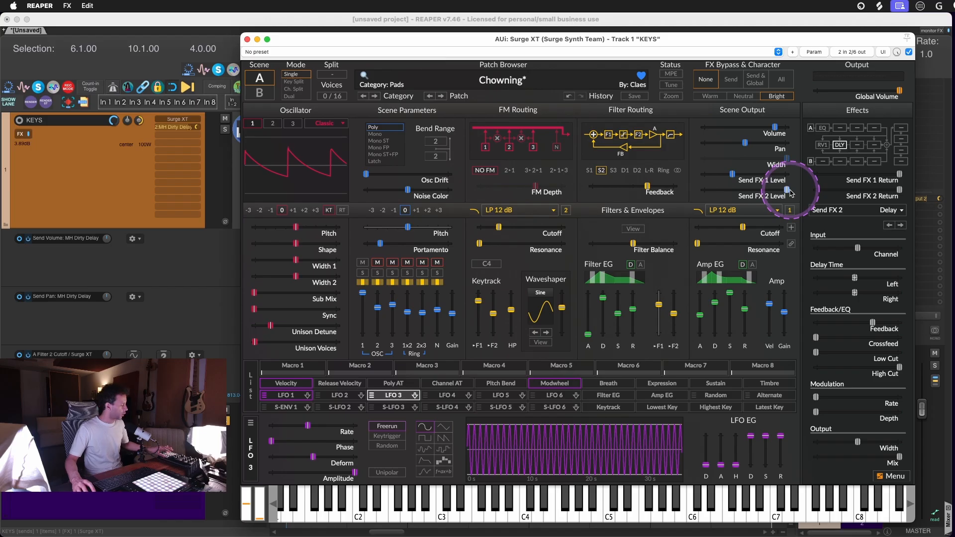
left_click(789, 192)
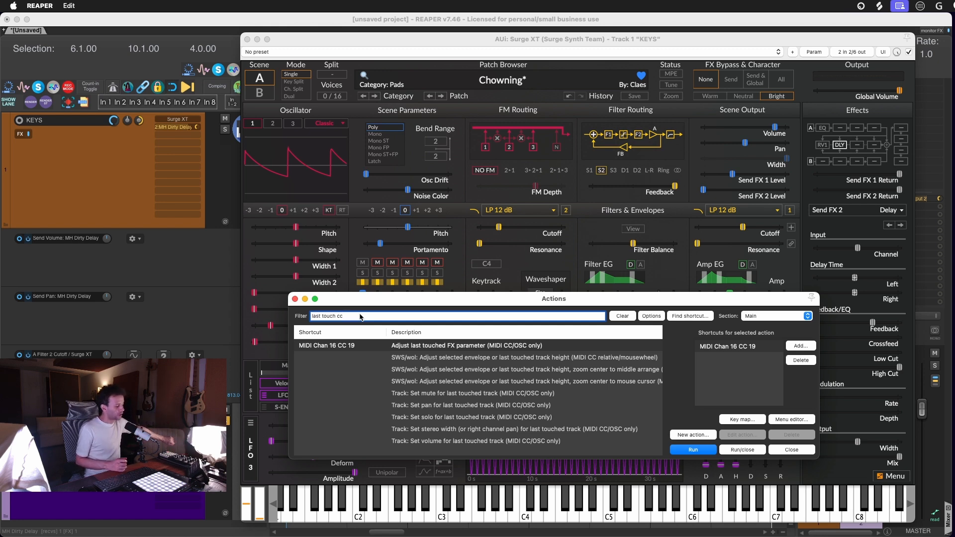
left_click(294, 299)
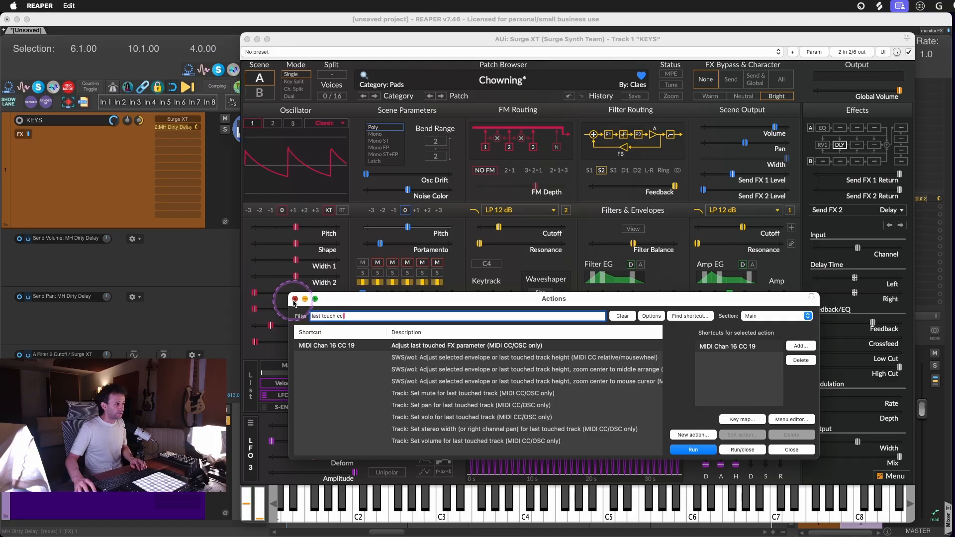
left_click(247, 40)
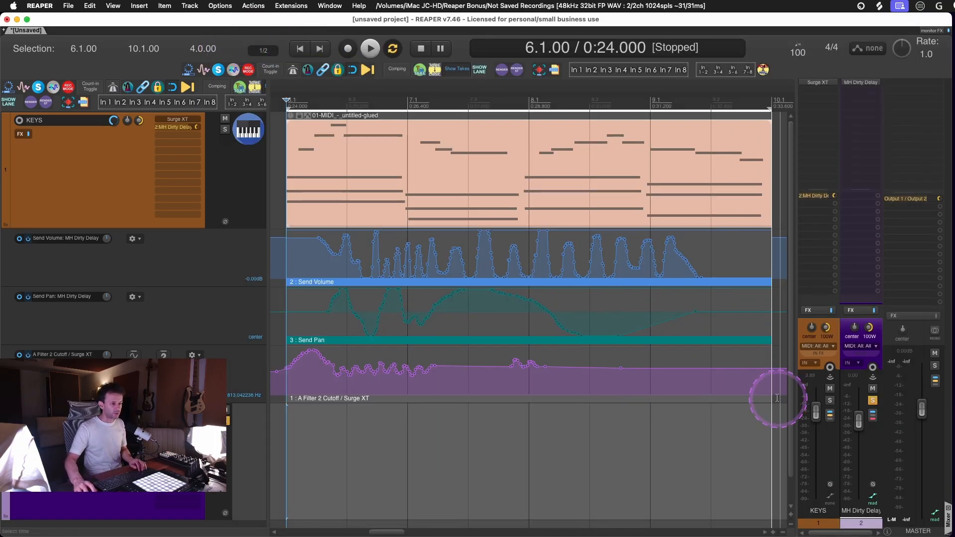
- Enlarge the mixer's fader area and lower the KEYS fader to about -7.78 dB
left_click_drag(830, 315, 819, 134)
left_click_drag(818, 314, 820, 369)
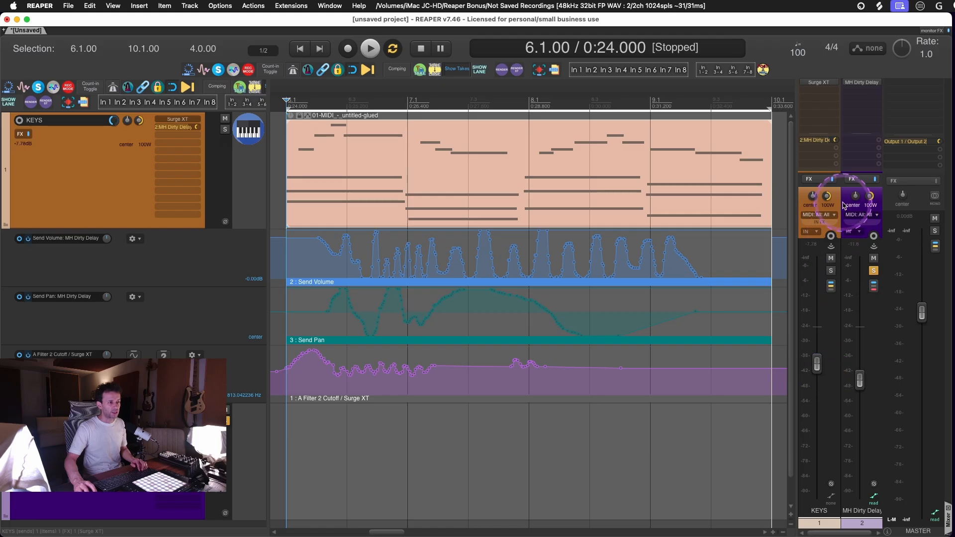
- Nudge the MH Dirty Delay track's volume up in small steps, checking the volume nudge actions in the Actions list along the way
left_click(837, 202)
left_click(842, 194)
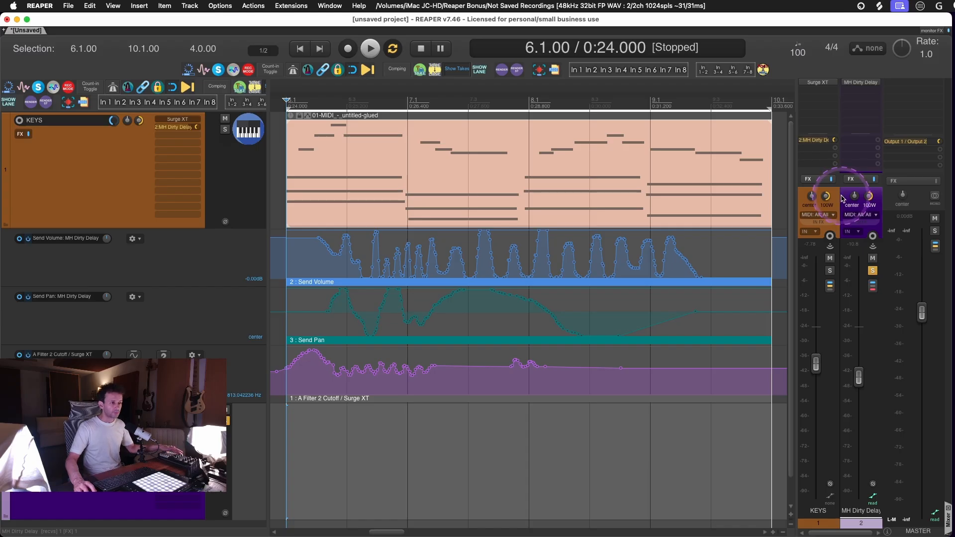
key("shift+slash")
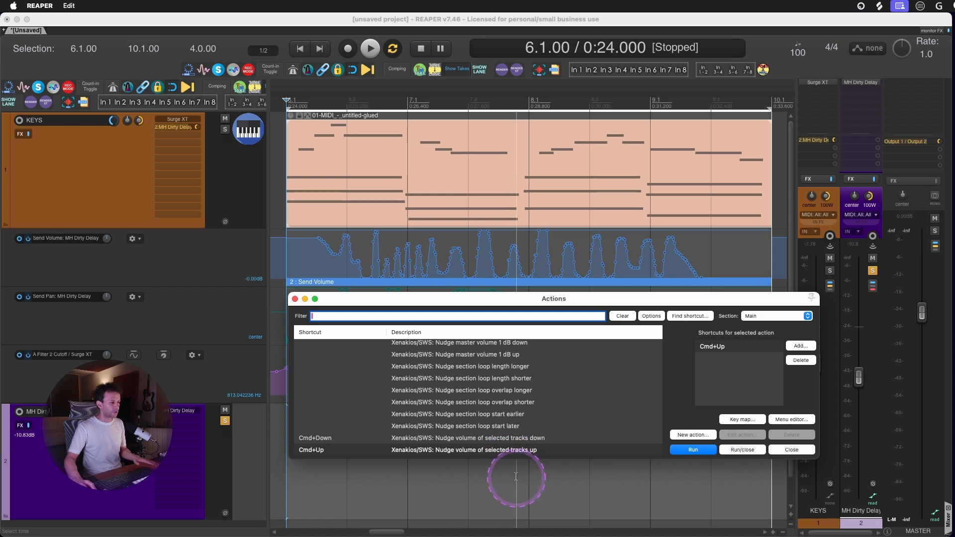
key("Escape")
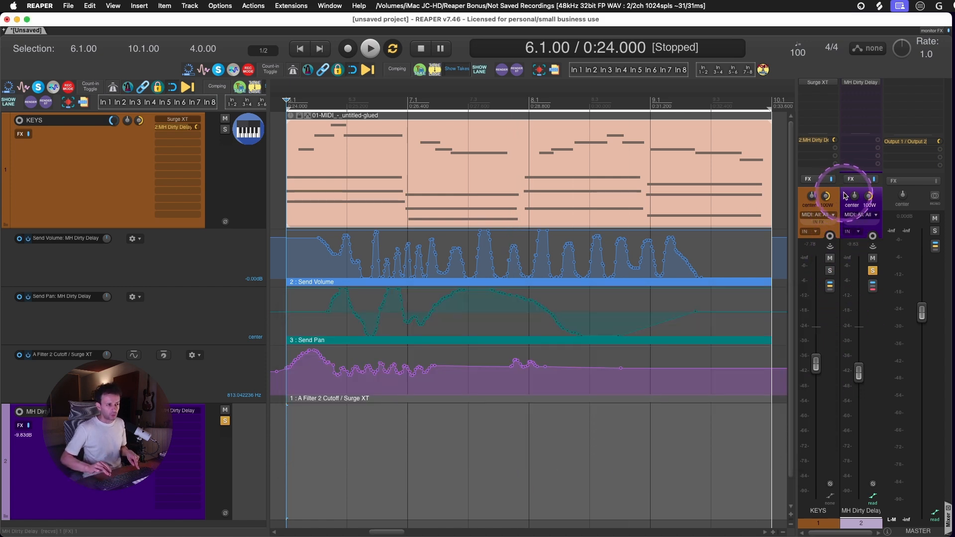
key("alt+Up")
key("alt+Up")
key("alt+Up")
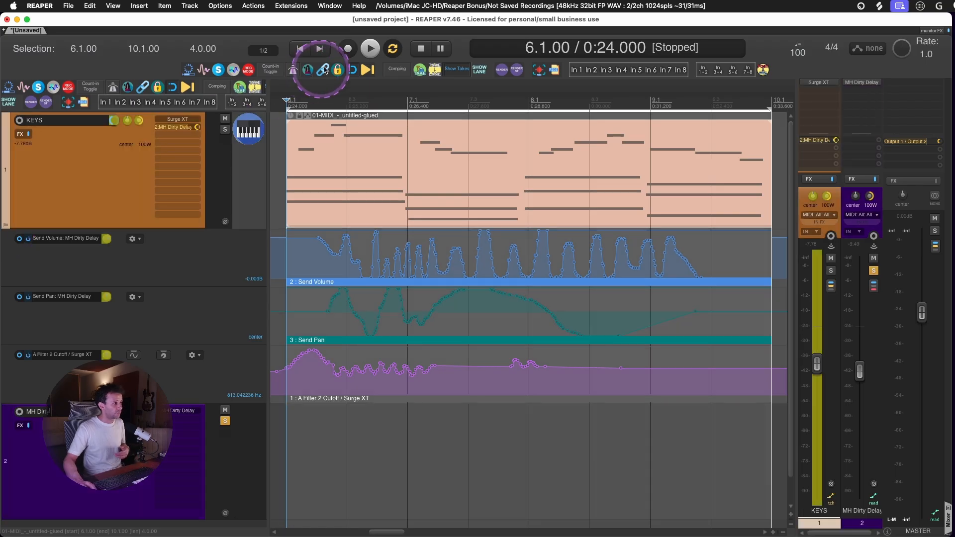
- Record volume automation on the KEYS track in Touch mode by riding its fader, and stop the recording
left_click(349, 49)
left_click(489, 222)
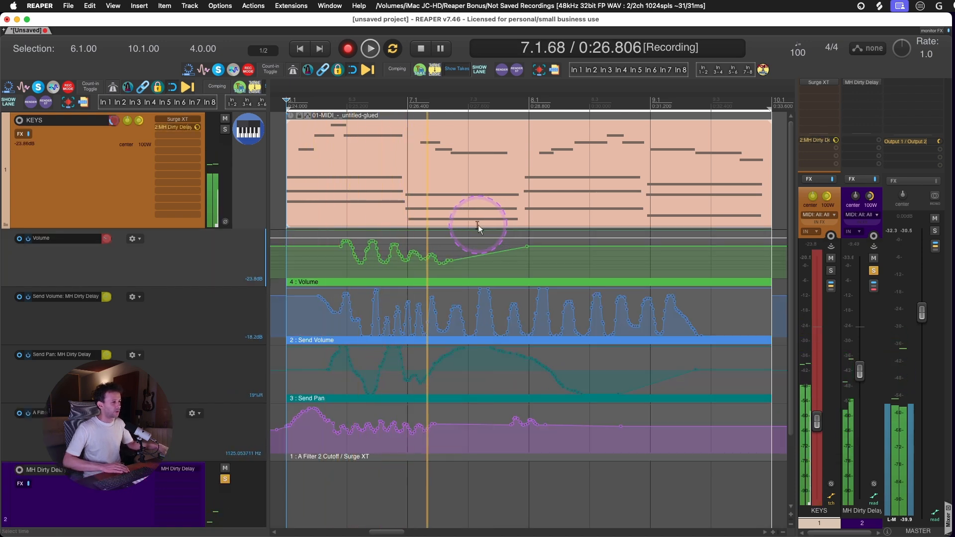
key("space")
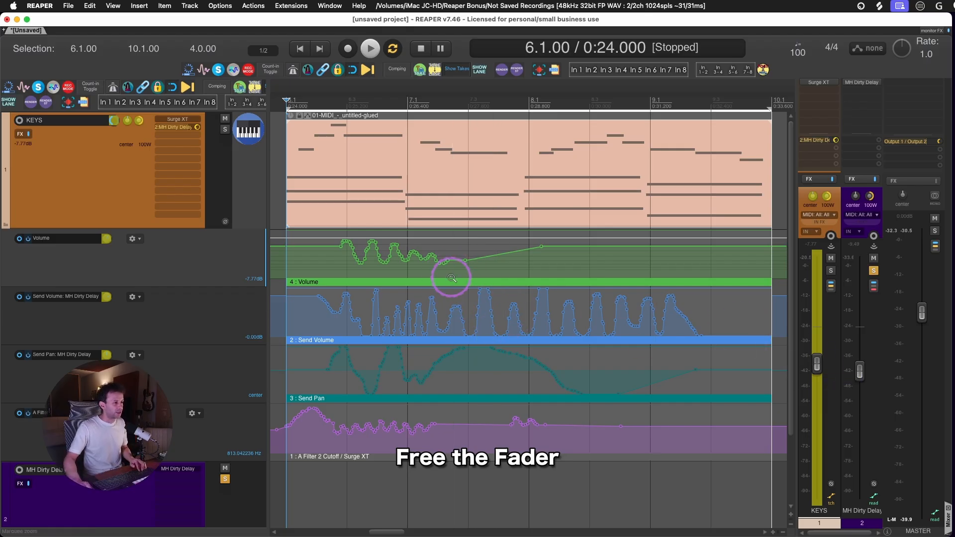
- Apply the KEYS volume envelope to the trim envelope, clearing the volume envelope, and take the track out of Touch mode
right_click(452, 255)
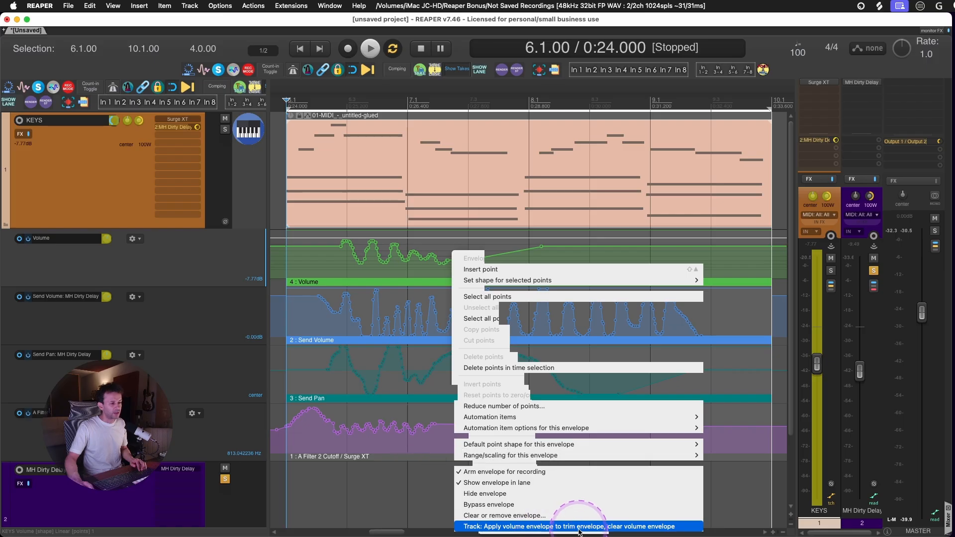
left_click(648, 529)
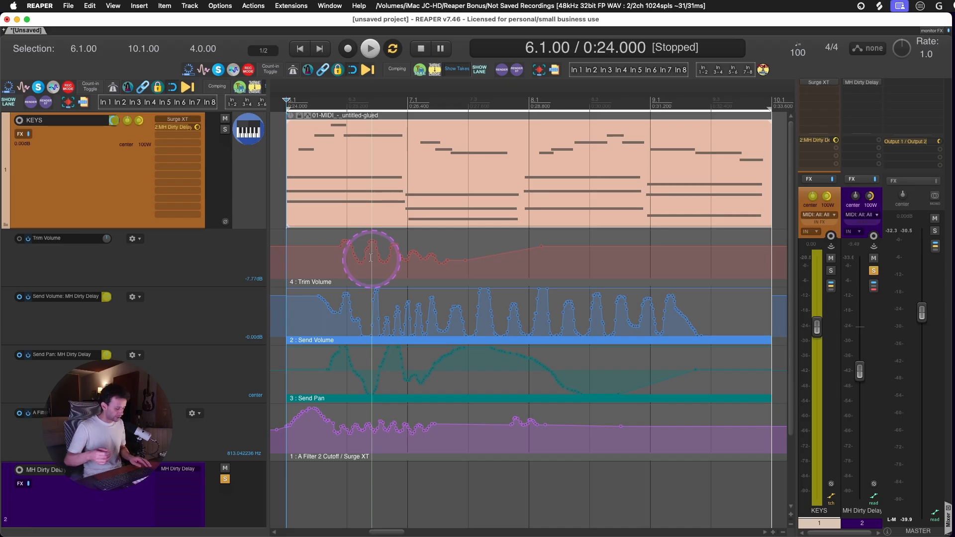
key("t")
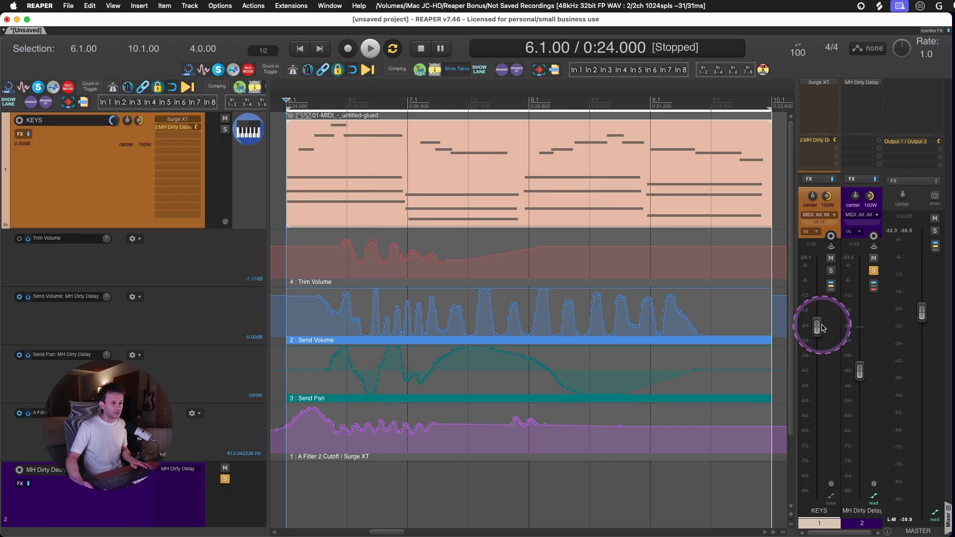
- Arm the KEYS Trim Volume envelope, ride the fader during playback and leave it at about -3.48 dB, with the cursor at 6.3.00
left_click_drag(817, 327, 812, 414)
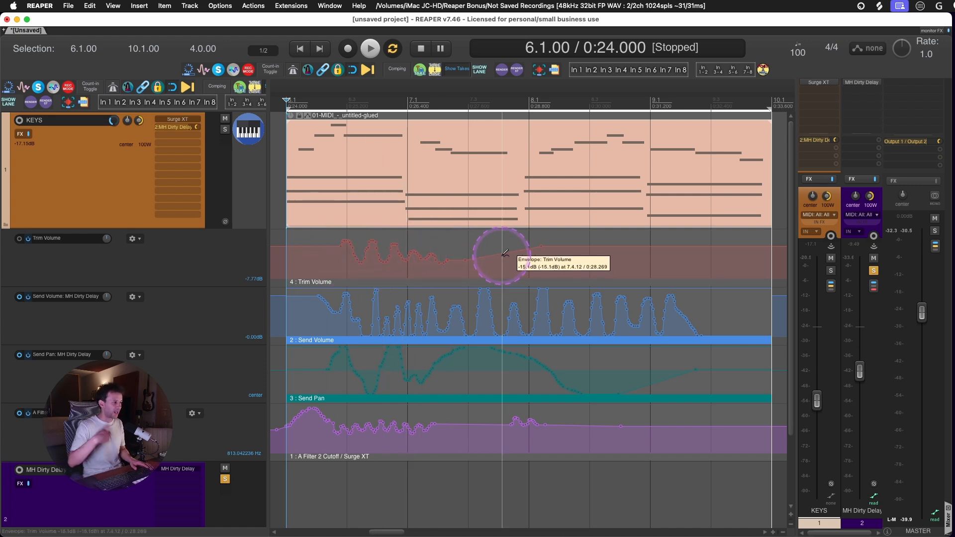
left_click(19, 240)
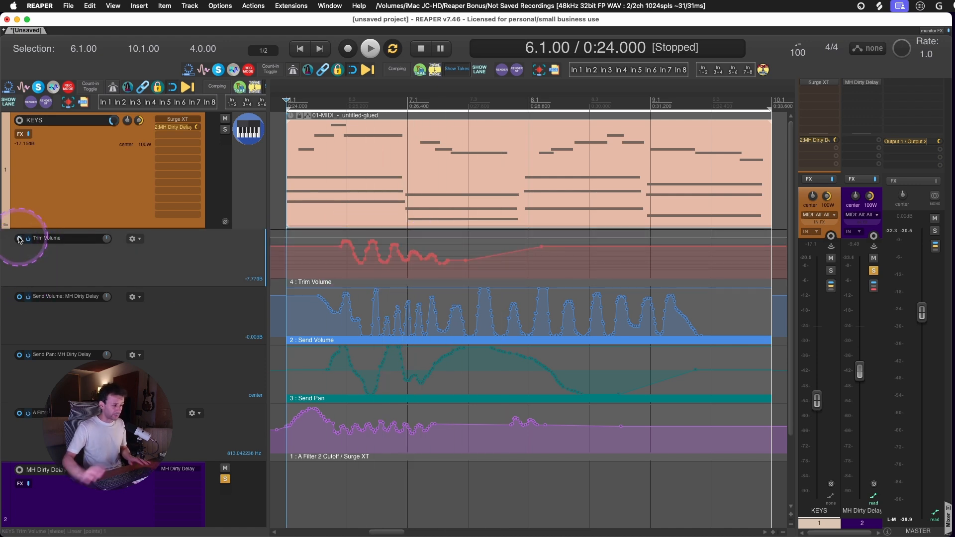
key("space")
left_click_drag(817, 401, 821, 292)
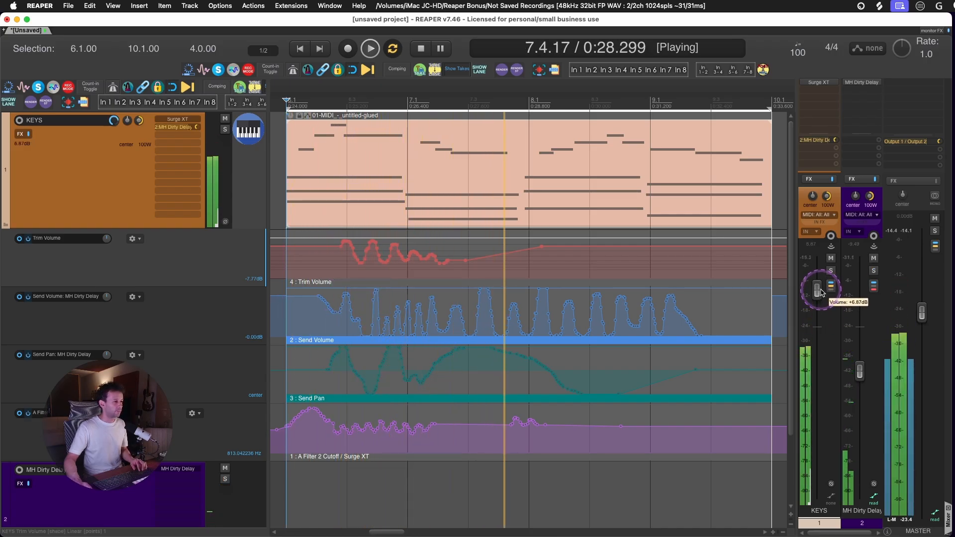
left_click_drag(821, 293, 821, 347)
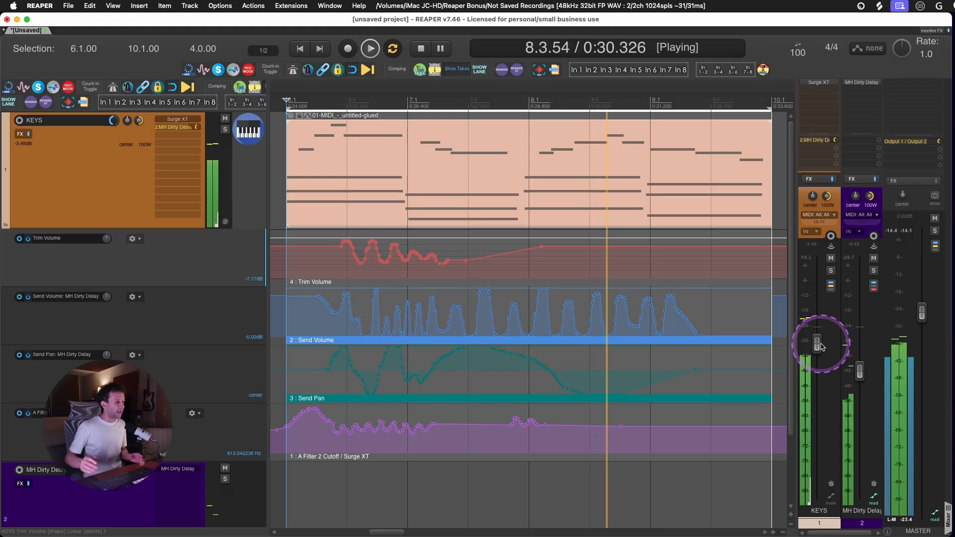
key("space")
double_click(376, 147)
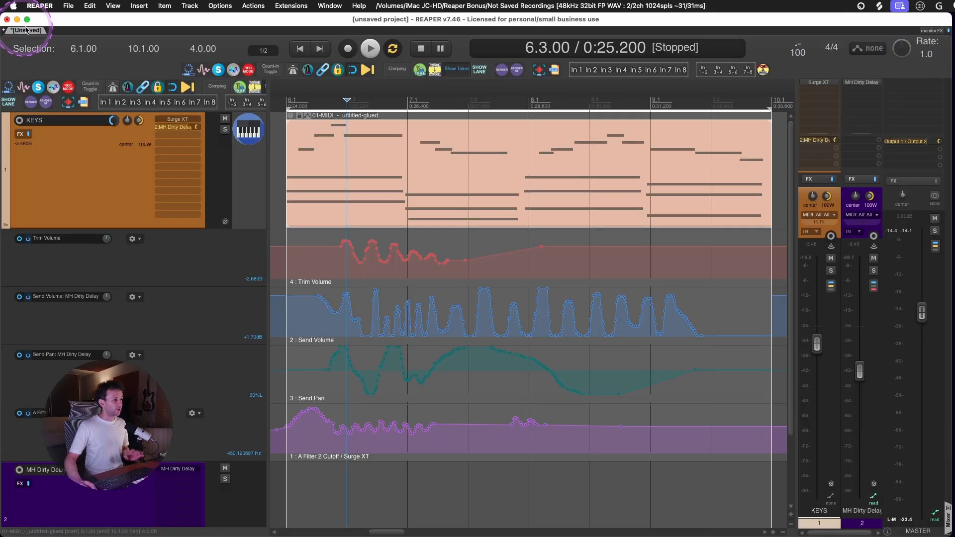
- Open Surge XT on the KEYS track, check the track's recording modes and record-arm it
left_click(22, 29)
left_click(178, 125)
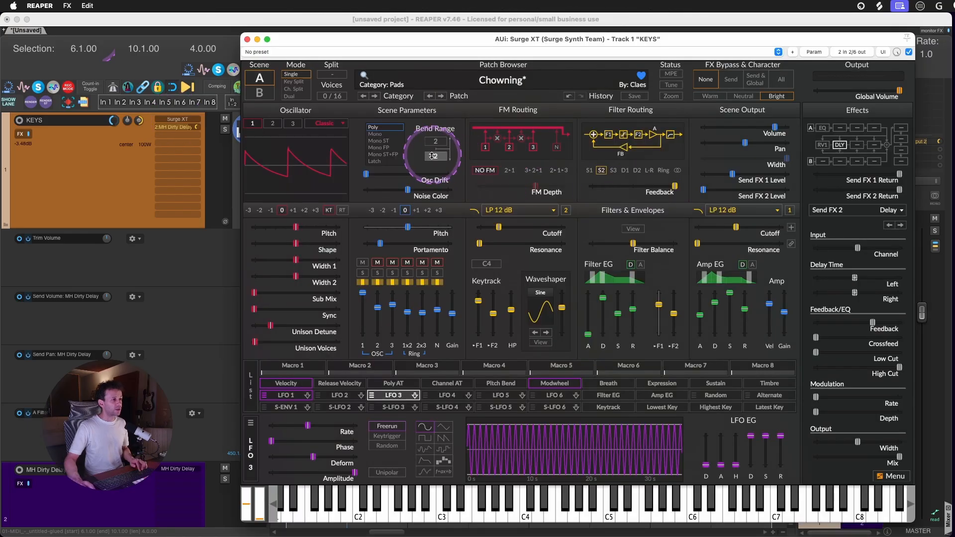
left_click(396, 36)
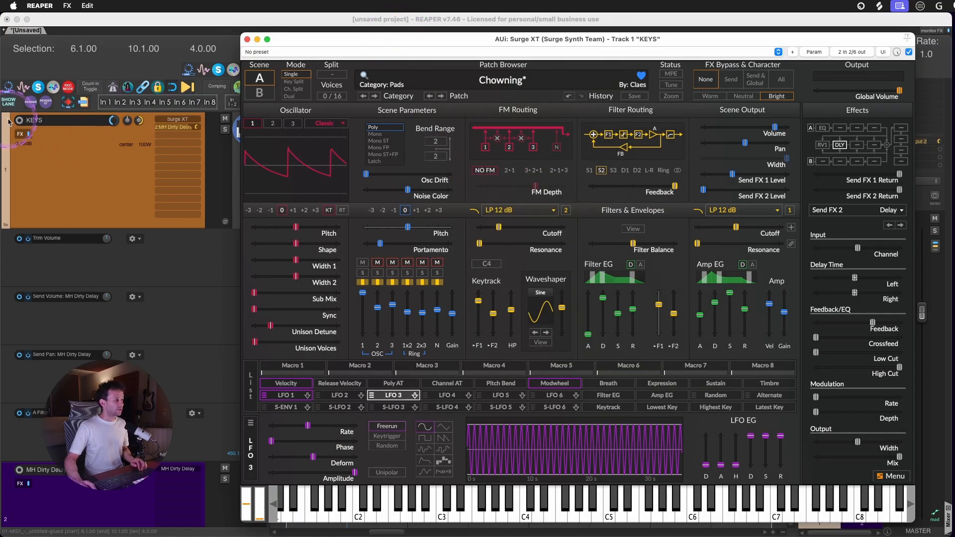
left_click(31, 119)
right_click(19, 121)
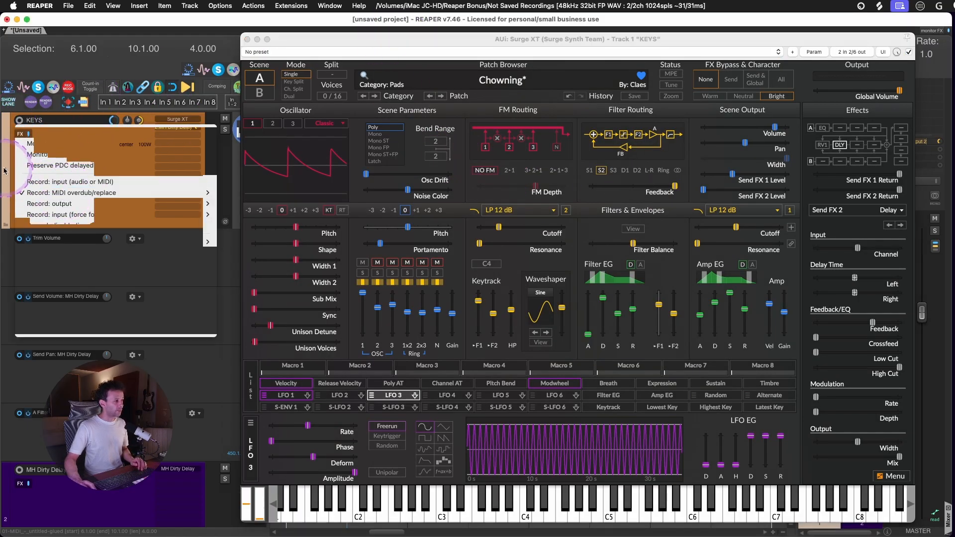
left_click(11, 152)
left_click(20, 120)
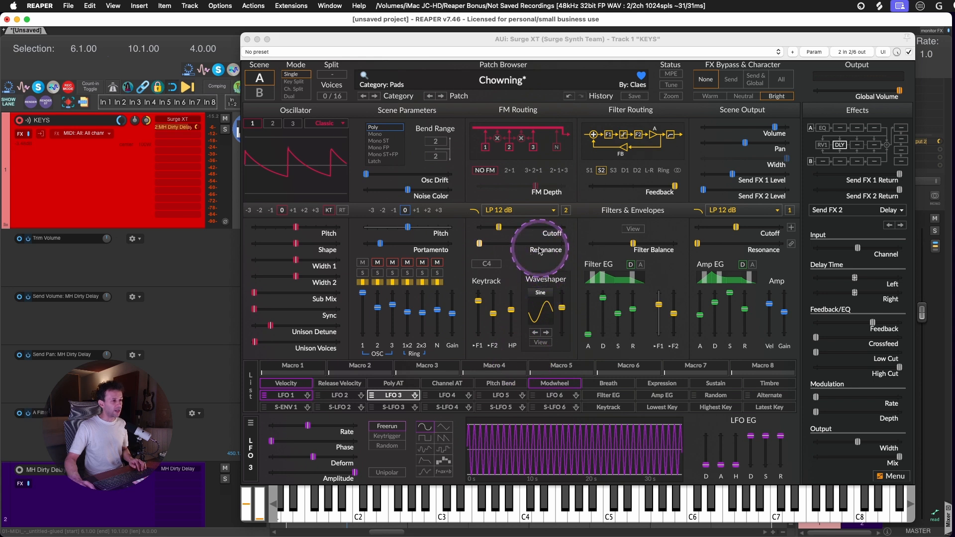
- Examine the MIDI CC assignment options for Surge XT's Filter 1 Cutoff and close the plugin window
right_click(498, 227)
mouse_move(572, 312)
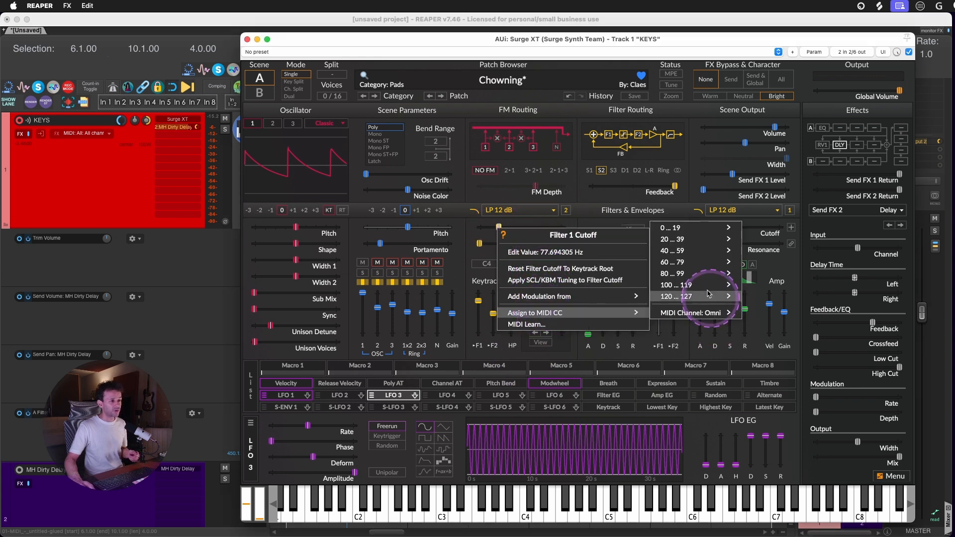
left_click(686, 213)
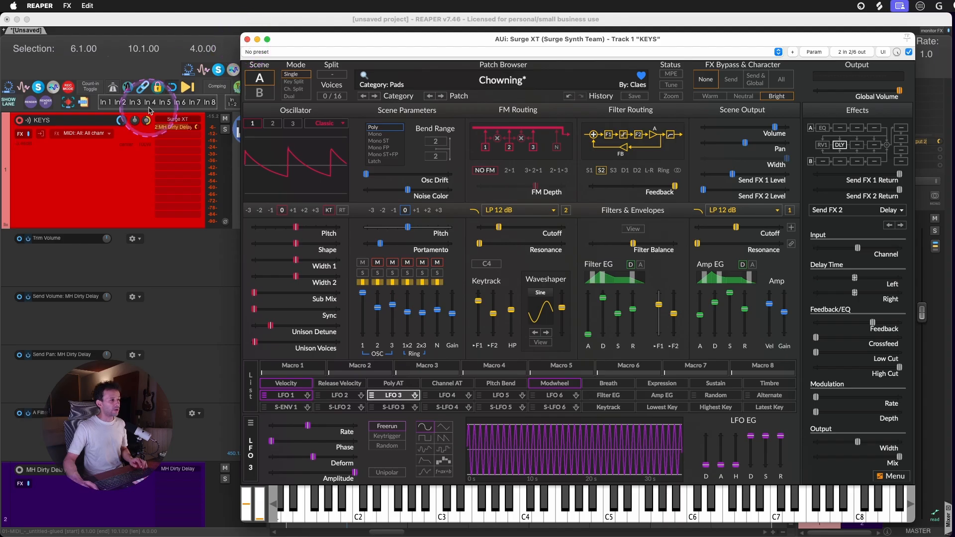
left_click(247, 40)
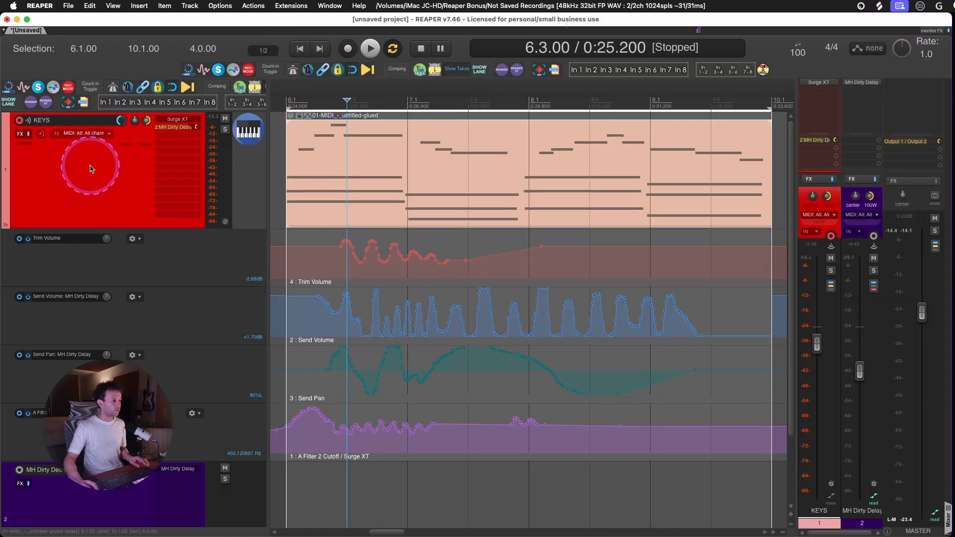
key("t")
key("t")
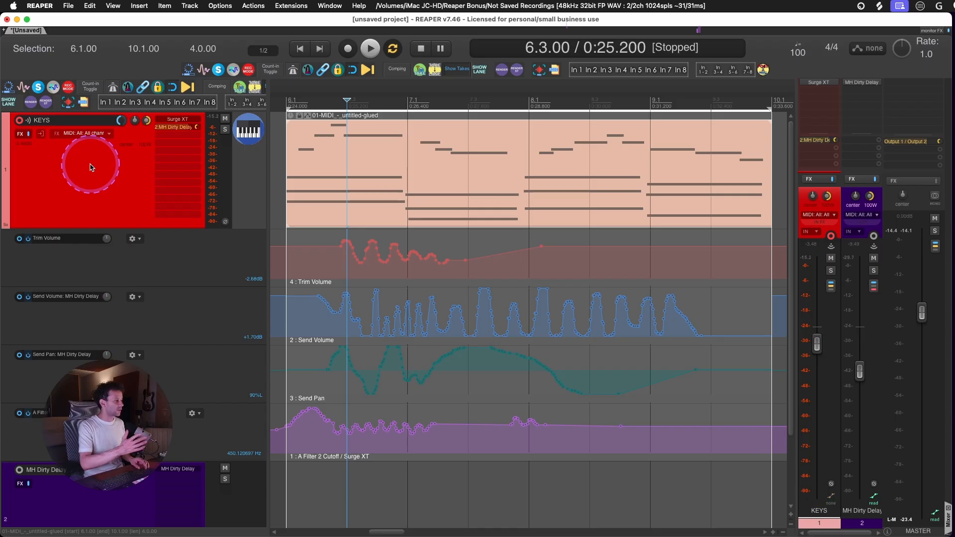
key("F7")
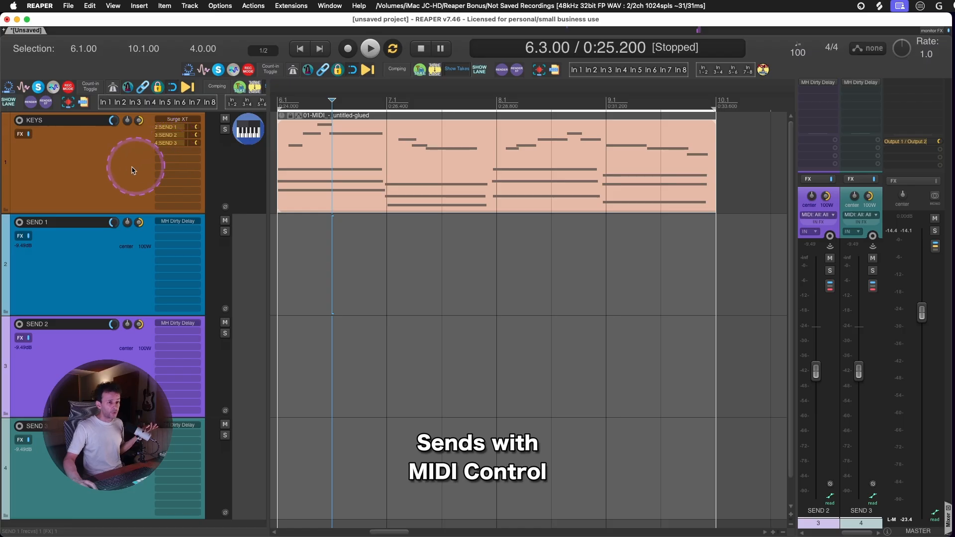
- With the KEYS track selected, inspect the MIDI shortcuts of the track send volume actions in the Actions list filtered by SEND VOL
left_click(107, 182)
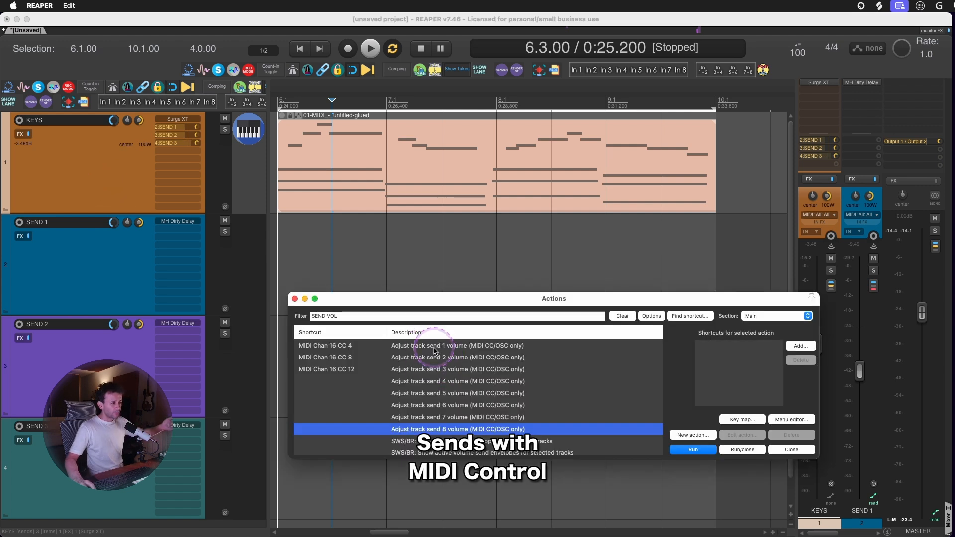
left_click(430, 345)
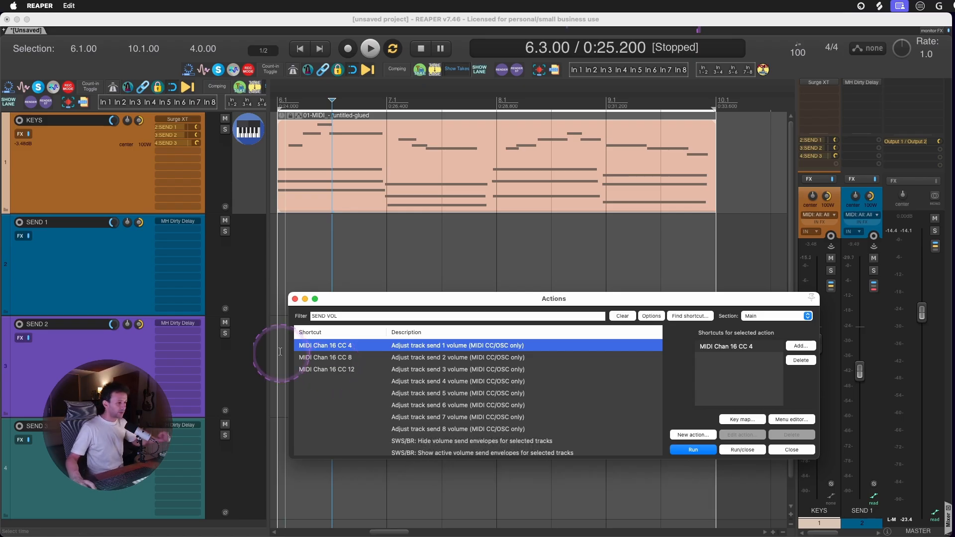
left_click(294, 299)
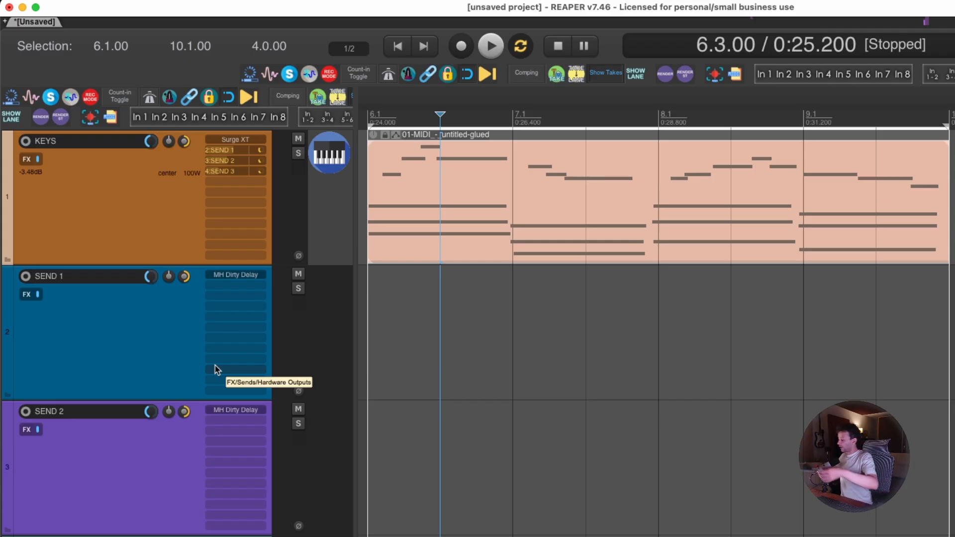
- Show the KEYS envelopes and make a time selection from 6.1.00 to 8.3.00 on the SEND 1 send volume envelope
scroll(217, 370, "down", 2)
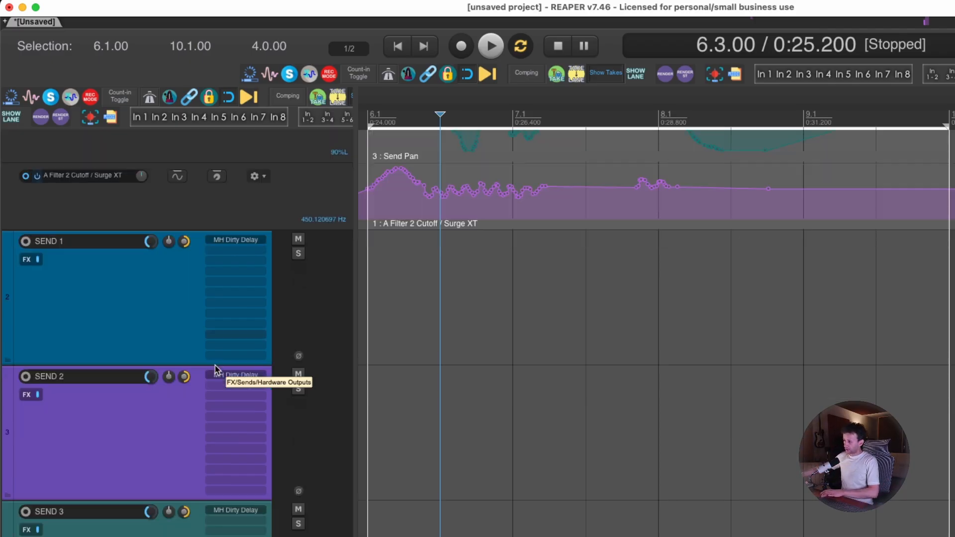
scroll(217, 370, "up", 3)
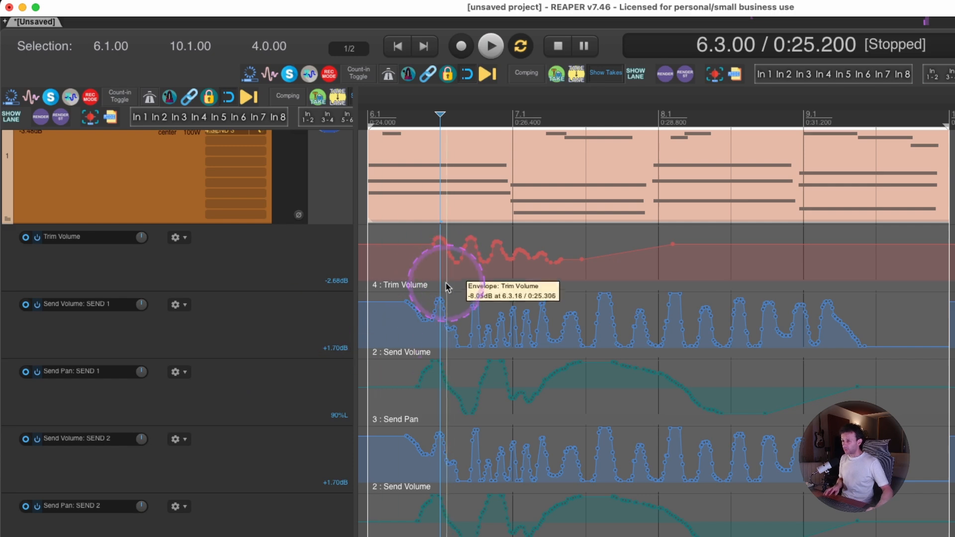
left_click(400, 333)
left_click_drag(400, 333, 729, 326)
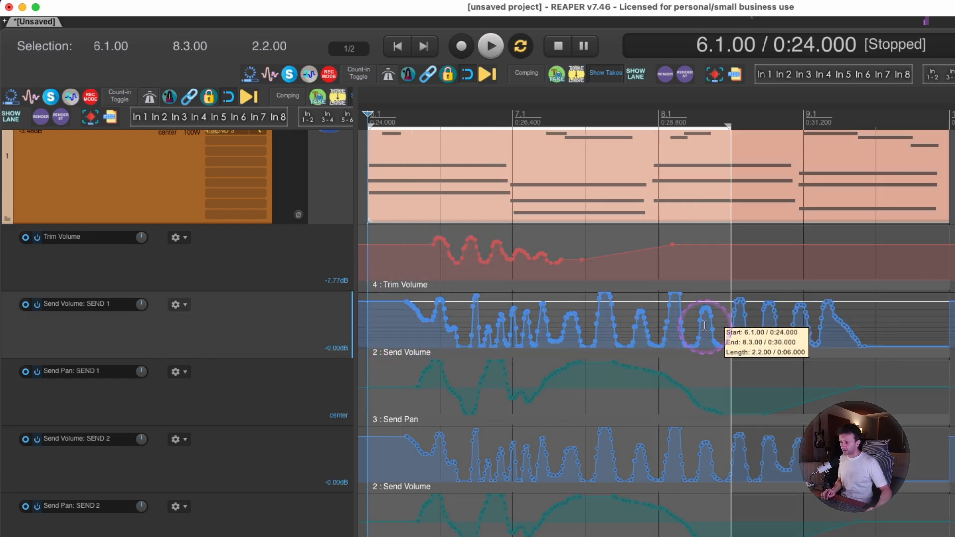
- Try reducing the SEND 1 send volume points within the time selection, and reduce the whole envelope to about 144 points instead
right_click(481, 318)
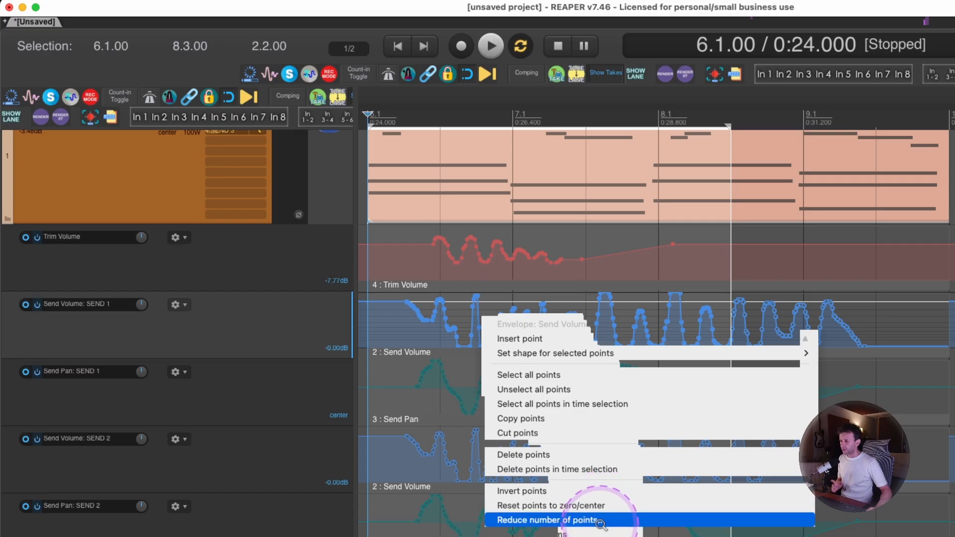
left_click(592, 520)
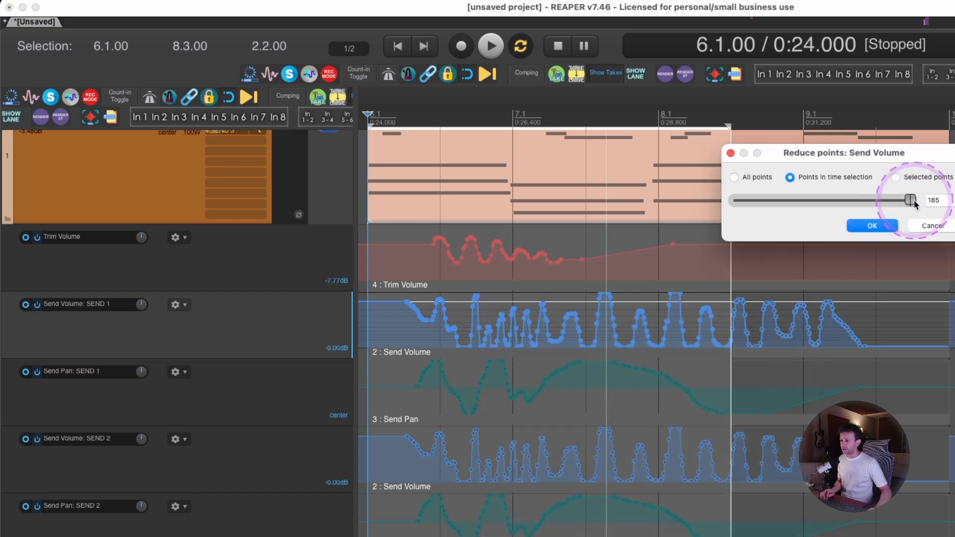
left_click_drag(910, 200, 848, 200)
left_click_drag(850, 155, 583, 189)
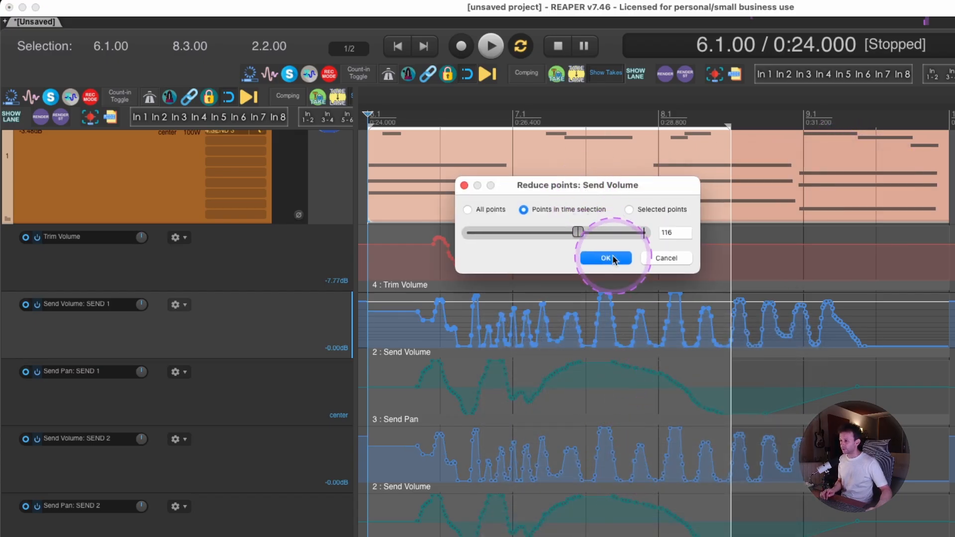
left_click_drag(581, 231, 518, 233)
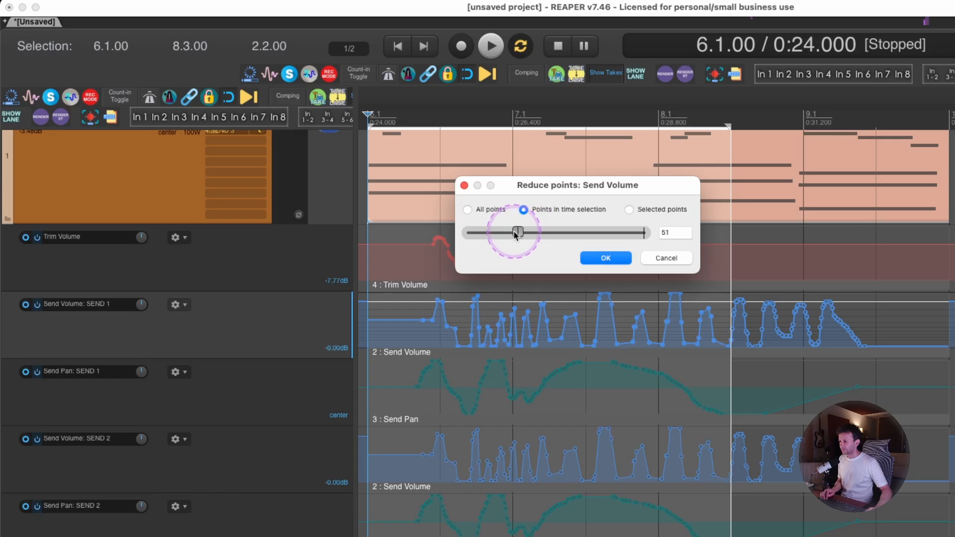
left_click(496, 215)
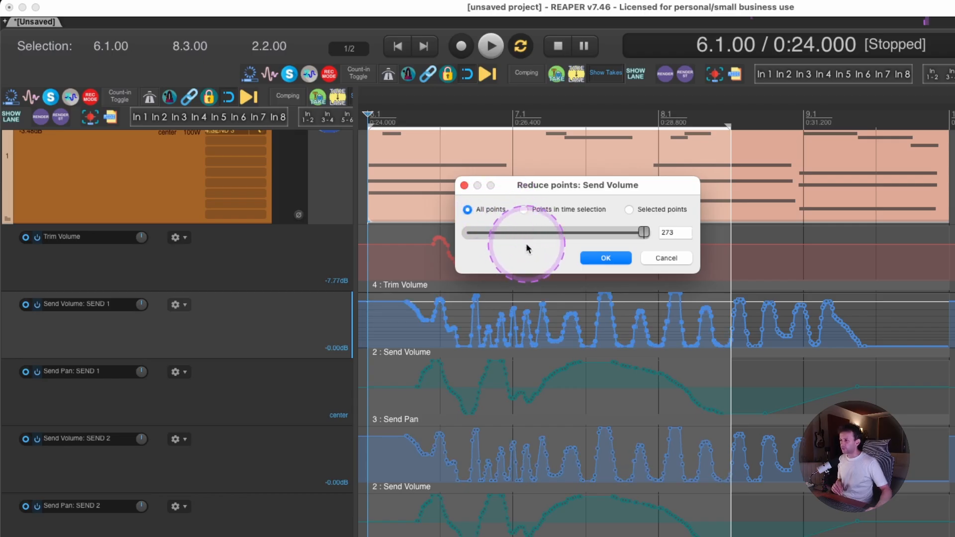
left_click_drag(645, 231, 550, 234)
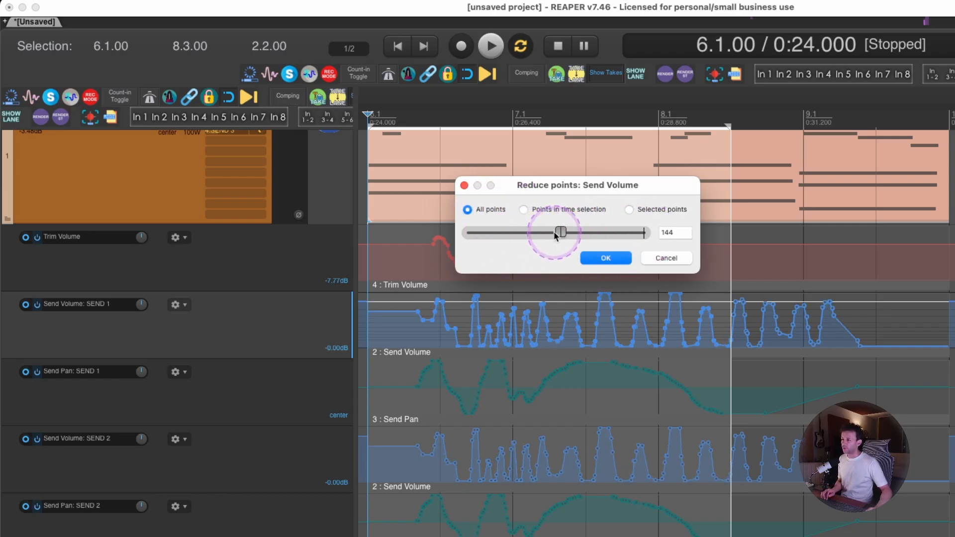
left_click(606, 258)
- Isolate the SEND 1 send volume from 6.3 to 7.3 as an automation item, reshape its curve and compress it to end at 7.1
key("z")
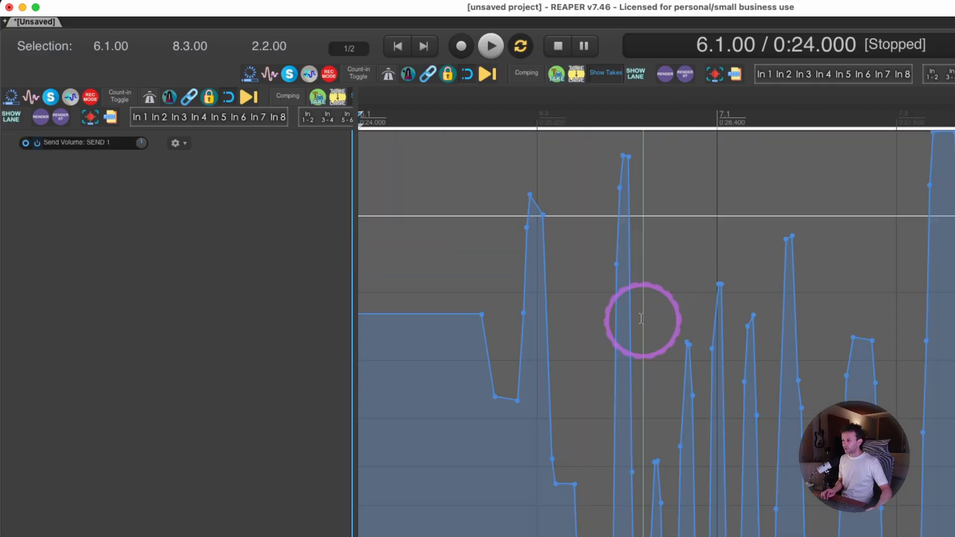
mouse_move(537, 276)
left_mouse_down()
mouse_move(799, 380)
mouse_move(874, 373)
left_mouse_up()
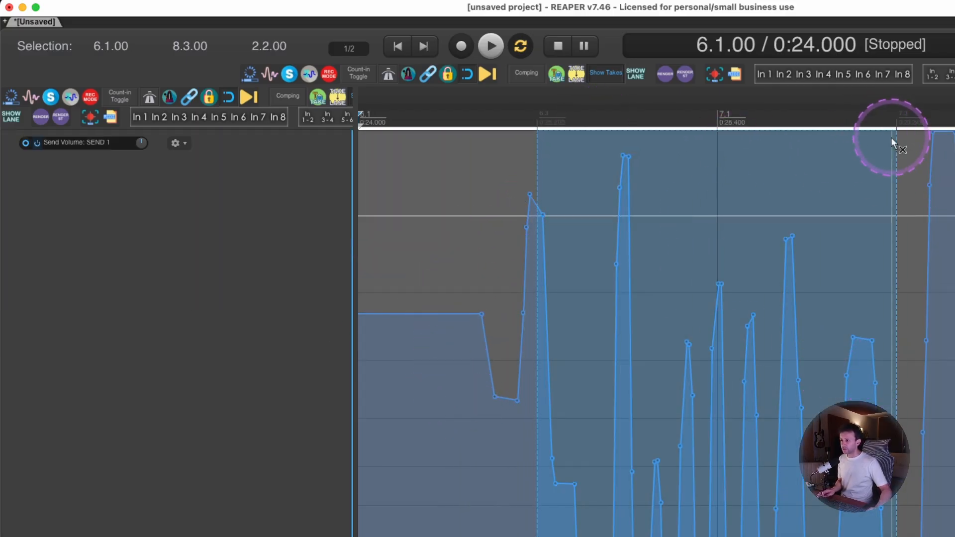
left_click_drag(896, 141, 695, 521)
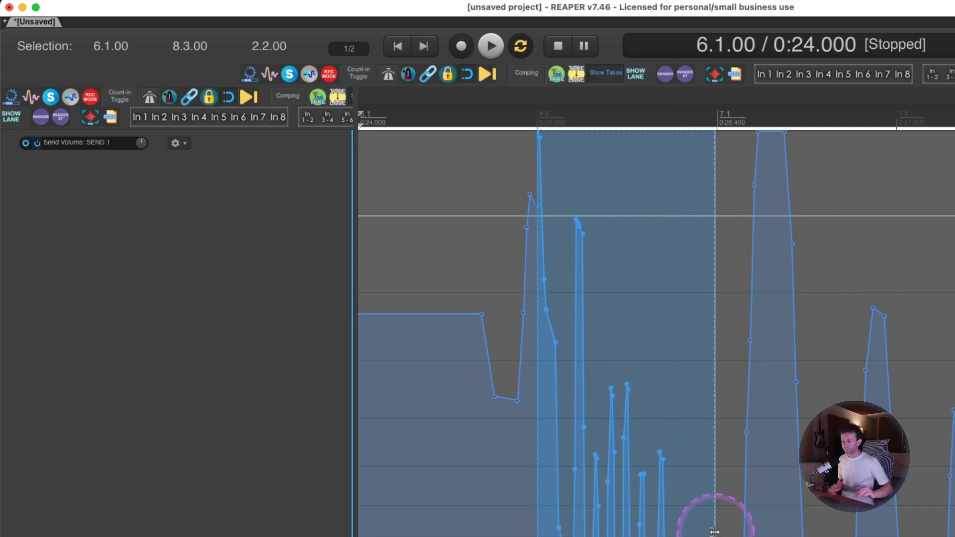
key("z")
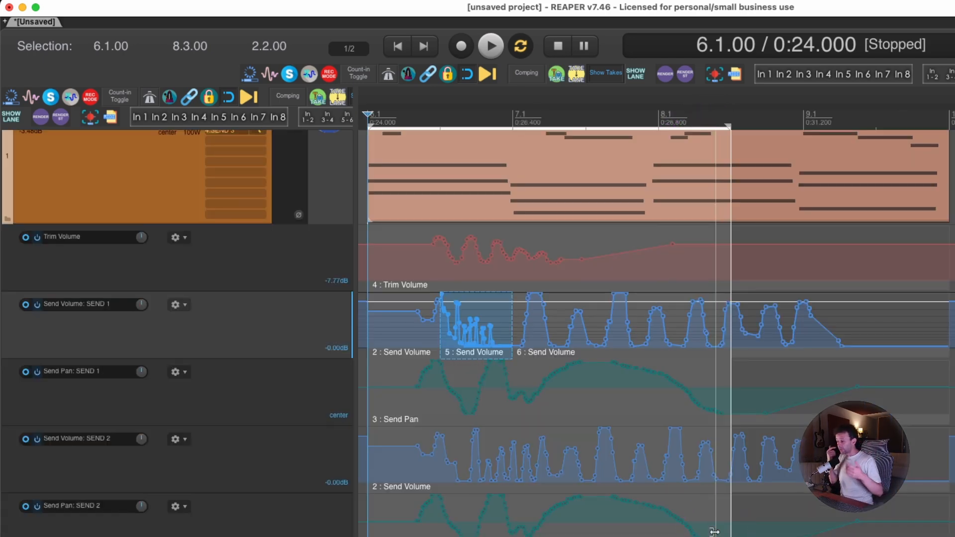